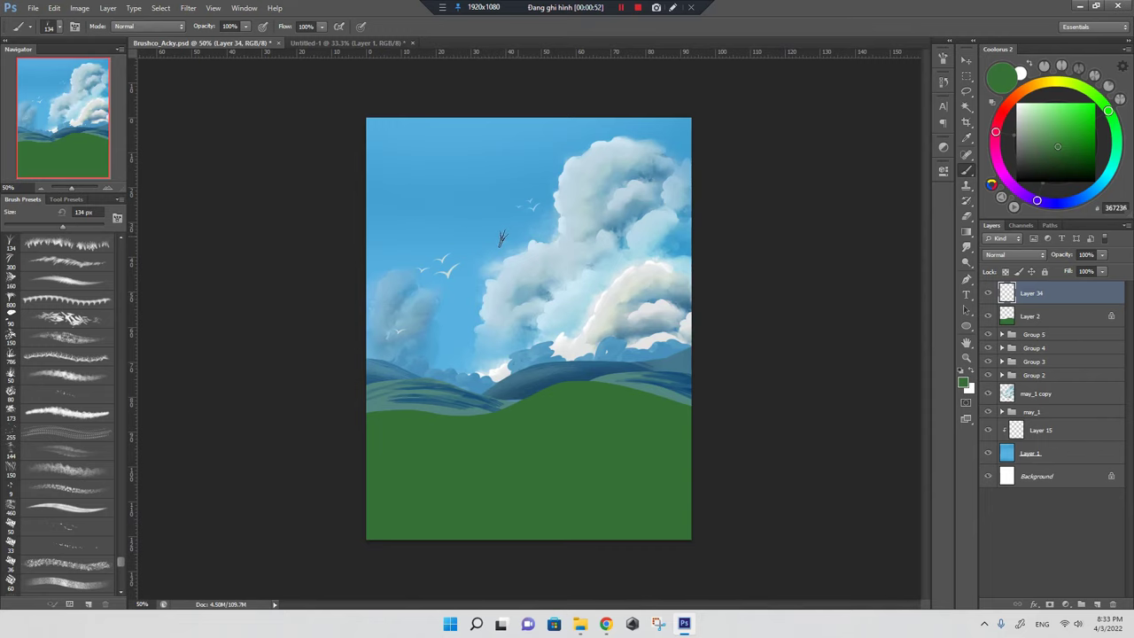
left_click_drag(447, 217, 492, 225)
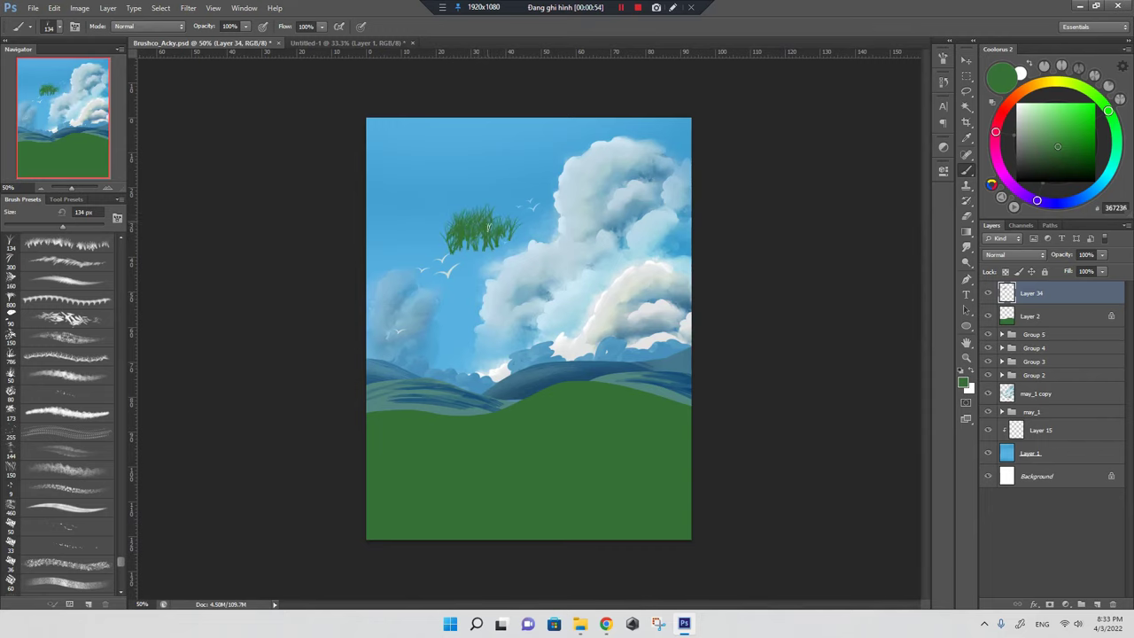
key("ctrl+z")
left_click(471, 227, "ctrl")
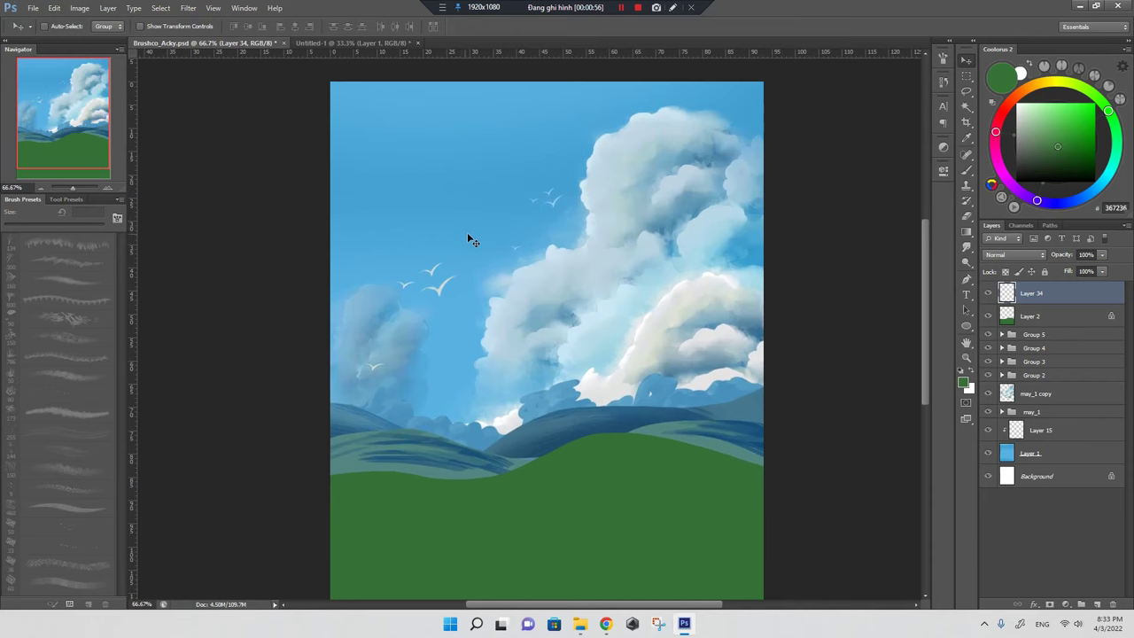
key("b")
left_click_drag(448, 232, 477, 237)
key("ctrl+alt+z")
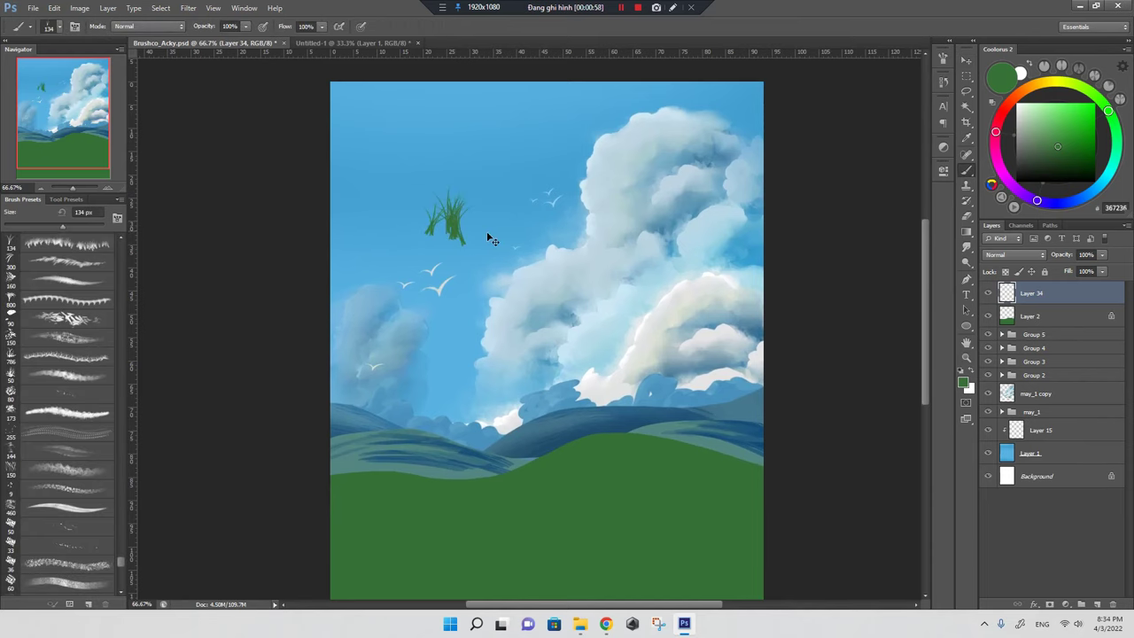
key("ctrl+alt+z")
left_click_drag(612, 349, 626, 180)
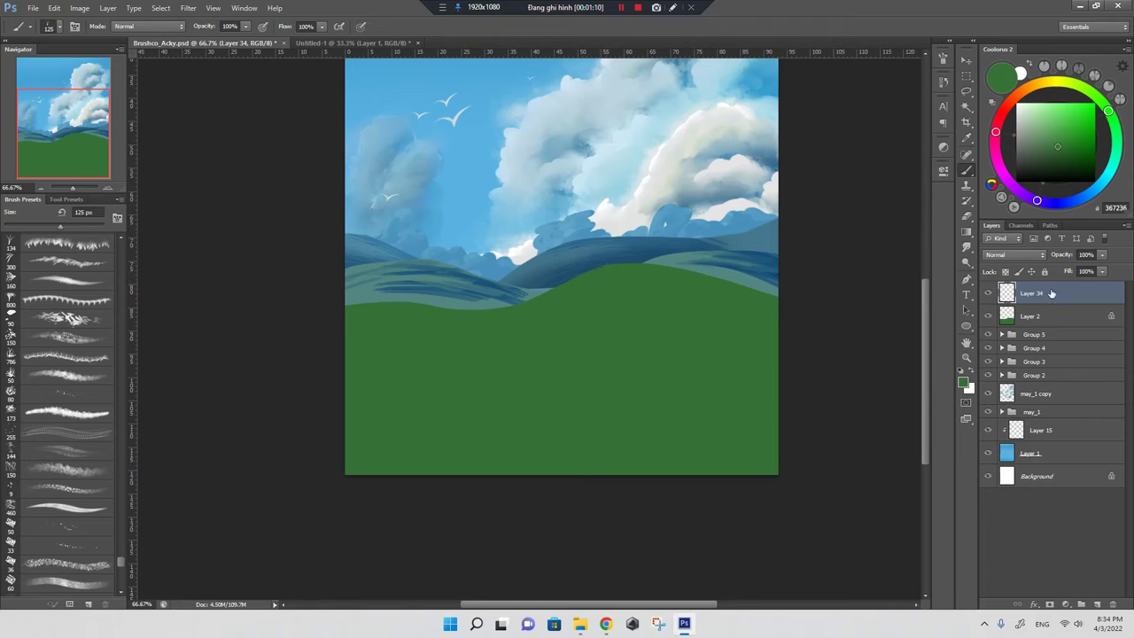
Shrink the grass brush to 100 px and paint grass along the hill horizon
key("bracketleft")
mouse_move(363, 310)
left_mouse_down()
mouse_move(379, 298)
mouse_move(450, 315)
mouse_move(580, 281)
mouse_move(760, 294)
mouse_move(689, 270)
mouse_move(779, 298)
left_mouse_up()
mouse_move(780, 299)
left_mouse_down()
mouse_move(670, 274)
mouse_move(621, 277)
left_mouse_up()
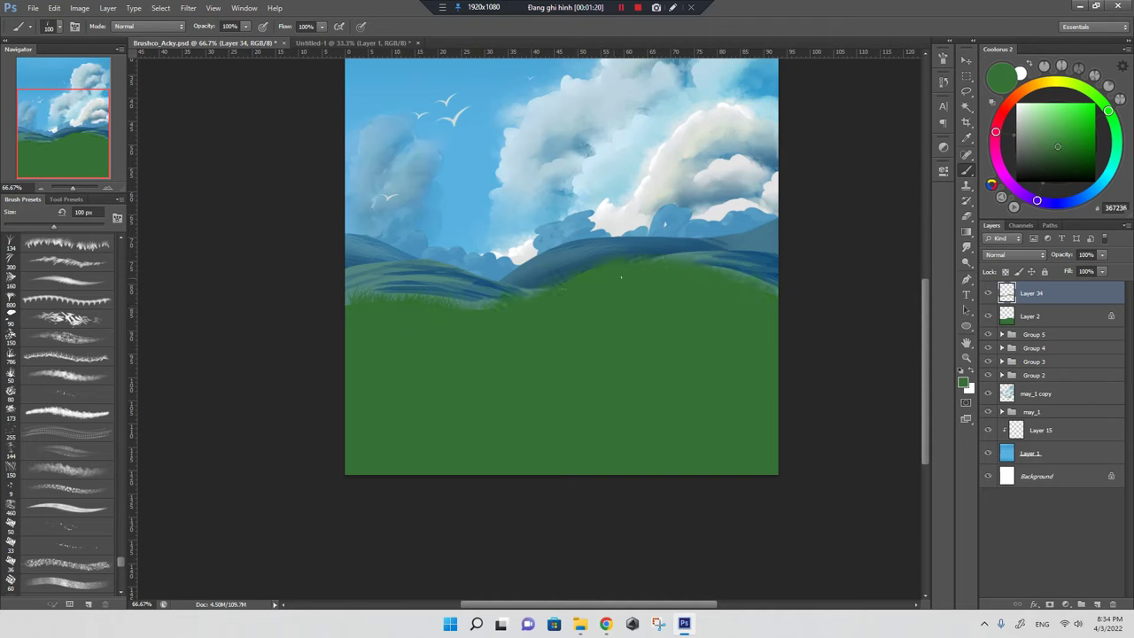
Paint light-green grass highlights over the hilltop and left edge
left_click(1057, 131)
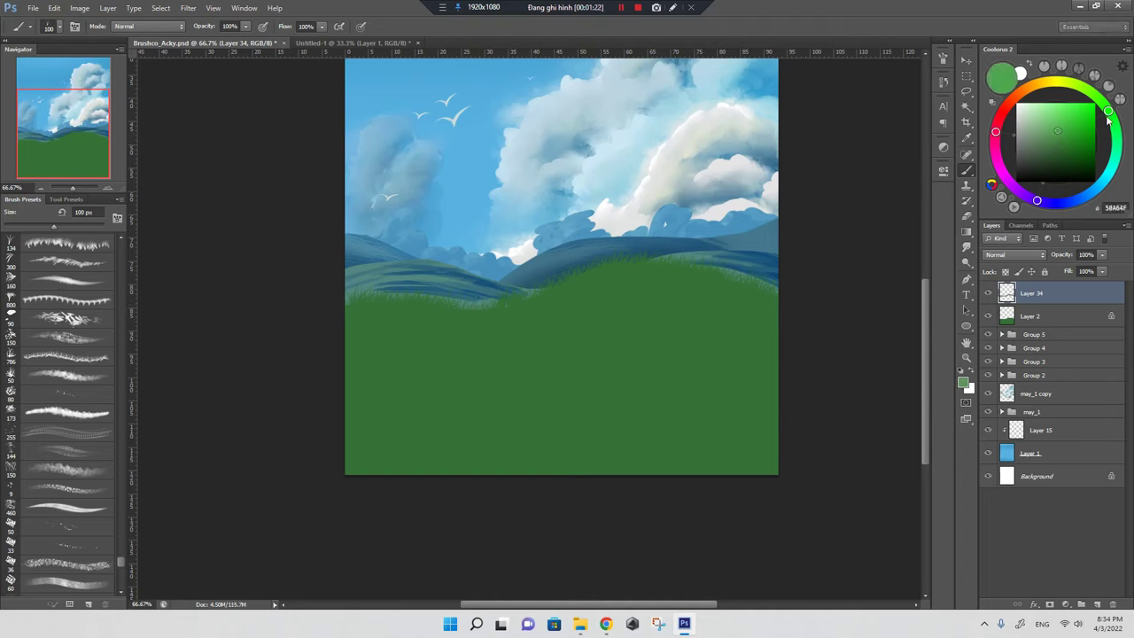
left_click(1103, 103)
left_click_drag(567, 276, 549, 306)
mouse_move(603, 270)
left_mouse_down()
mouse_move(585, 311)
mouse_move(629, 292)
mouse_move(553, 355)
mouse_move(567, 408)
mouse_move(638, 336)
mouse_move(635, 375)
mouse_move(567, 460)
mouse_move(523, 470)
mouse_move(638, 461)
mouse_move(620, 408)
left_mouse_up()
mouse_move(597, 328)
left_mouse_down()
mouse_move(638, 292)
mouse_move(735, 266)
mouse_move(673, 306)
left_mouse_up()
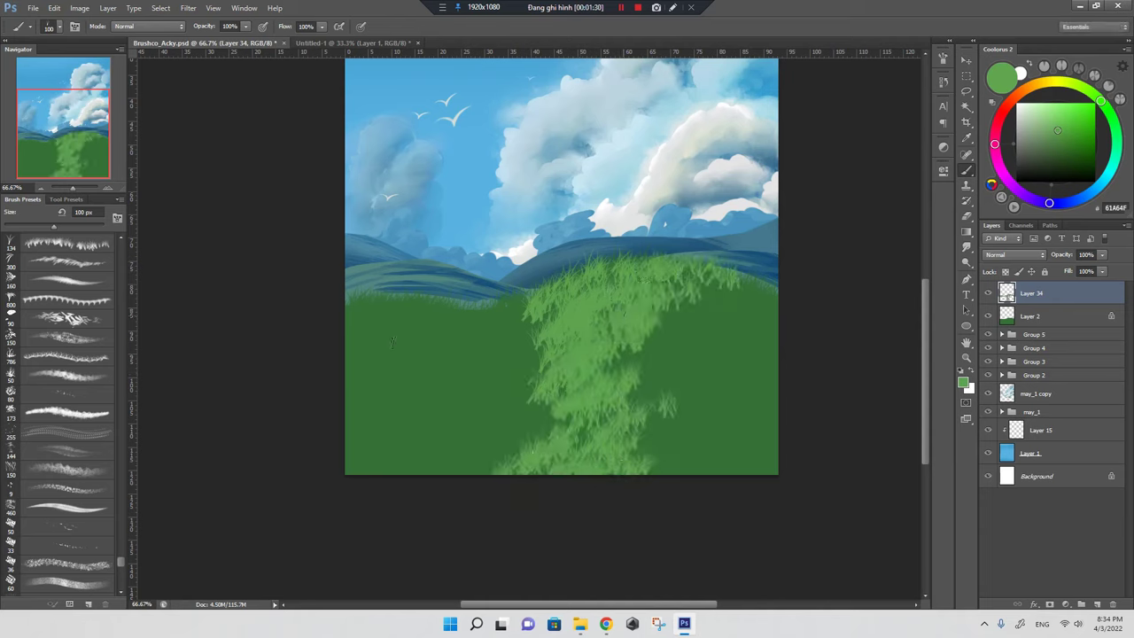
mouse_move(353, 333)
left_mouse_down()
mouse_move(383, 304)
mouse_move(337, 375)
mouse_move(350, 430)
mouse_move(338, 470)
left_mouse_up()
Paint dark-green shadow grass across the right hill
left_click(721, 332, "alt")
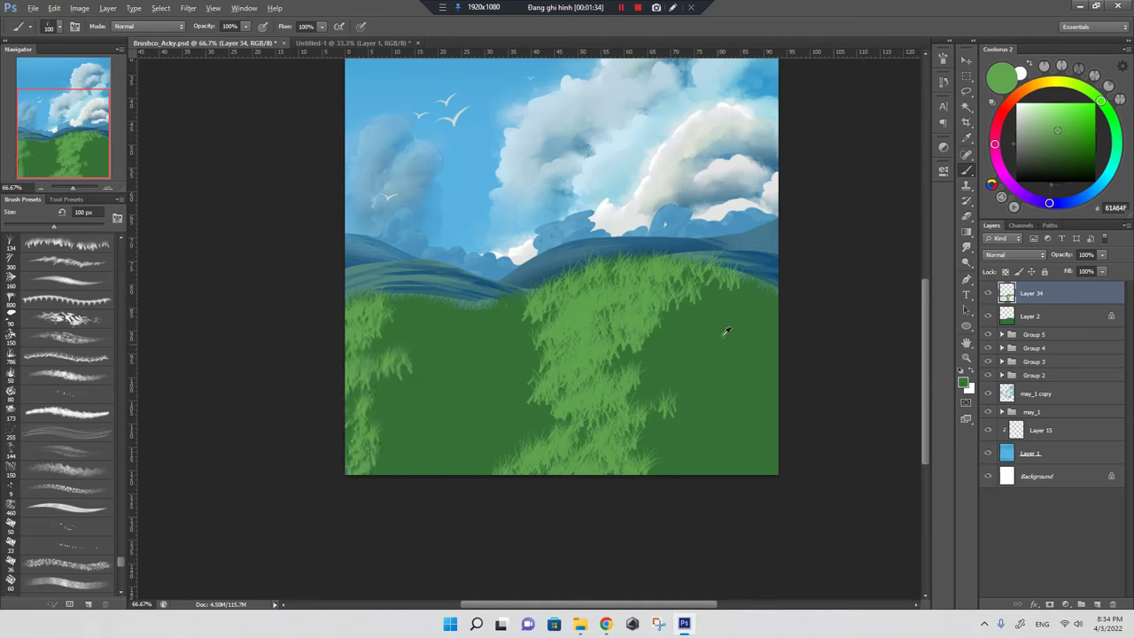
left_click(1111, 116)
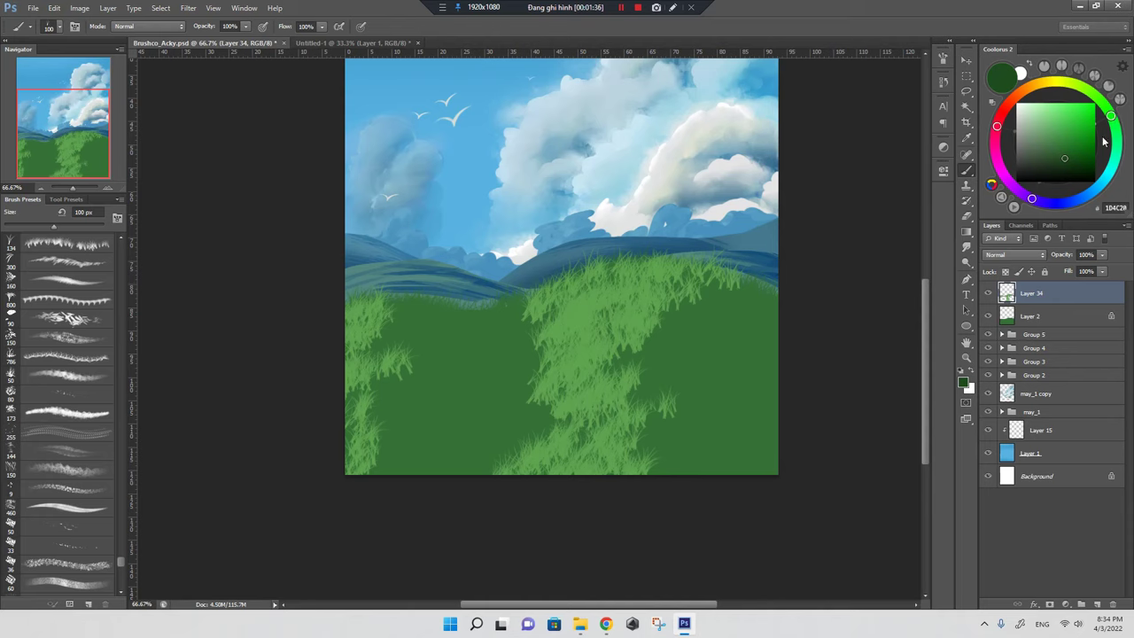
mouse_move(713, 273)
left_mouse_down()
mouse_move(775, 301)
mouse_move(665, 328)
mouse_move(638, 352)
mouse_move(767, 359)
mouse_move(665, 394)
left_mouse_up()
left_click_drag(762, 403, 674, 439)
left_click_drag(745, 434, 660, 465)
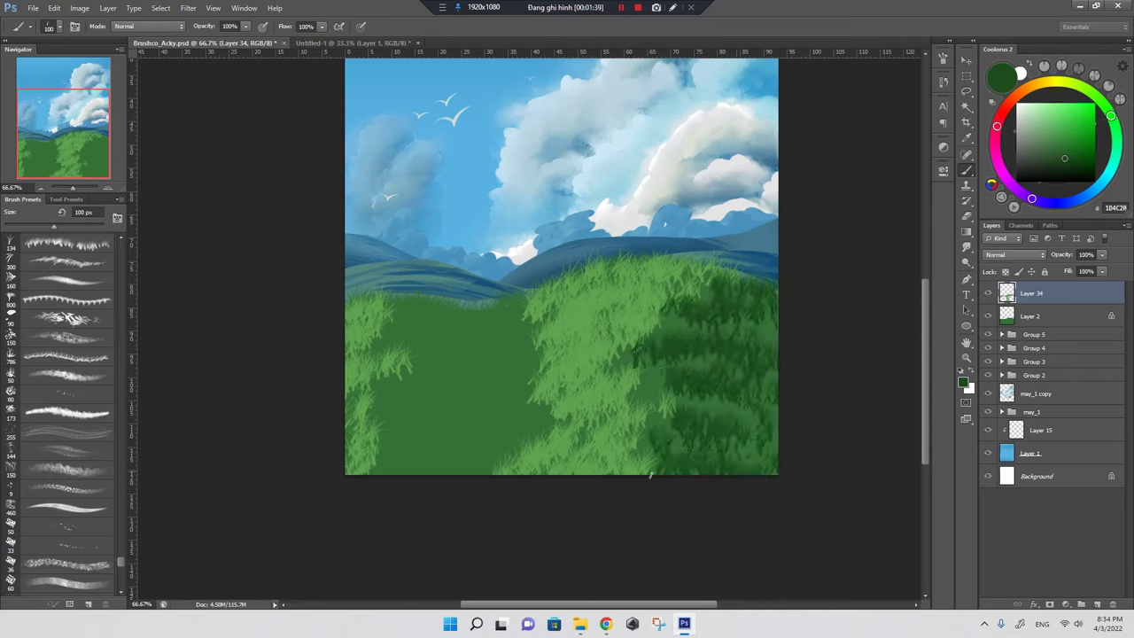
left_click_drag(718, 403, 758, 426)
left_click_drag(731, 328, 776, 346)
Darken the upper-left and centre meadow with dark-green grass
left_click_drag(395, 305, 483, 381)
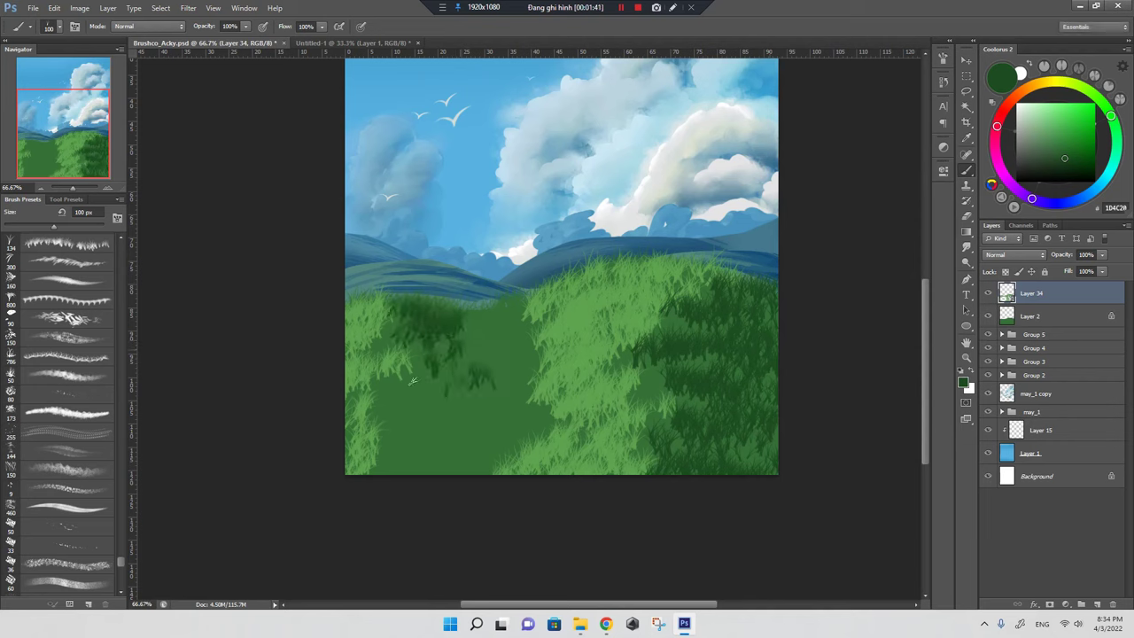
mouse_move(390, 373)
left_mouse_down()
mouse_move(469, 416)
mouse_move(381, 469)
mouse_move(502, 452)
left_mouse_up()
left_click_drag(501, 341, 465, 368)
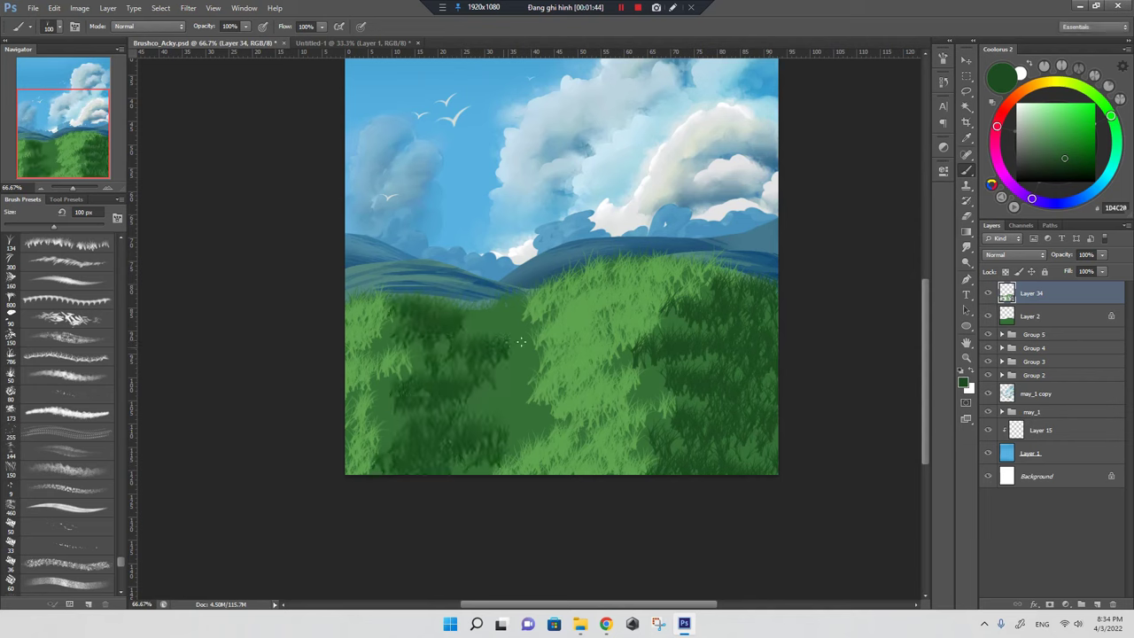
left_click_drag(528, 297, 460, 346)
left_click_drag(549, 368, 491, 426)
Add lighter and deeper green grass dabs over the left meadow
left_click(424, 348, "alt")
mouse_move(415, 345)
left_mouse_down()
mouse_move(352, 365)
mouse_move(362, 407)
mouse_move(394, 448)
mouse_move(390, 465)
left_mouse_up()
left_click(399, 335, "alt")
left_click(368, 390, "alt")
left_click(367, 443, "alt")
left_click(371, 447, "alt")
left_click_drag(412, 430, 395, 470)
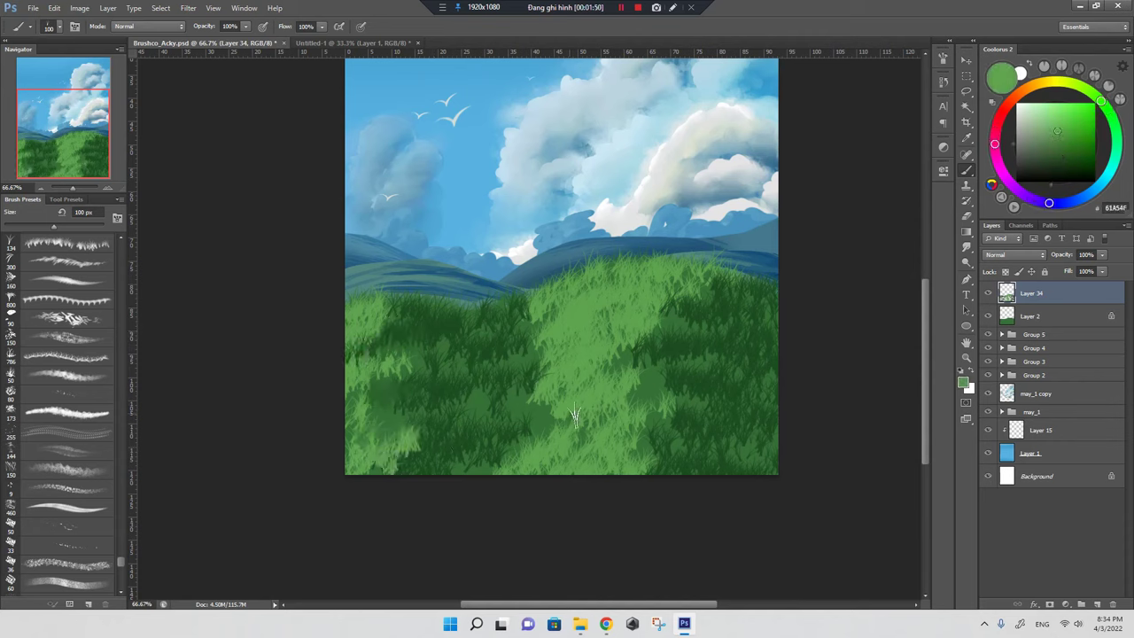
Sample meadow greens and paint dark grass in the right and lower-right meadow
left_click(610, 363, "alt")
left_click(637, 376, "alt")
left_click_drag(637, 376, 709, 416)
left_click(673, 399, "alt")
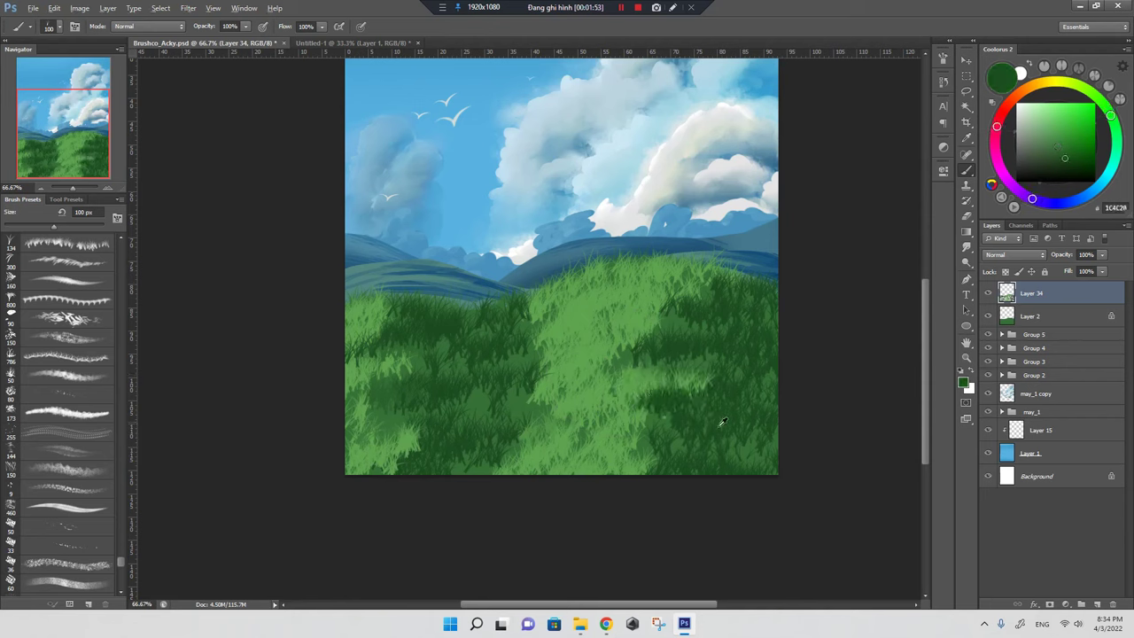
left_click(642, 429, "alt")
left_click_drag(633, 439, 700, 448)
Dab more grass in the lower-right meadow and darken grass near the right hilltop
left_click(690, 344, "alt")
left_click(640, 341, "alt")
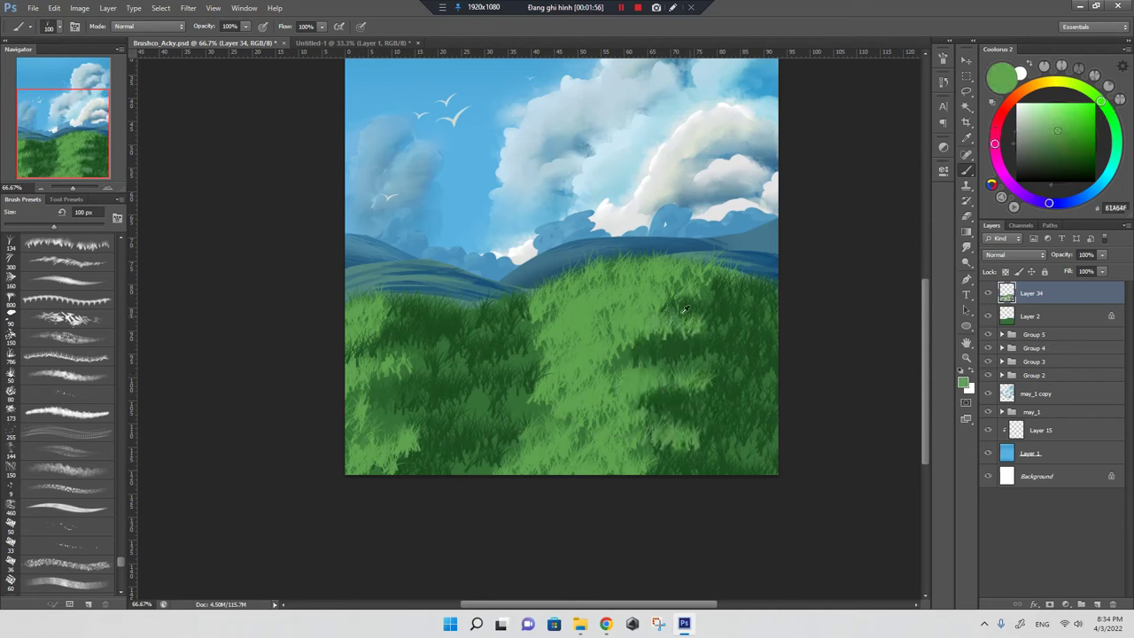
left_click(678, 306, "alt")
left_click_drag(676, 294, 735, 283)
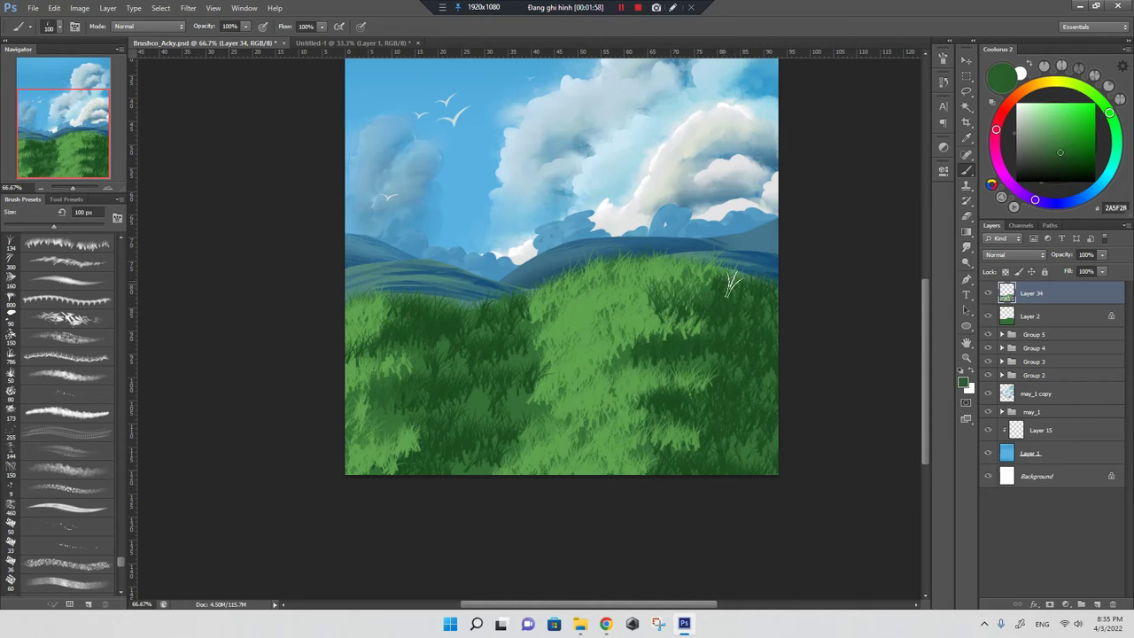
left_click(616, 367, "alt")
key("z")
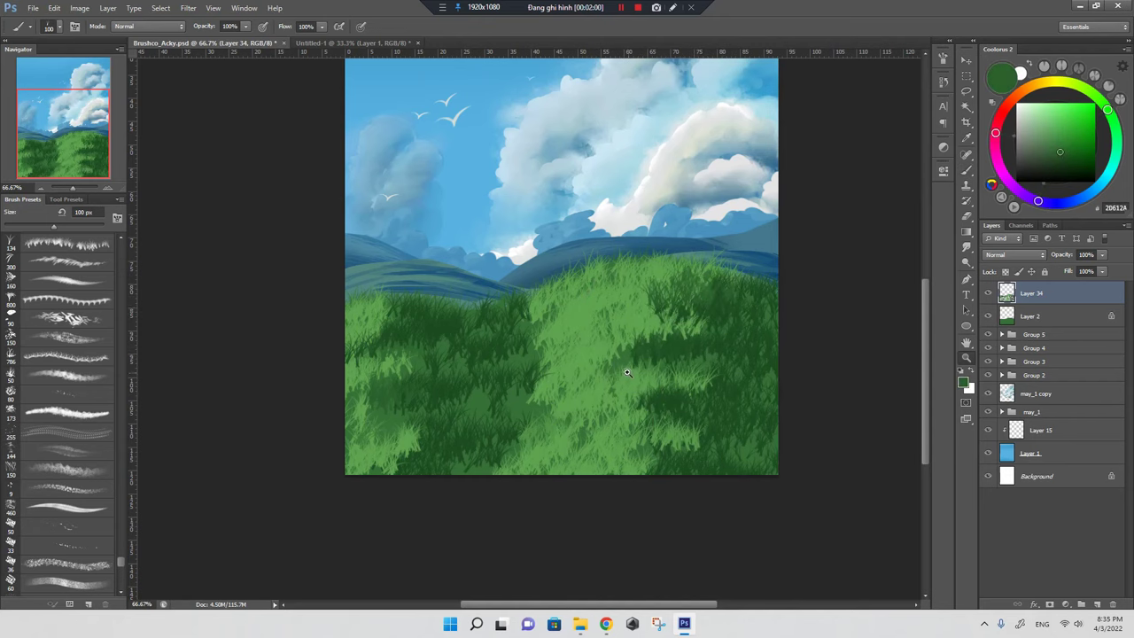
key("ctrl+minus")
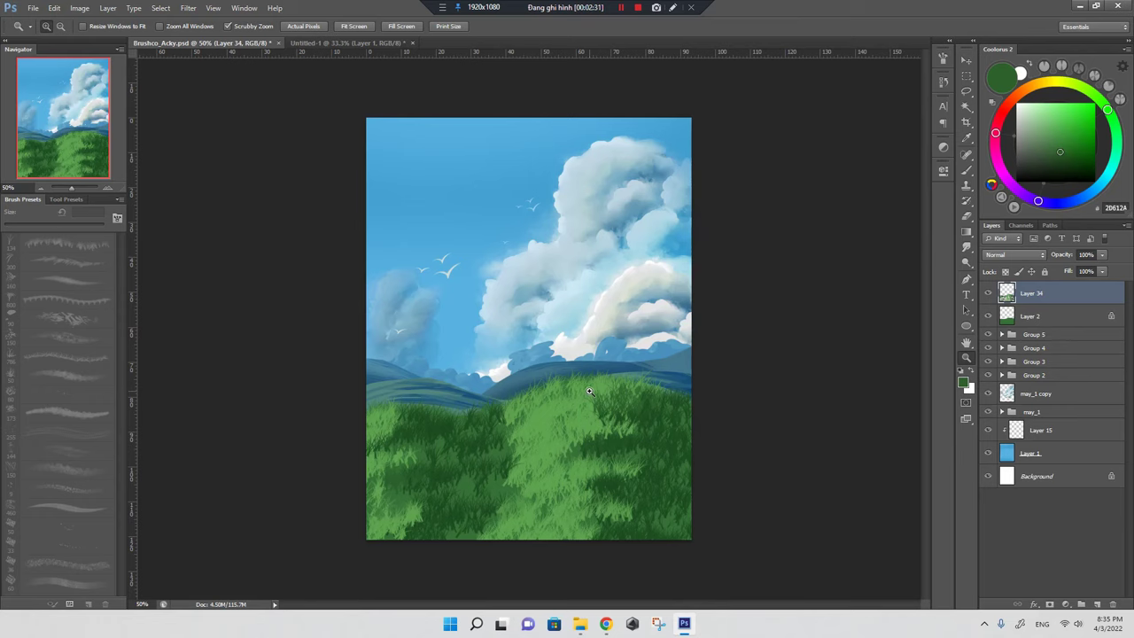
key("b")
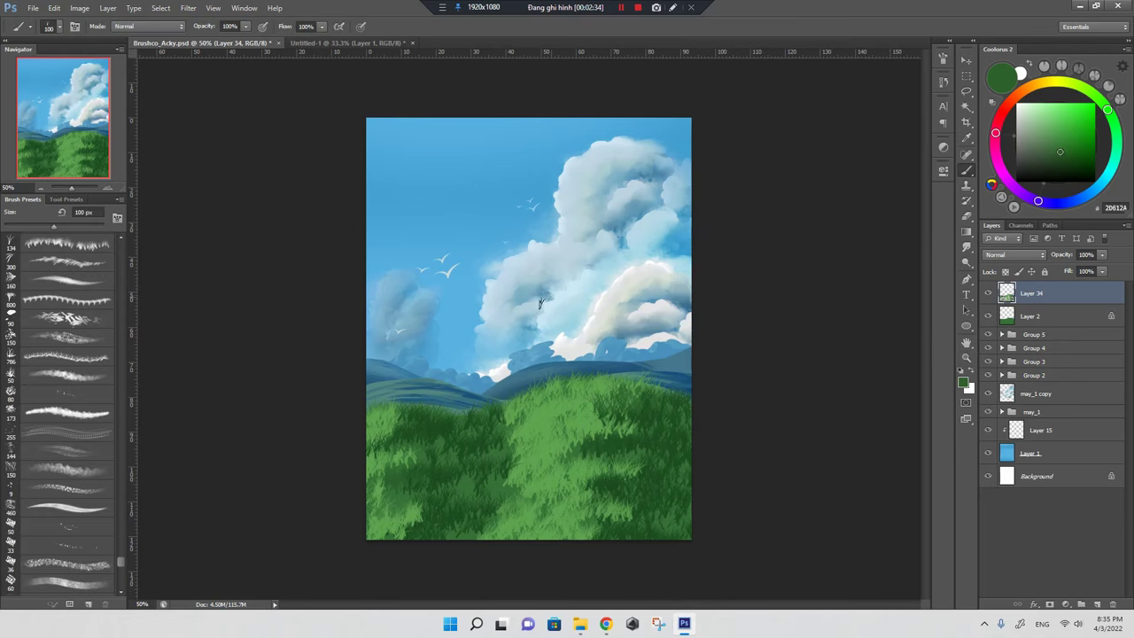
mouse_move(461, 262)
left_mouse_down()
mouse_move(519, 211)
mouse_move(507, 264)
left_mouse_up()
key("ctrl+z")
key("ctrl+z")
In Untitled-1, pick the plain round brush, set black as paint colour, and clear test strokes
left_click(351, 43)
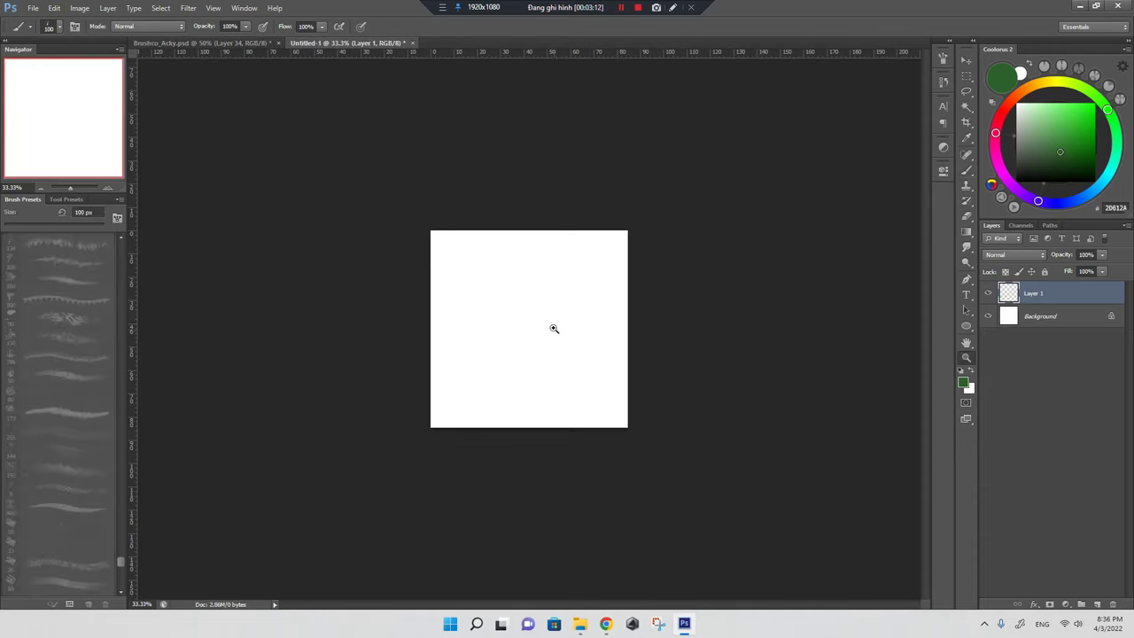
scroll(549, 301, "up", 1)
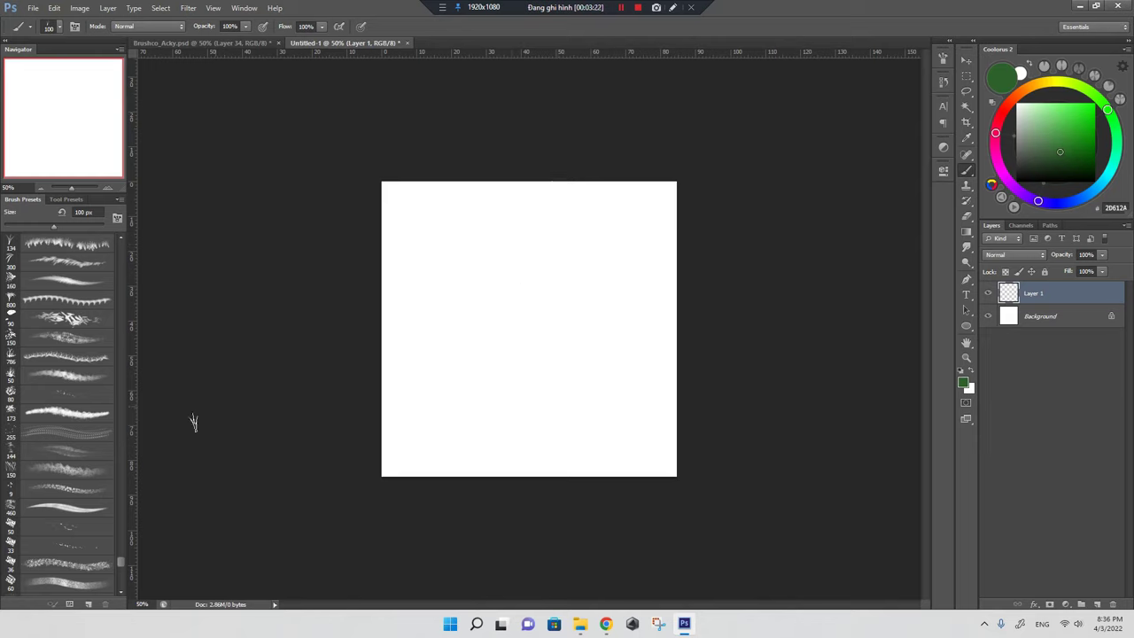
left_click_drag(121, 574, 122, 241)
left_click(67, 243)
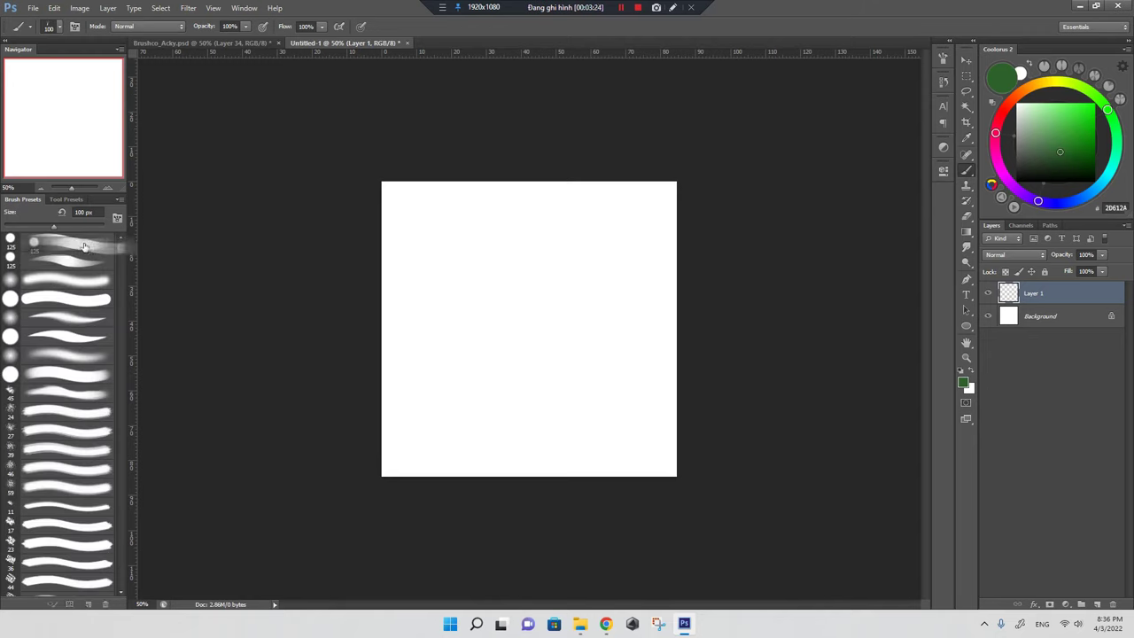
left_click_drag(589, 248, 529, 386)
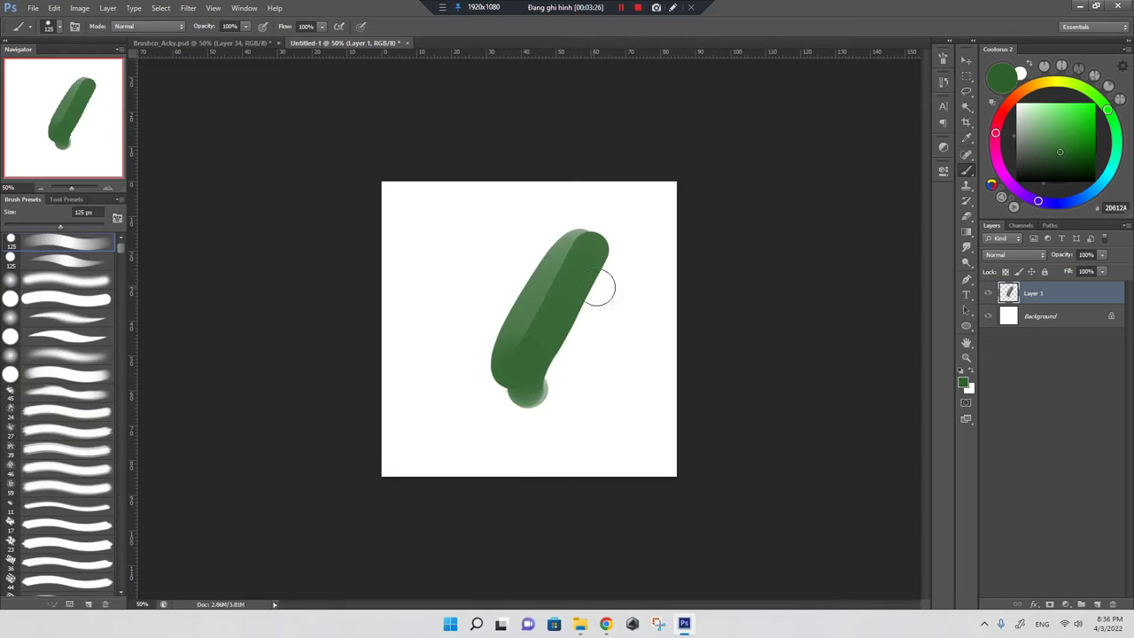
key("d")
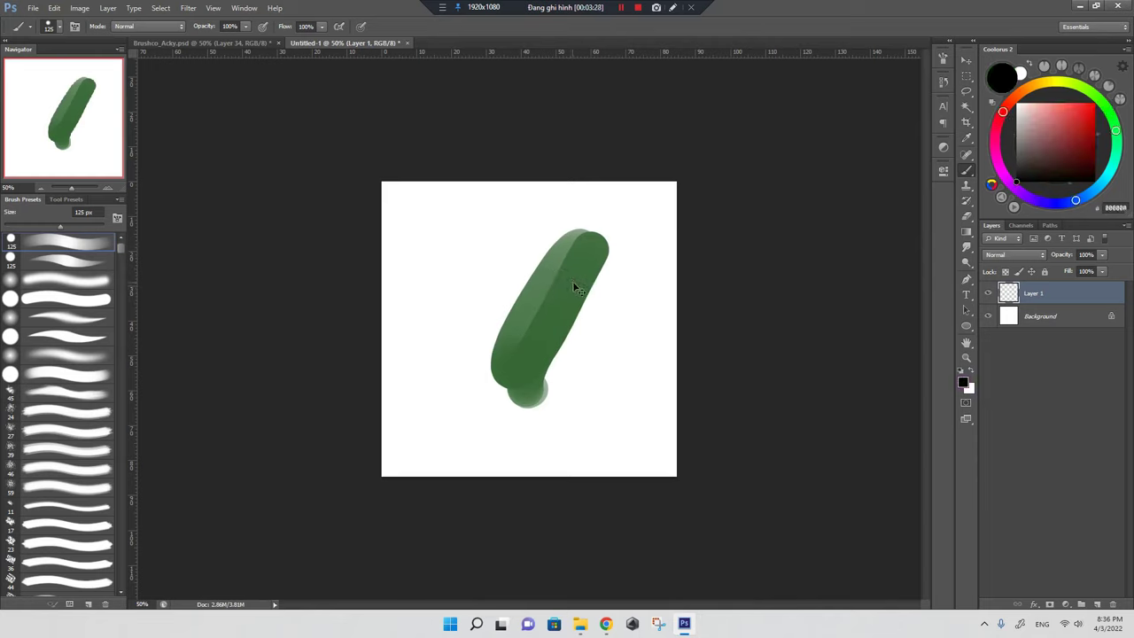
mouse_move(585, 244)
left_mouse_down()
mouse_move(496, 354)
mouse_move(558, 345)
left_mouse_up()
key("Delete")
Paint a solid black crescent-shaped stroke with the brush at 80 px
key("bracketleft")
key("bracketleft")
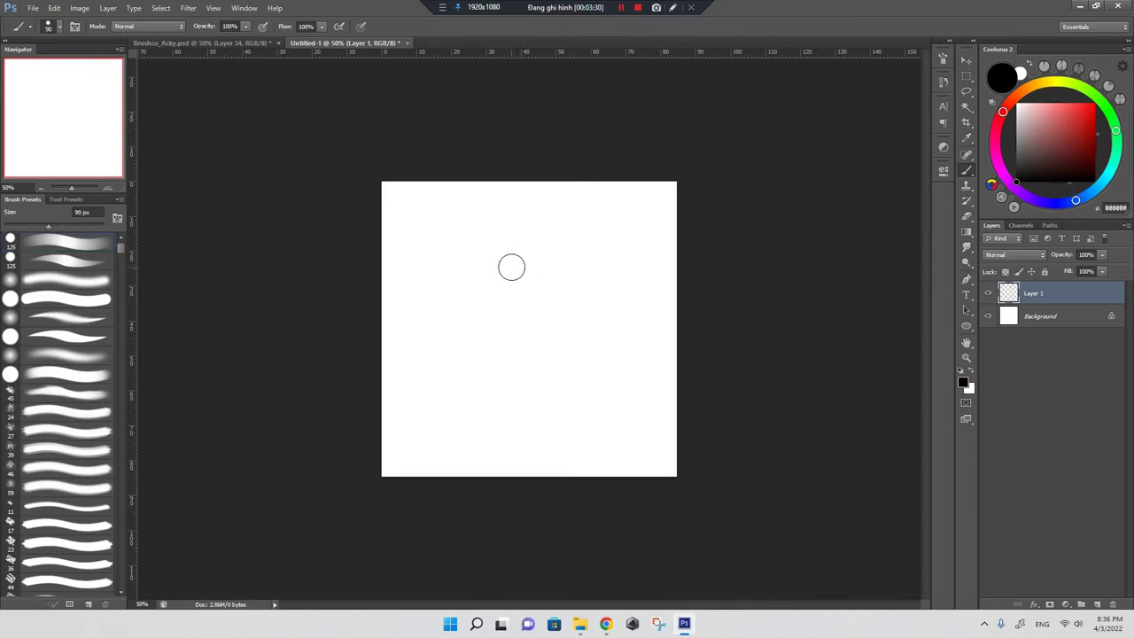
left_click_drag(534, 235, 509, 390)
key("Delete")
key("bracketleft")
mouse_move(543, 229)
left_mouse_down()
mouse_move(521, 346)
mouse_move(511, 341)
mouse_move(545, 433)
left_mouse_up()
left_click_drag(558, 224, 526, 250)
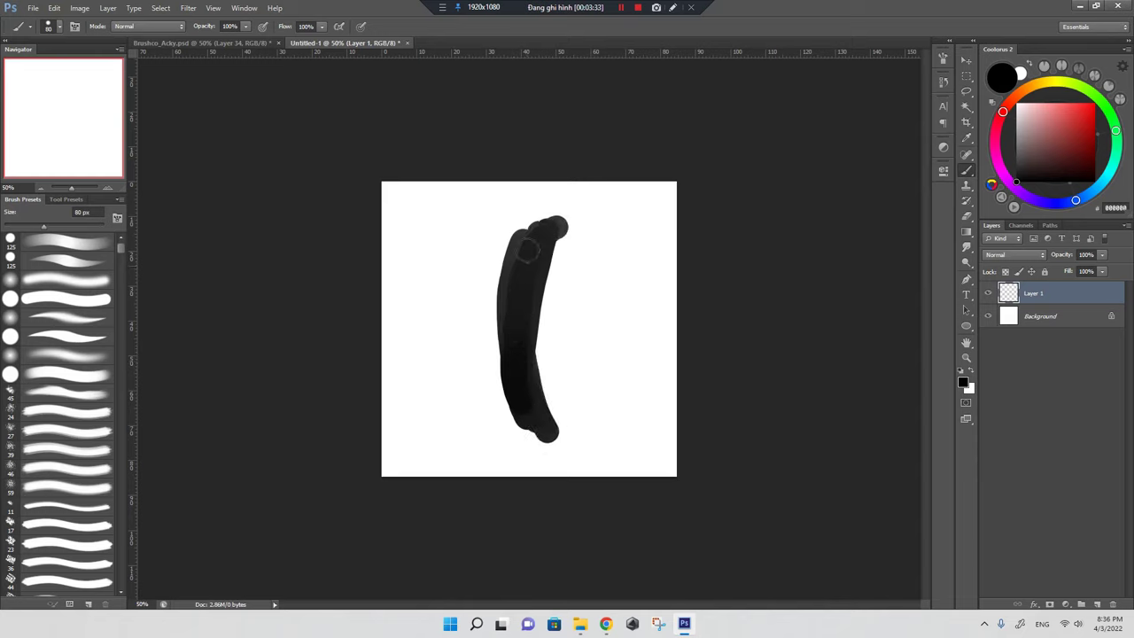
mouse_move(527, 342)
left_mouse_down()
mouse_move(541, 233)
mouse_move(511, 274)
mouse_move(529, 381)
mouse_move(532, 236)
mouse_move(501, 326)
left_mouse_up()
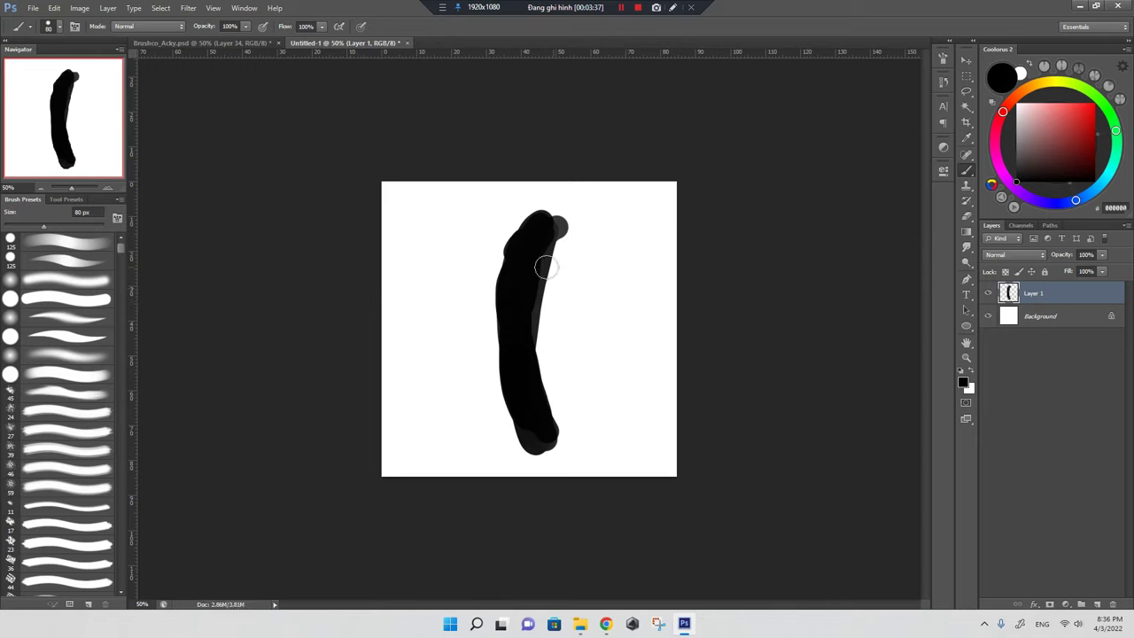
Trim the stroke into a thin crescent blade with a 90 px eraser
key("e")
key("bracketright")
key("bracketright")
key("bracketright")
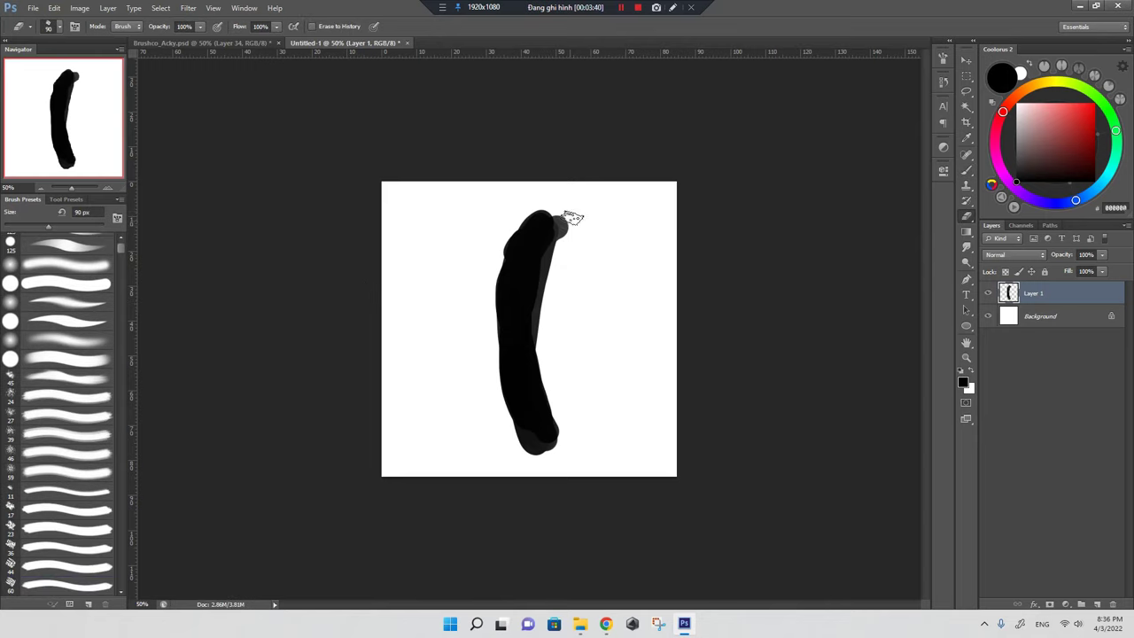
mouse_move(572, 220)
left_mouse_down()
mouse_move(541, 248)
mouse_move(500, 241)
left_mouse_up()
mouse_move(534, 189)
left_mouse_down()
mouse_move(497, 281)
mouse_move(515, 245)
left_mouse_up()
left_click_drag(497, 287, 572, 431)
key("ctrl+z")
mouse_move(545, 359)
left_mouse_down()
mouse_move(557, 463)
mouse_move(582, 440)
left_mouse_up()
key("ctrl+z")
left_click_drag(549, 332, 577, 446)
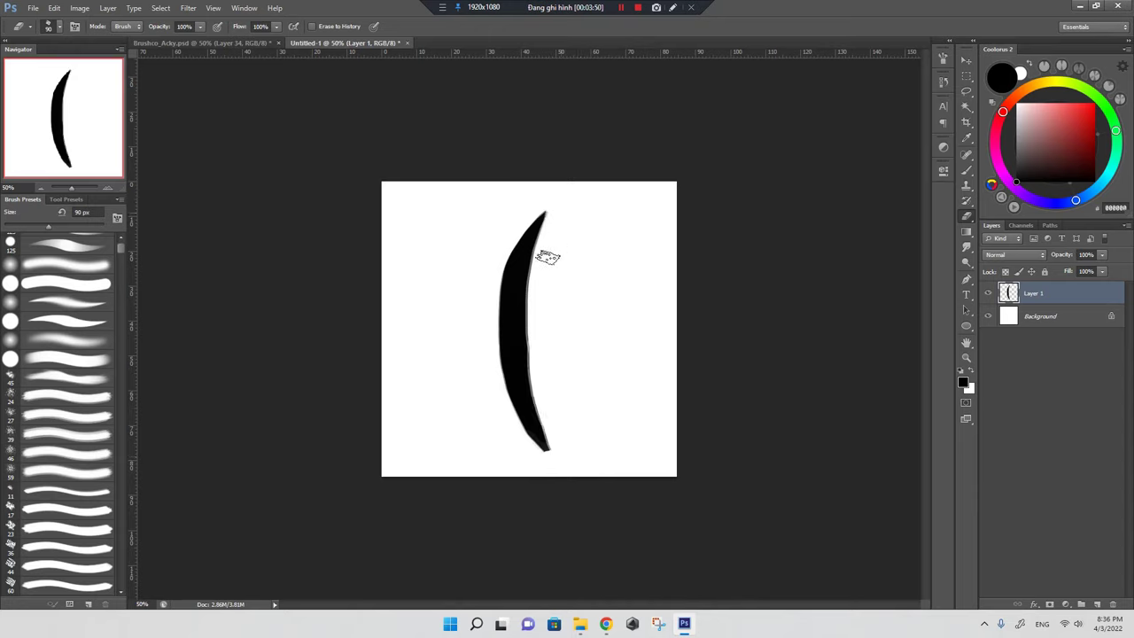
Nudge the black stroke and warp it into a tapered, curved blade
key("ctrl+t")
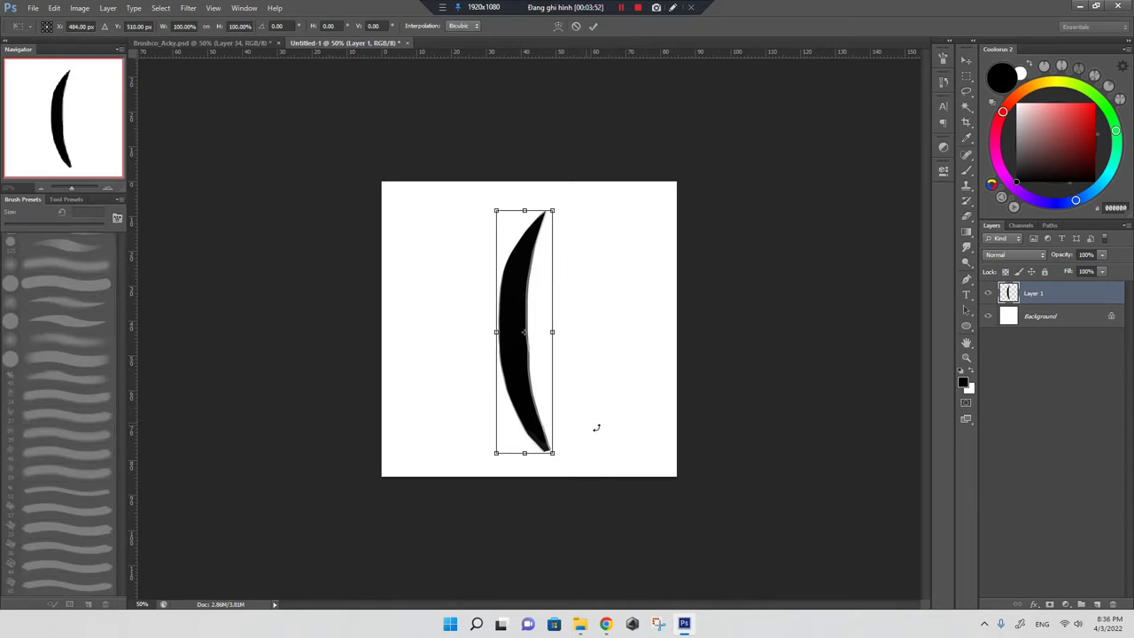
left_click_drag(532, 345, 539, 348)
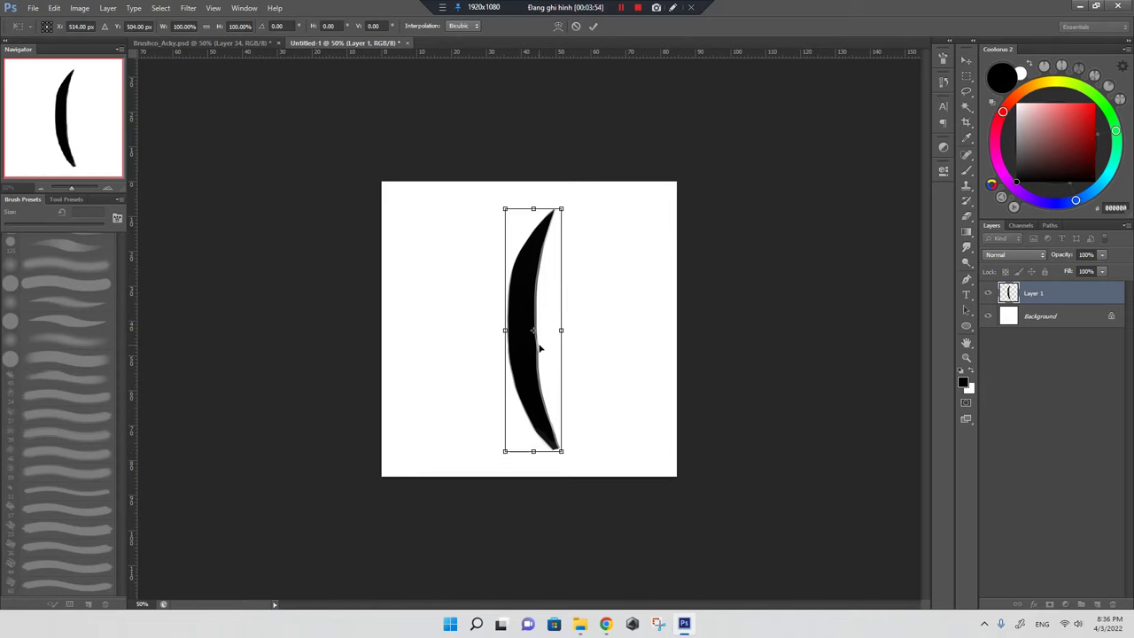
key("Return")
key("v")
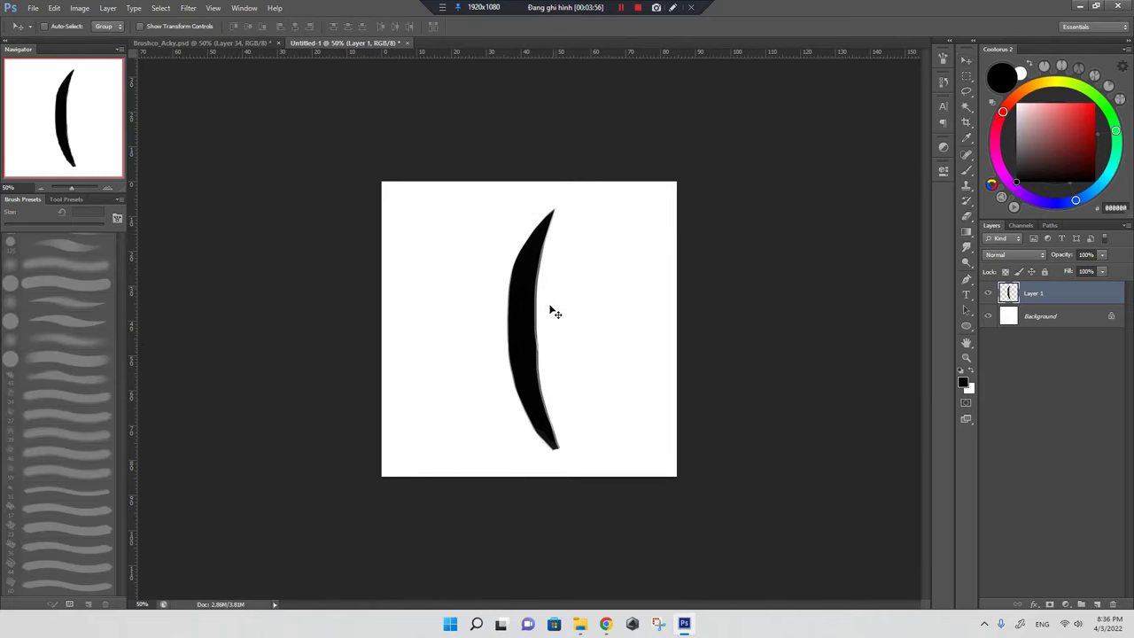
key("ctrl+t")
right_click(570, 331)
left_click(568, 410)
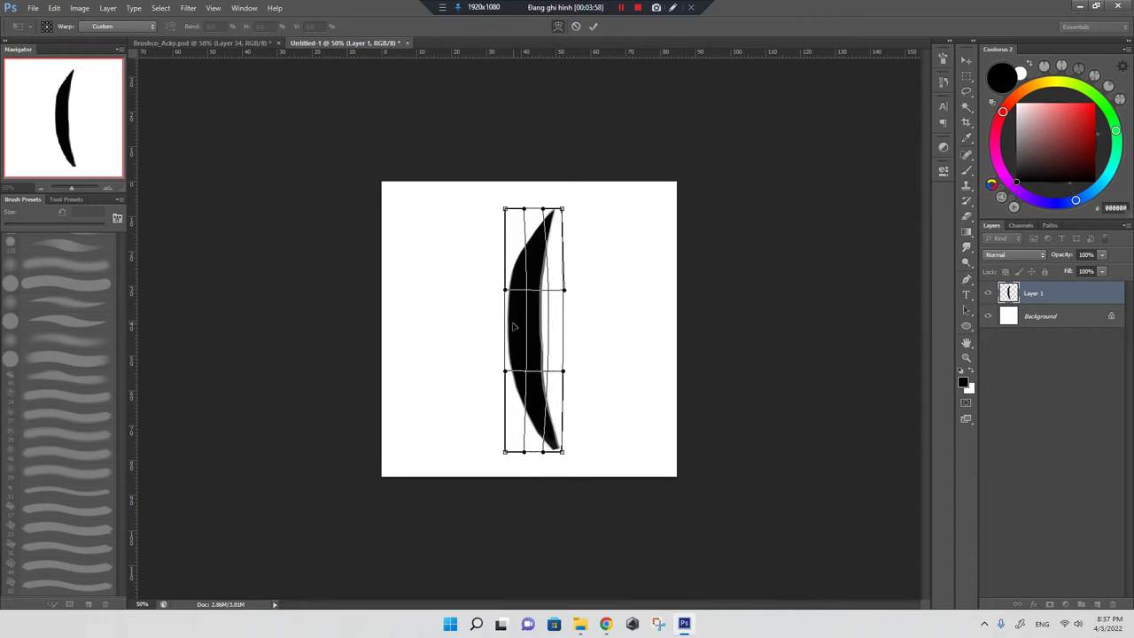
left_click_drag(562, 452, 551, 450)
left_click_drag(562, 209, 555, 205)
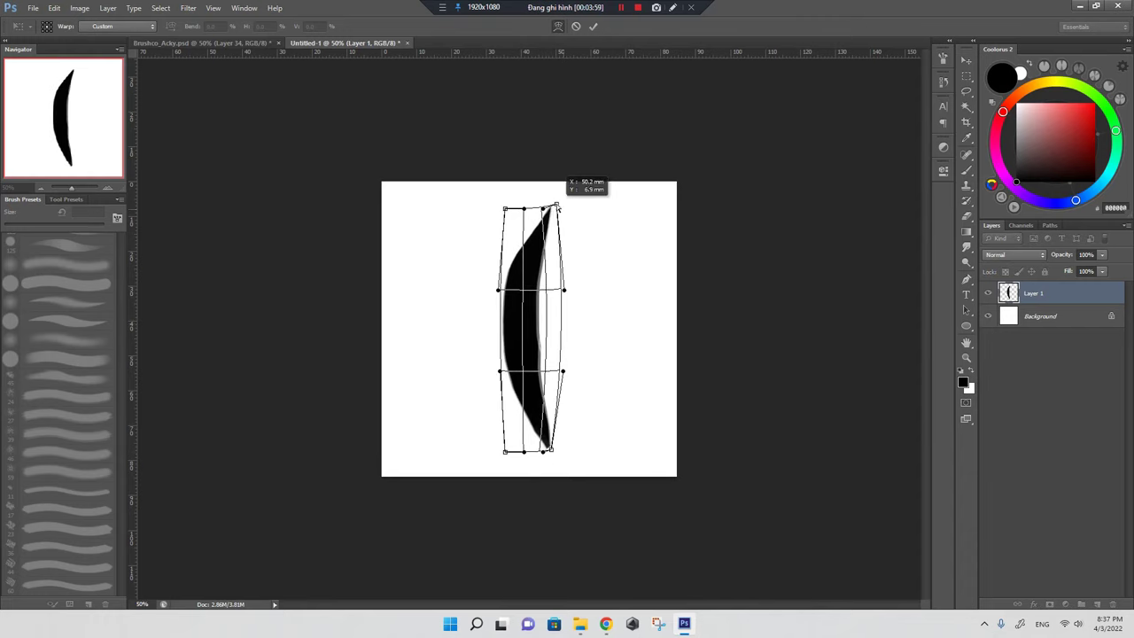
mouse_move(532, 243)
left_mouse_down()
mouse_move(548, 344)
mouse_move(517, 369)
left_mouse_up()
key("Return")
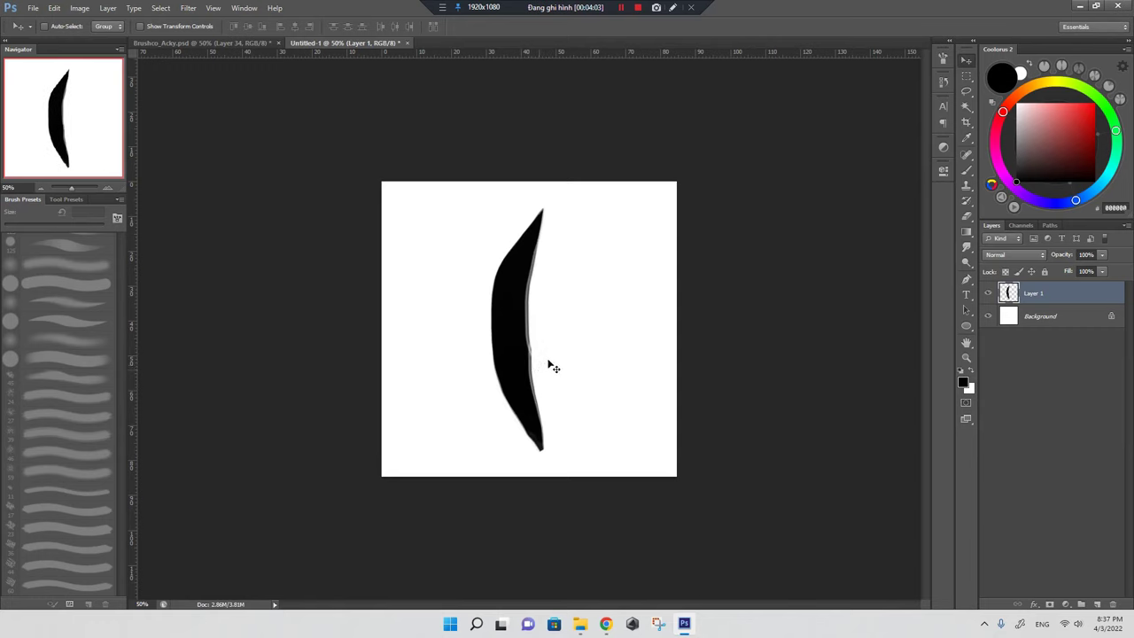
Select the blade's pixels and define it as a brush preset named 'Gr'
key("b")
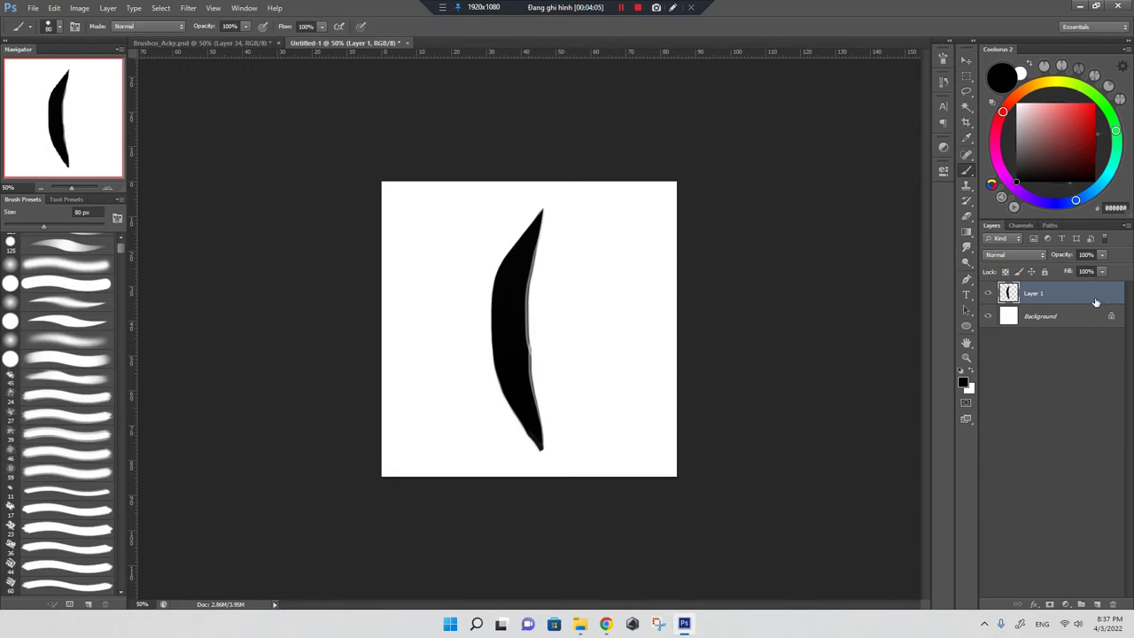
left_click(1010, 295, "ctrl")
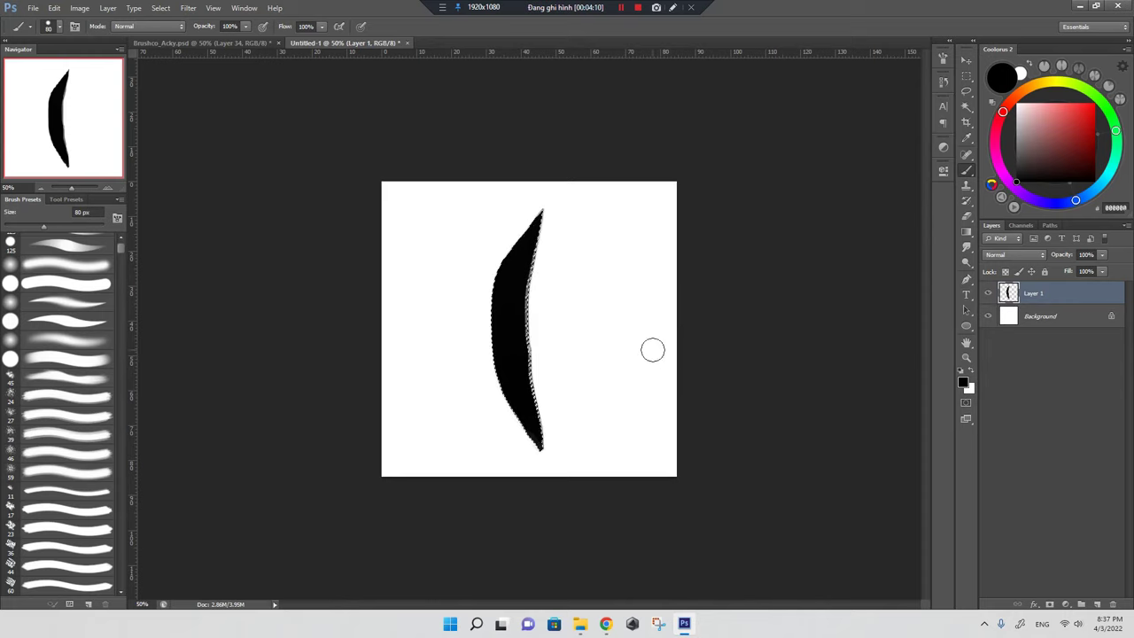
key("v")
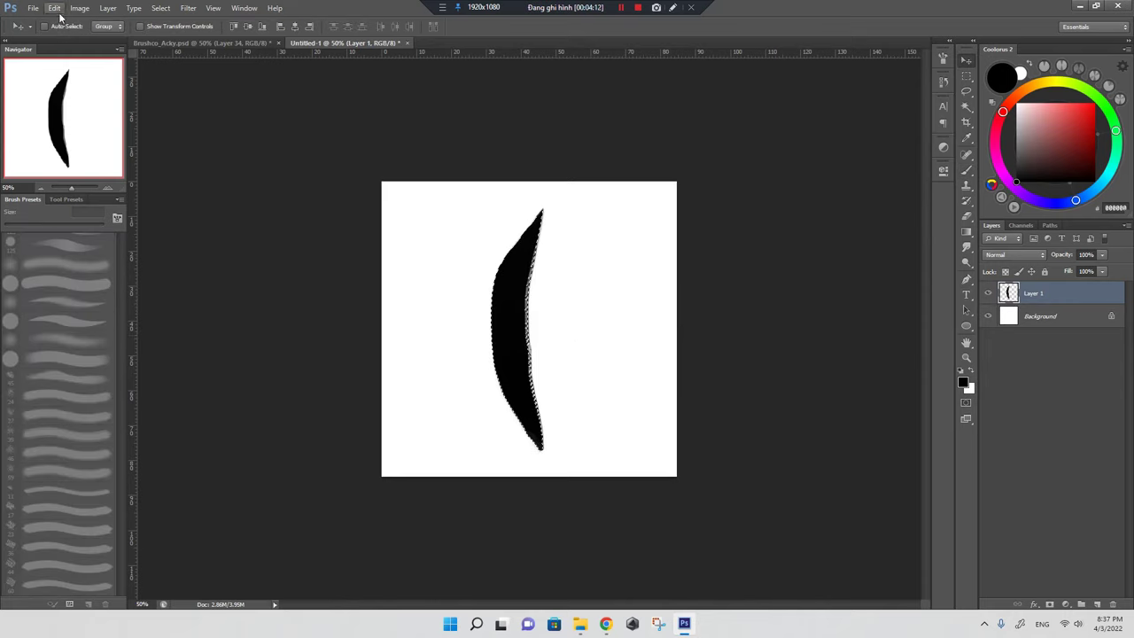
left_click(54, 8)
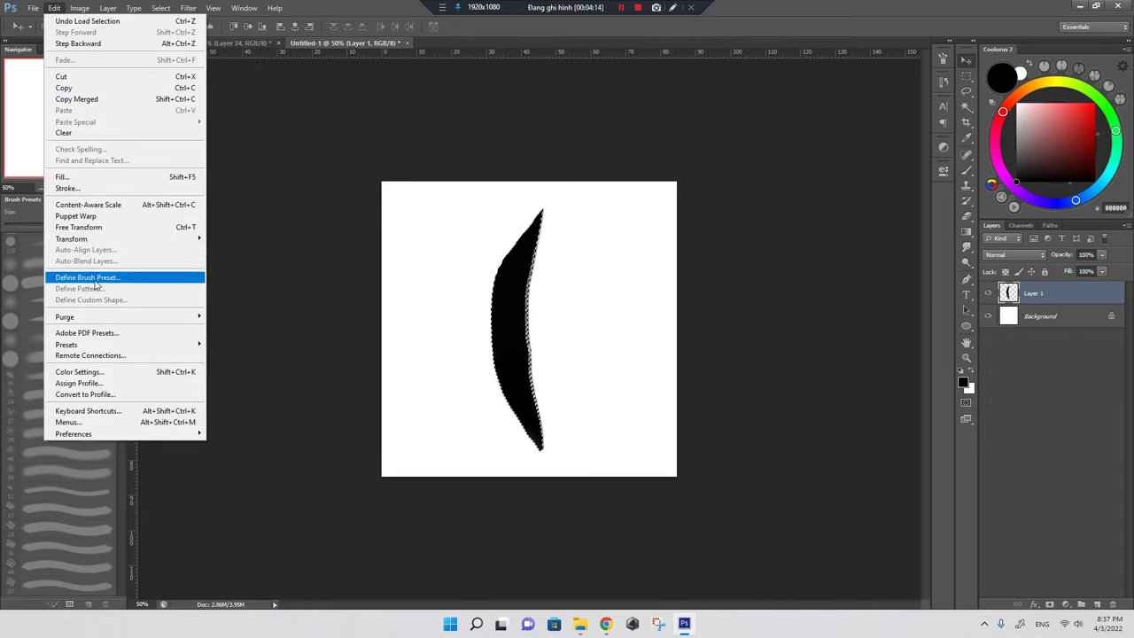
left_click(120, 282)
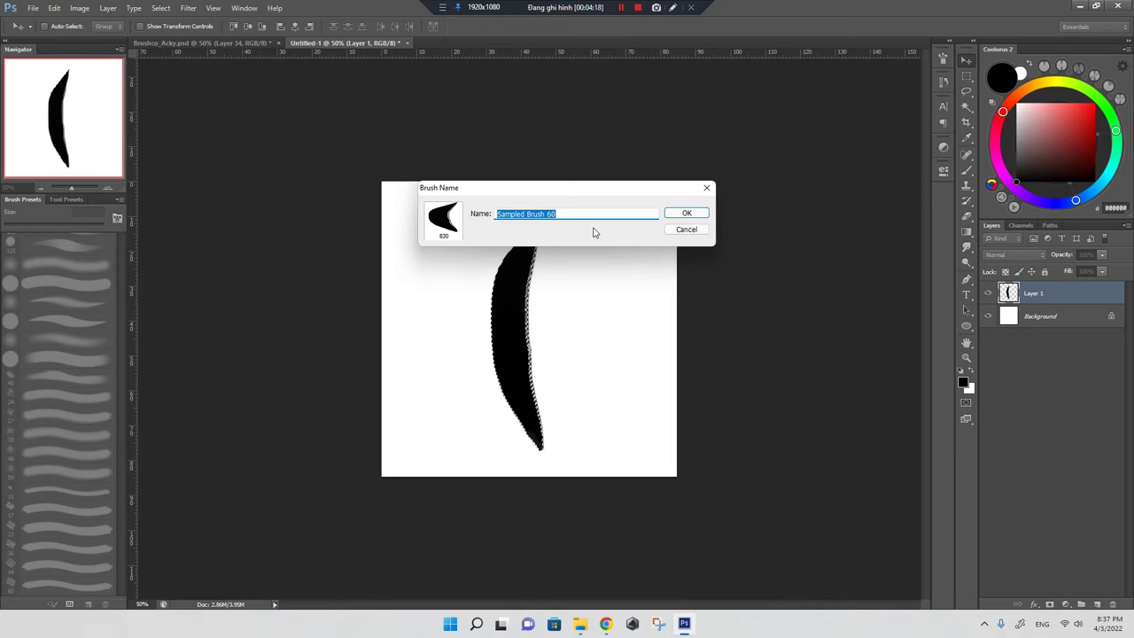
type("Gr")
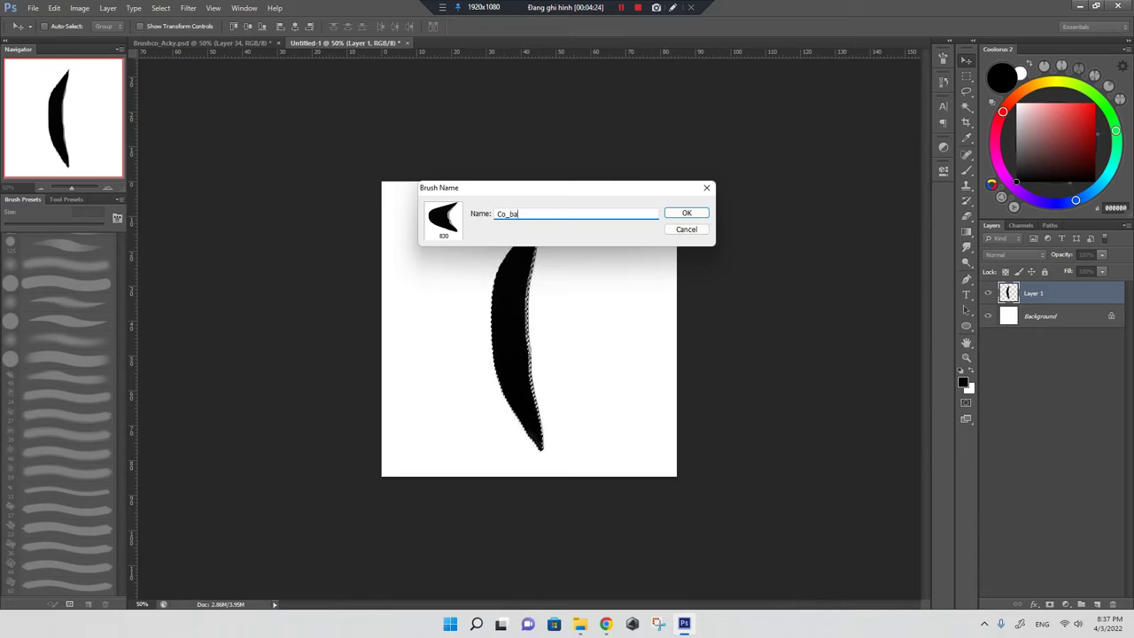
key("Return")
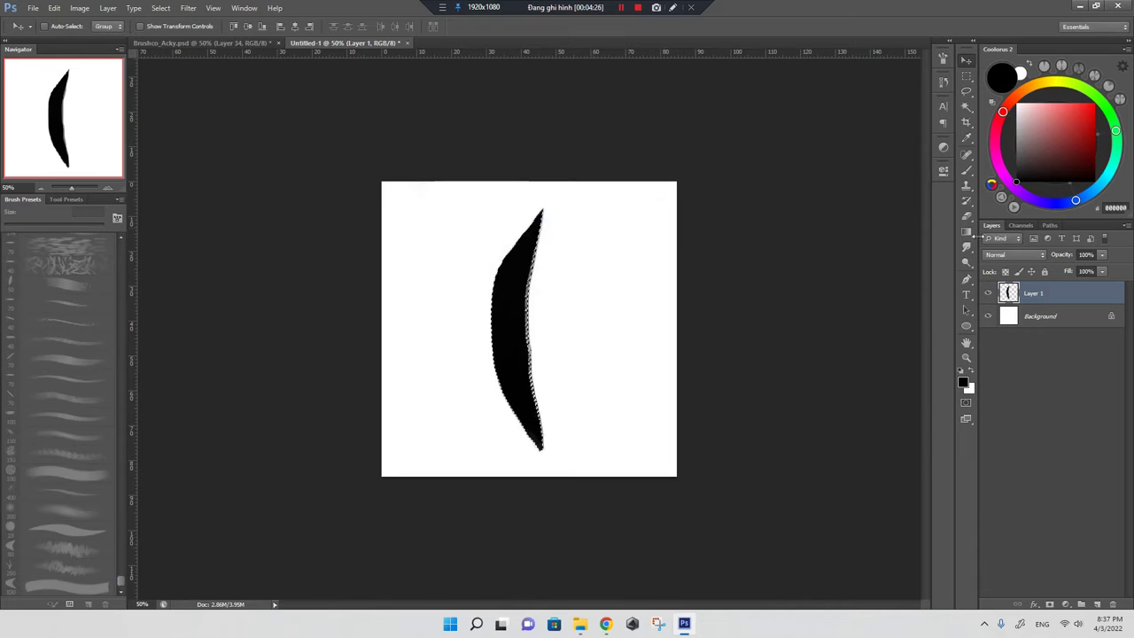
Hide Layer 1 and make the new 830 px blade brush active
left_click(988, 293)
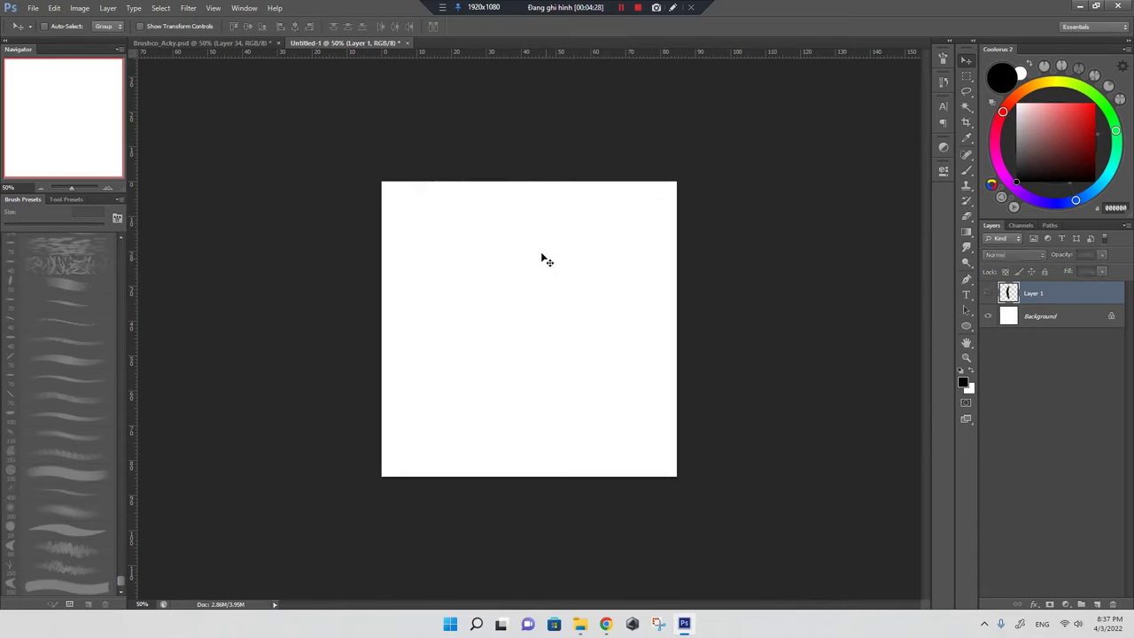
key("b")
right_click(582, 243)
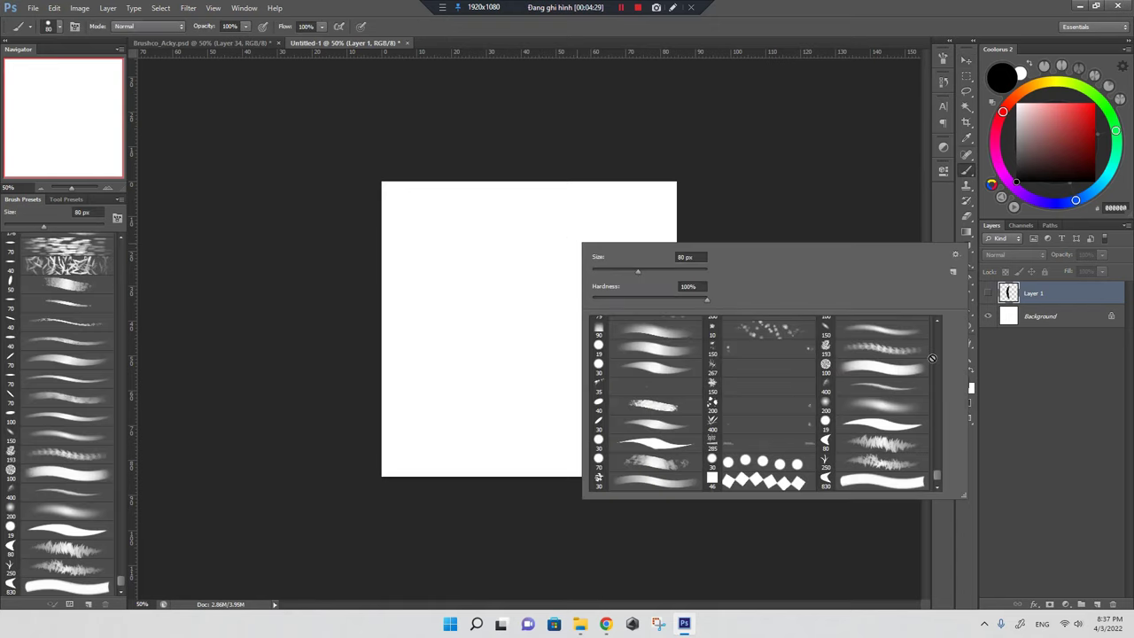
left_click(910, 483)
left_click(531, 314)
Add empty Layer 2 and shrink the blade brush to 150 px, undoing test strokes
key("Return")
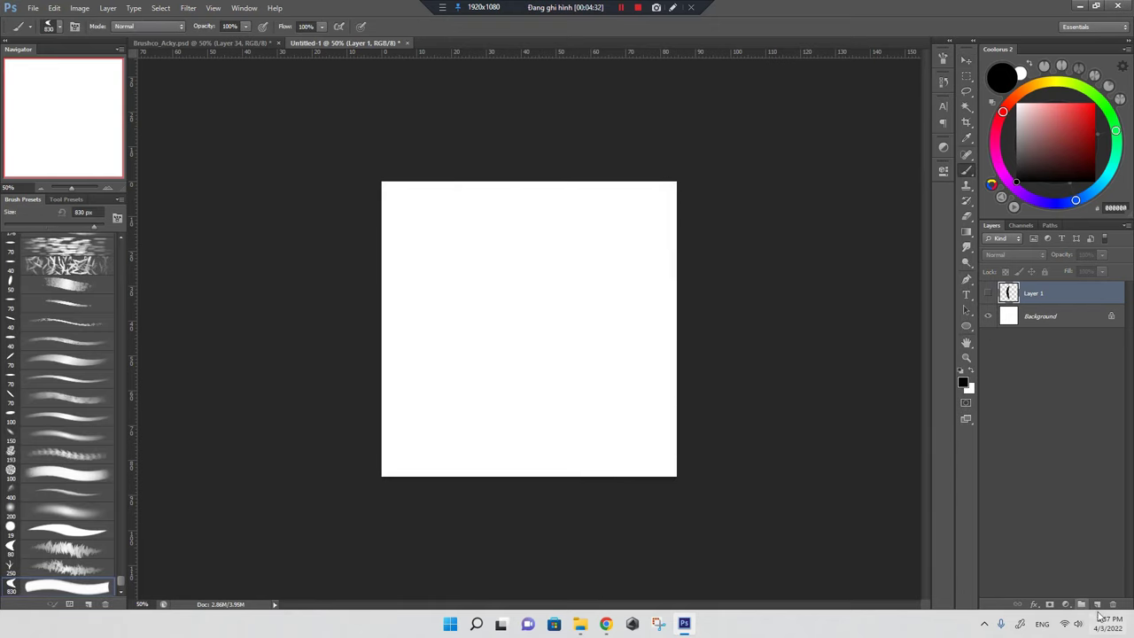
left_click(1096, 604)
left_click_drag(469, 293, 532, 327)
key("ctrl+z")
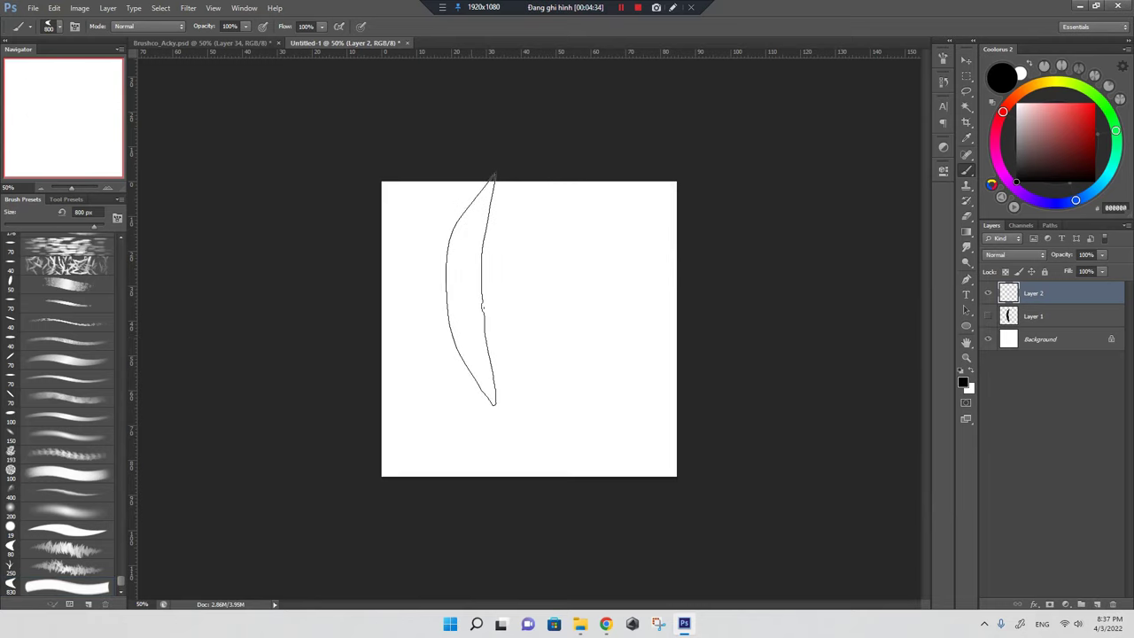
key("bracketleft")
key("bracketleft")
key("bracketleft")
left_click_drag(414, 295, 582, 367)
key("ctrl+z")
left_click_drag(405, 292, 592, 368)
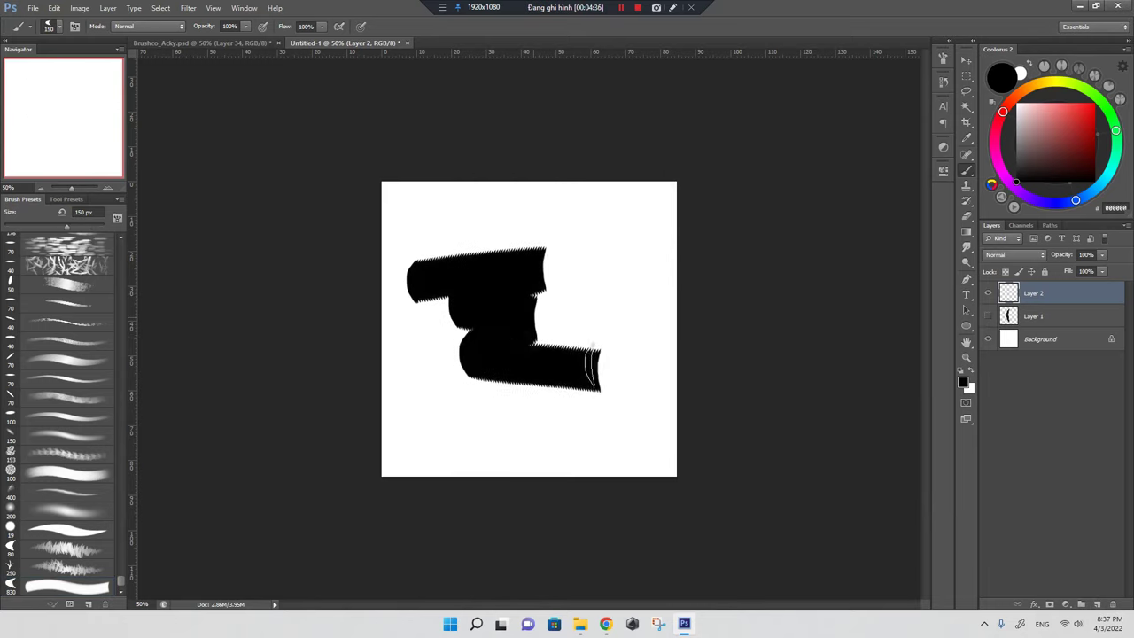
key("ctrl+z")
left_click_drag(461, 257, 611, 385)
key("ctrl+z")
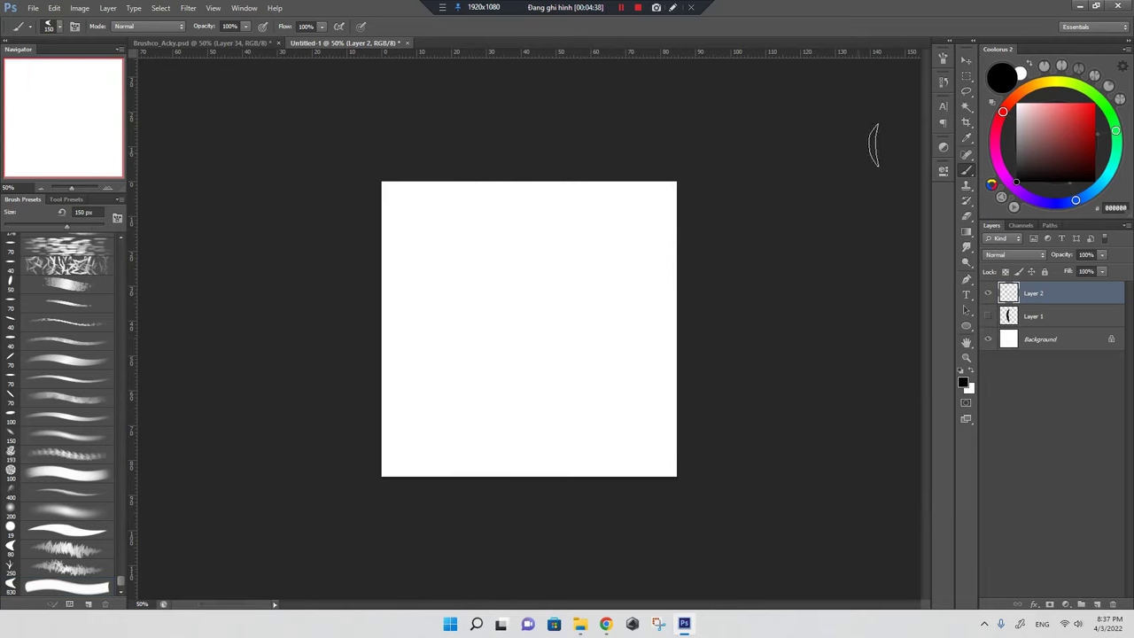
Raise the Brush Tip Shape spacing to 80% and clear the test blade strokes
left_click(247, 9)
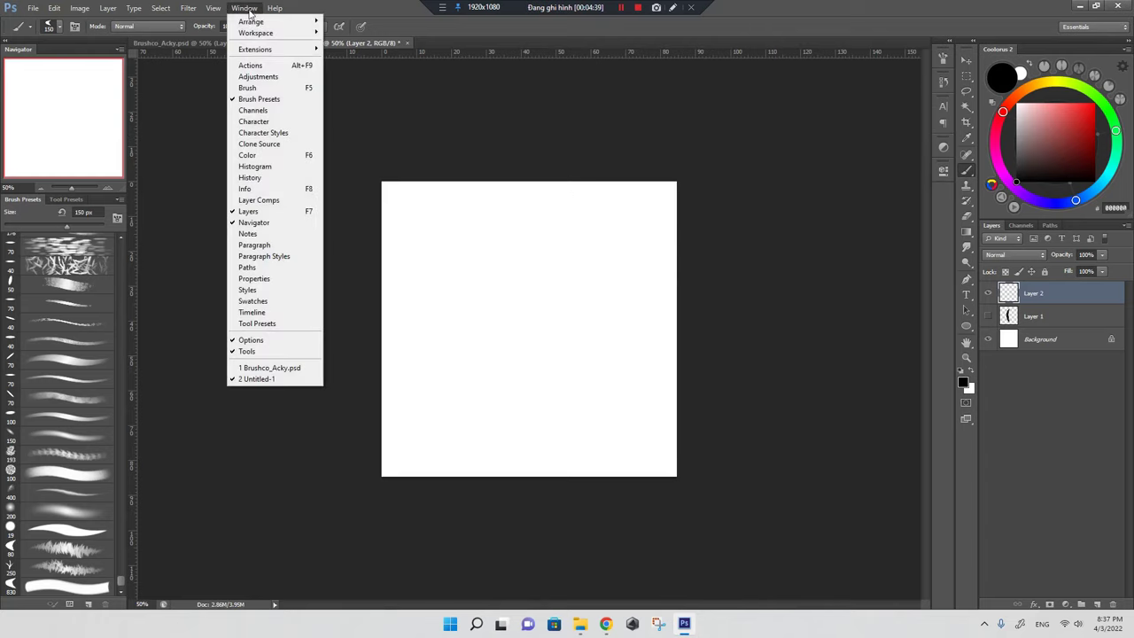
left_click(278, 89)
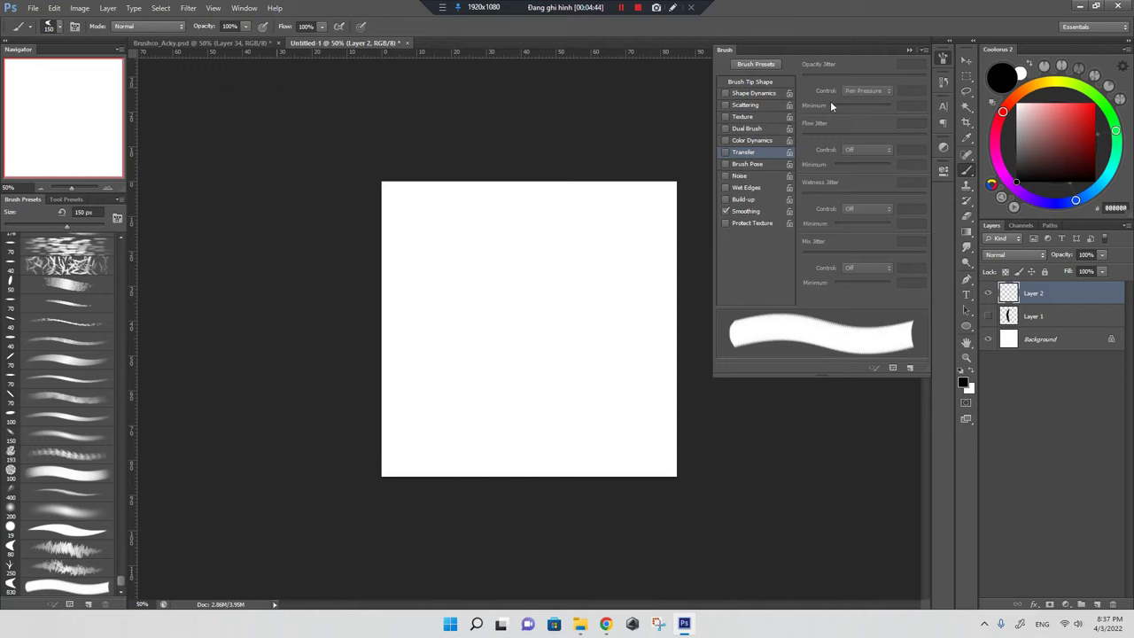
left_click(767, 82)
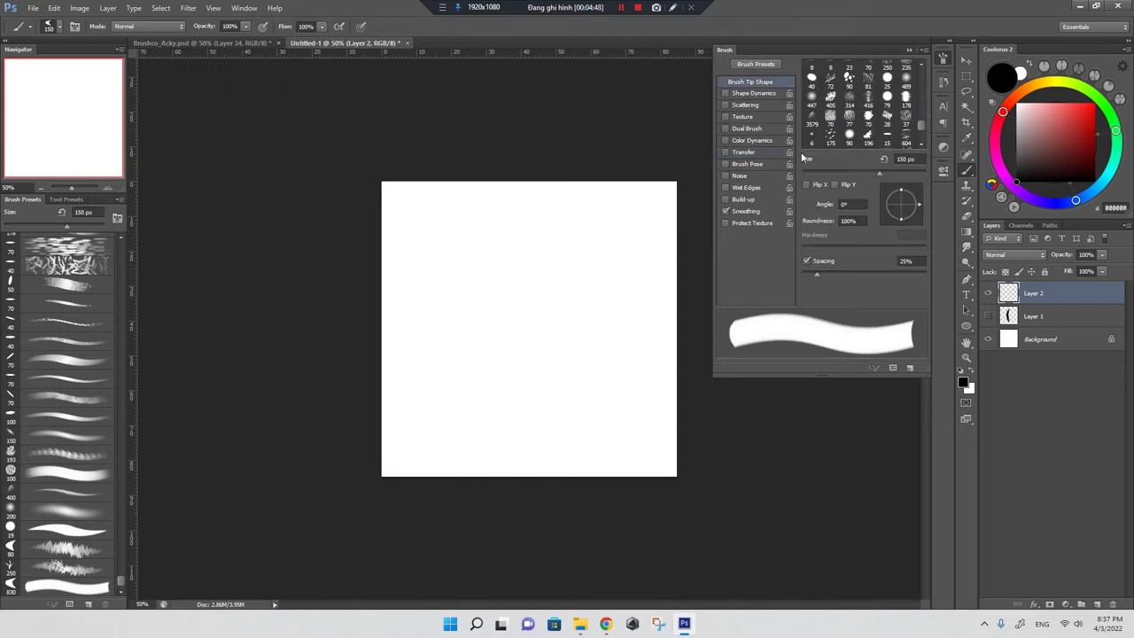
left_click_drag(820, 279, 853, 277)
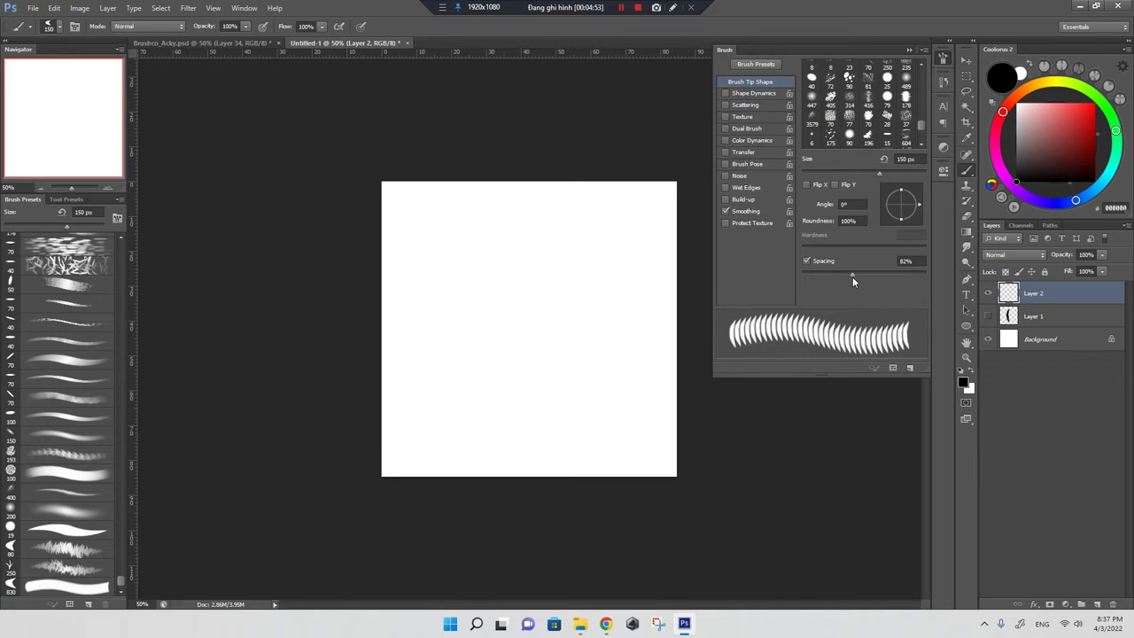
left_click_drag(563, 265, 557, 363)
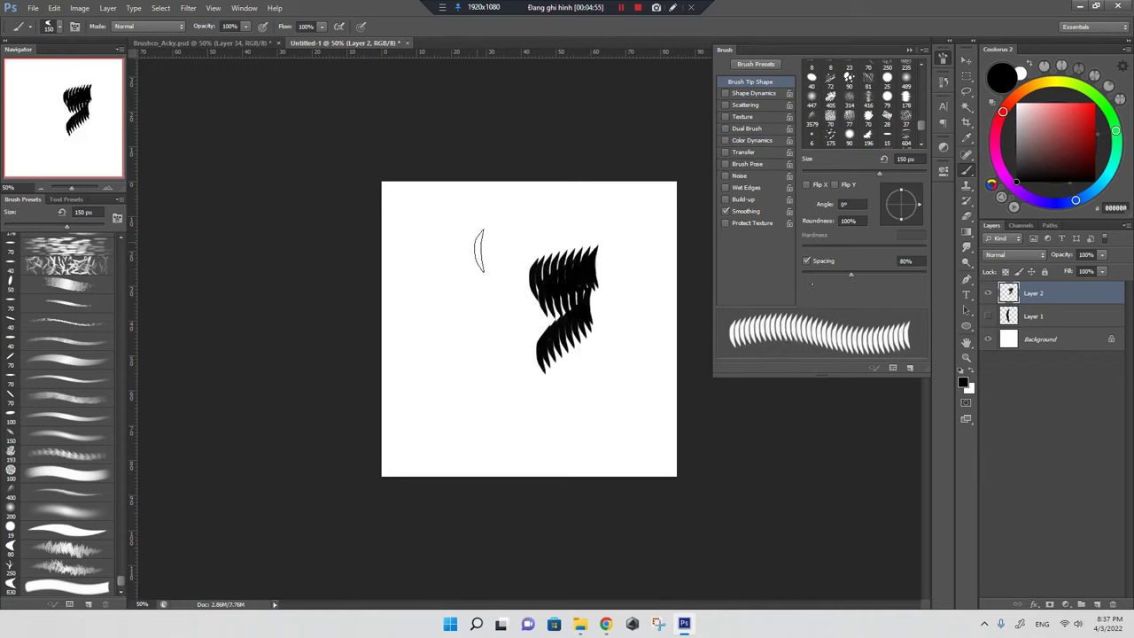
key("ctrl+z")
left_click_drag(413, 296, 595, 296)
left_click_drag(437, 354, 598, 359)
key("Delete")
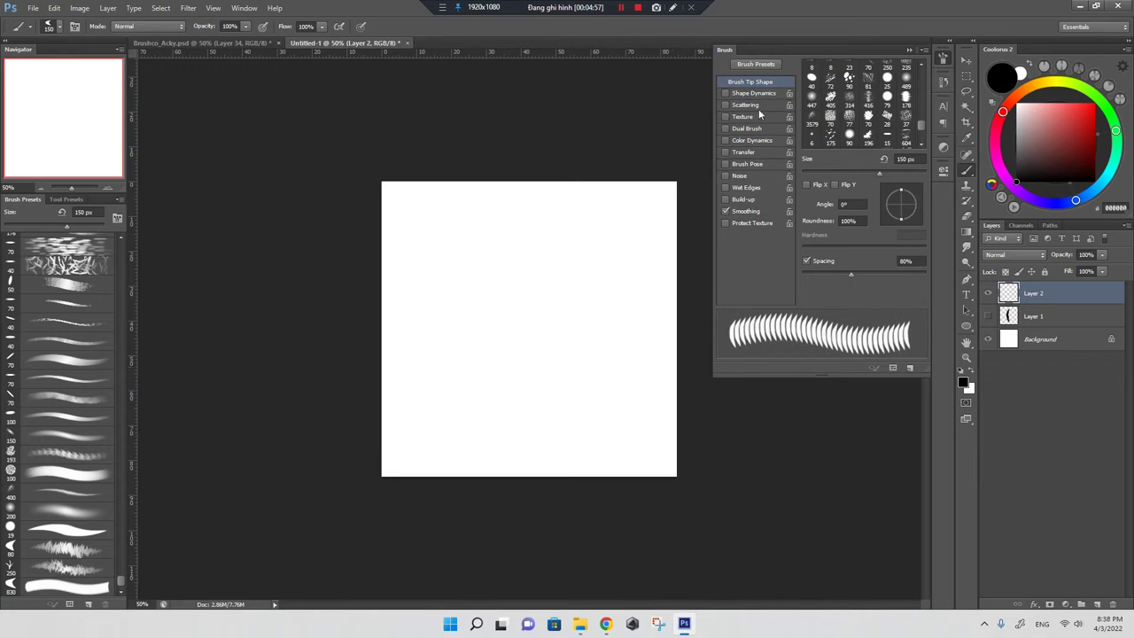
Enable Scattering and raise the scatter amount, testing and undoing strokes
left_click(745, 105)
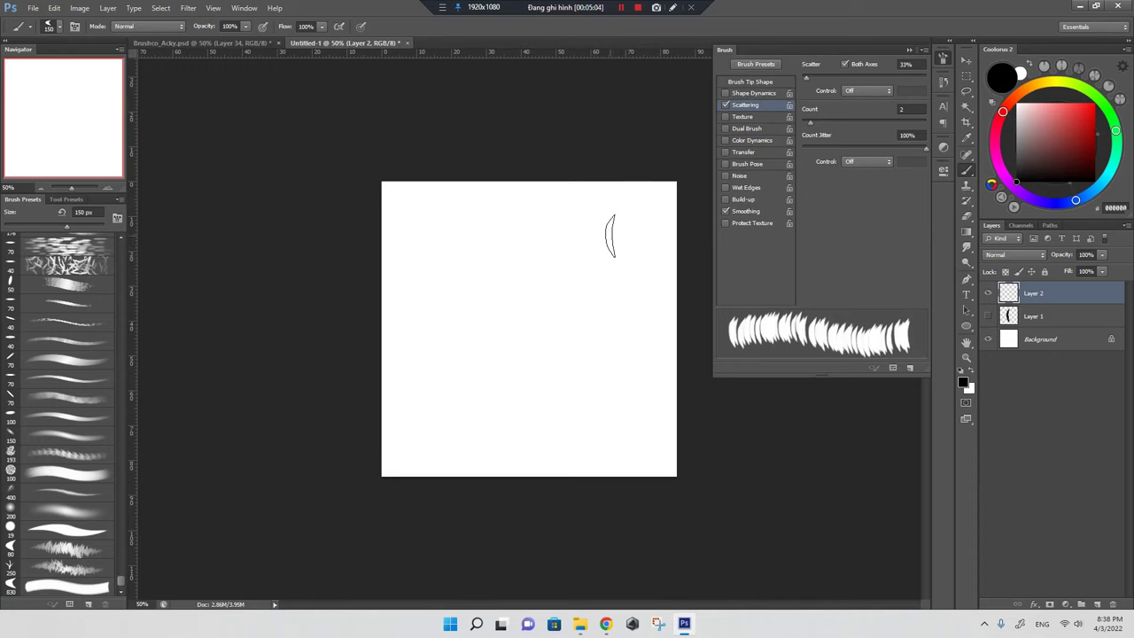
mouse_move(509, 228)
left_mouse_down()
mouse_move(562, 375)
mouse_move(574, 377)
left_mouse_up()
key("ctrl+z")
mouse_move(806, 78)
left_mouse_down()
mouse_move(847, 80)
mouse_move(812, 82)
left_mouse_up()
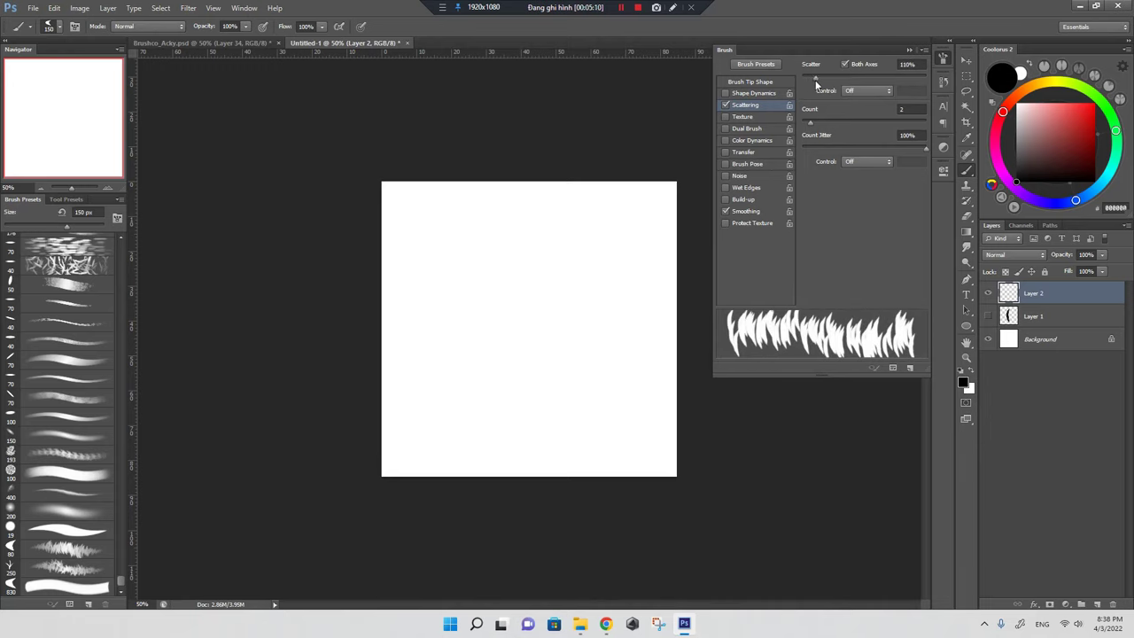
left_click_drag(399, 328, 580, 337)
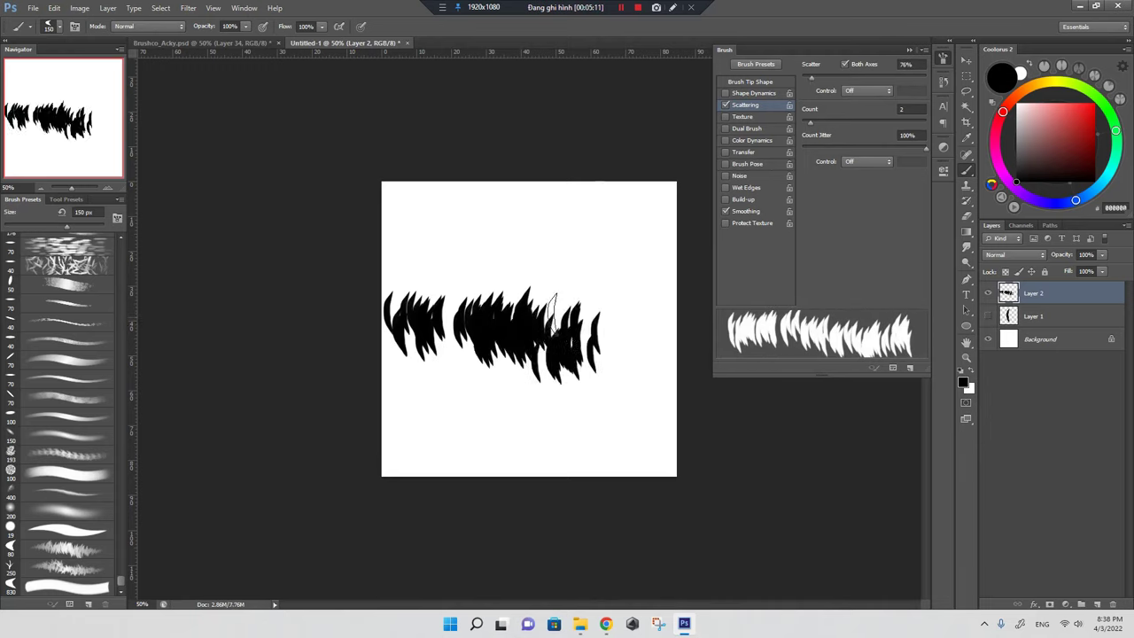
key("ctrl+z")
left_click_drag(434, 269, 528, 266)
left_click_drag(612, 276, 478, 337)
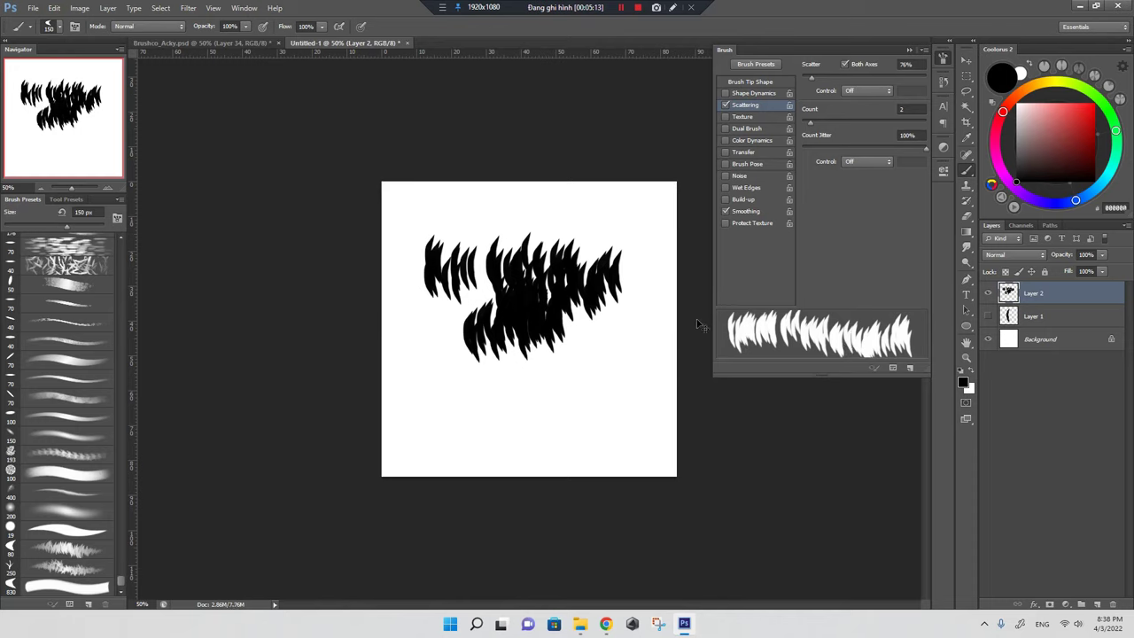
key("ctrl+alt+z")
key("ctrl+alt+z")
left_click_drag(505, 278, 413, 359)
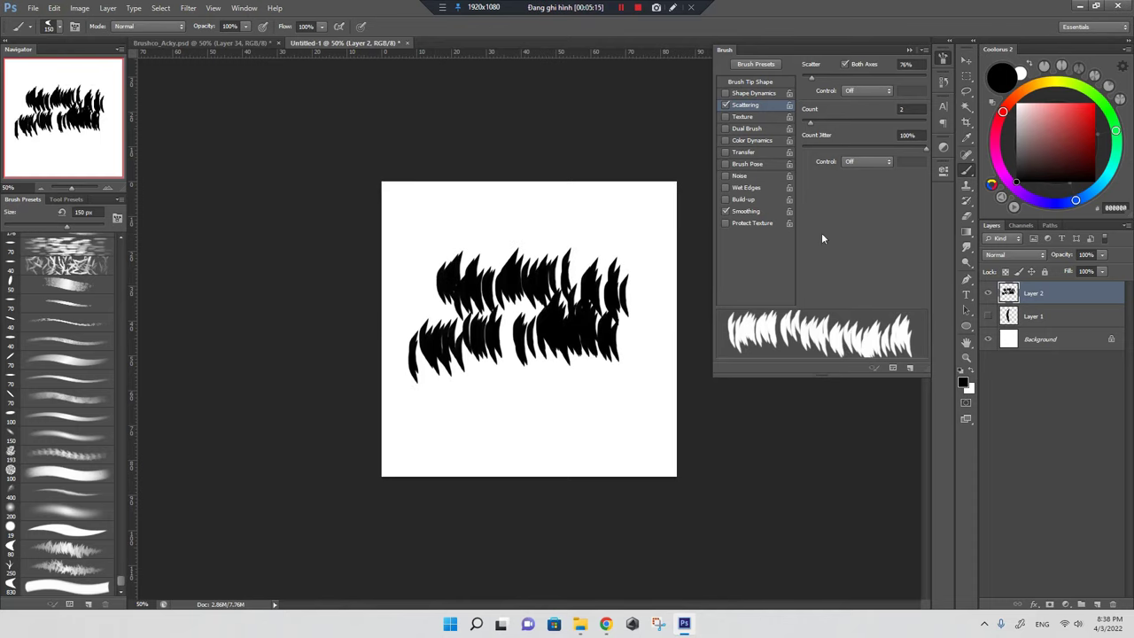
key("ctrl+z")
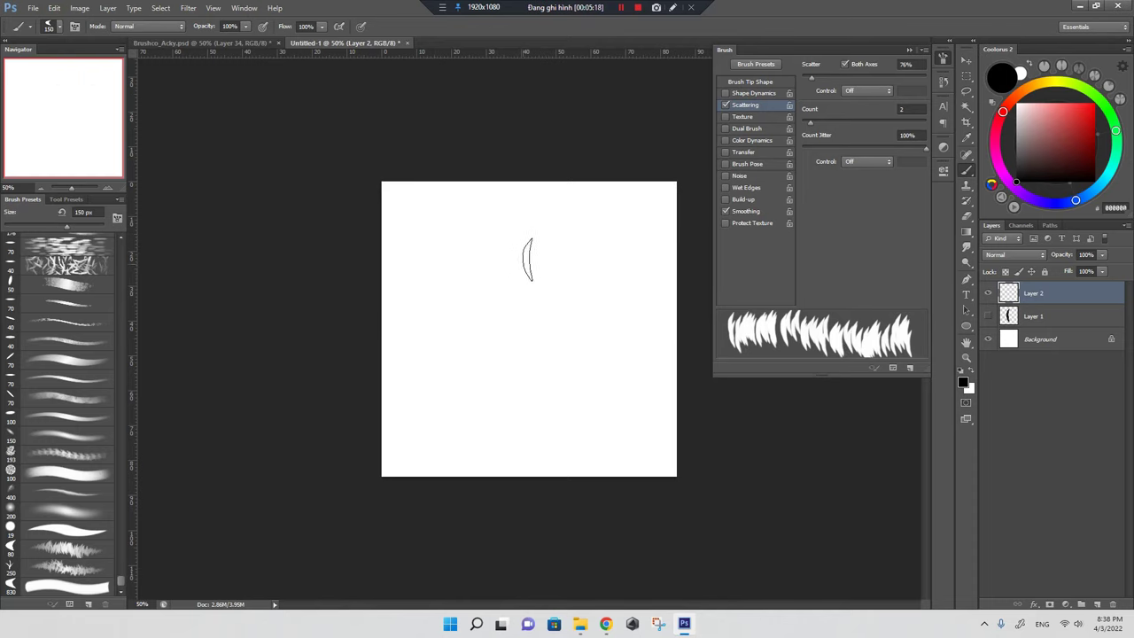
Set scattering Count to 4 and Count Jitter to 25%, then clear test strokes
left_click_drag(812, 125, 825, 125)
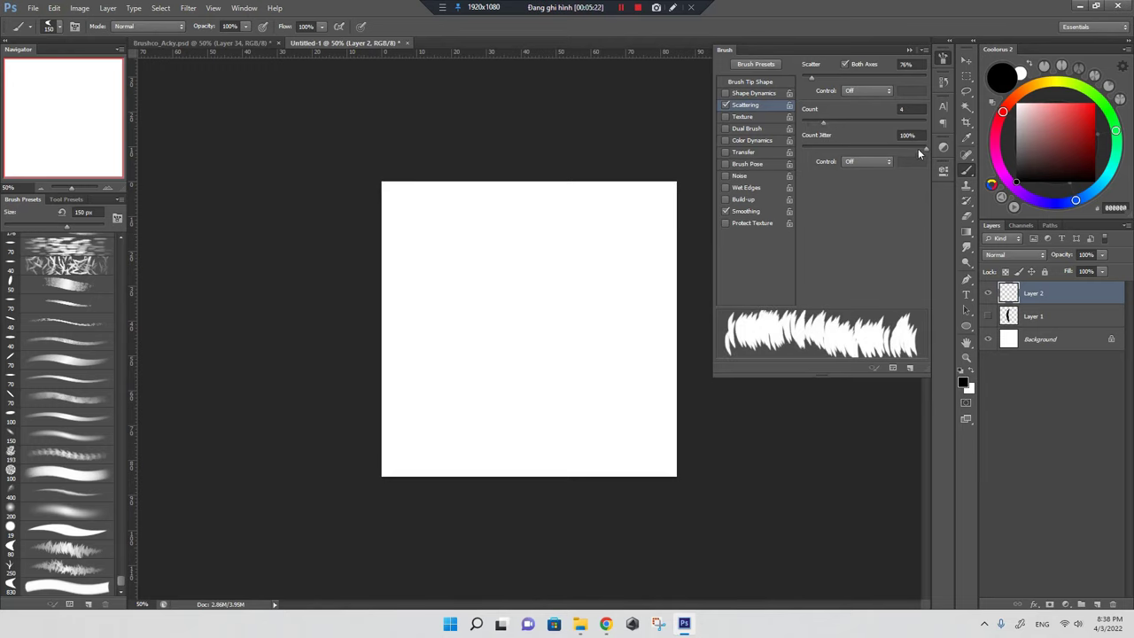
mouse_move(925, 149)
left_mouse_down()
mouse_move(831, 149)
mouse_move(828, 129)
mouse_move(834, 152)
left_mouse_up()
left_click_drag(506, 248, 532, 448)
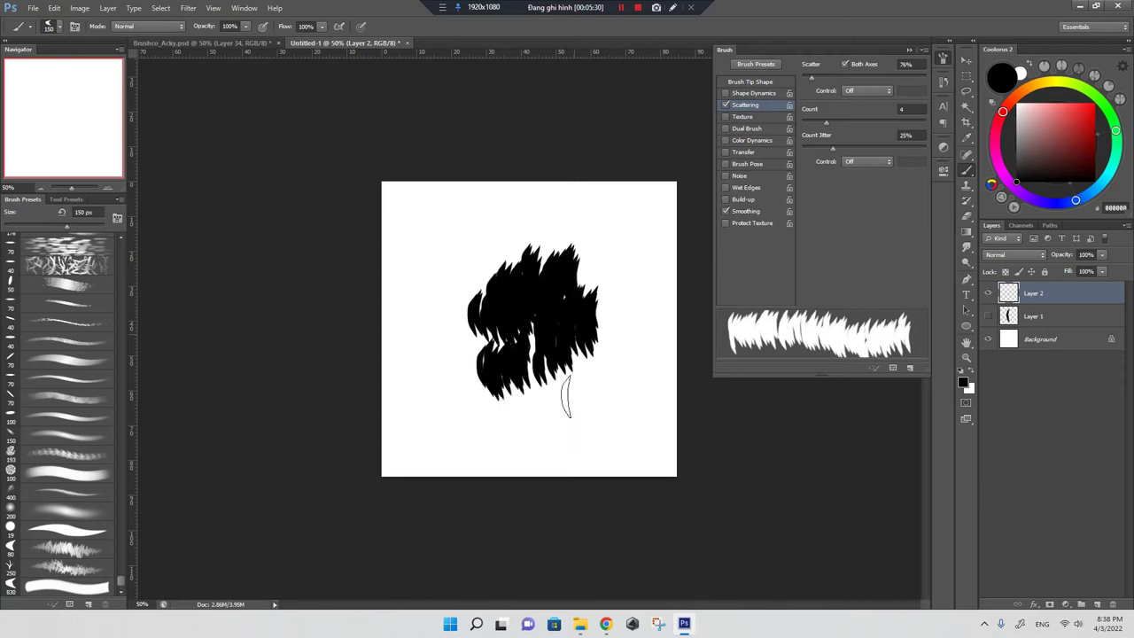
key("ctrl+z")
mouse_move(400, 255)
left_mouse_down()
mouse_move(595, 293)
mouse_move(513, 362)
left_mouse_up()
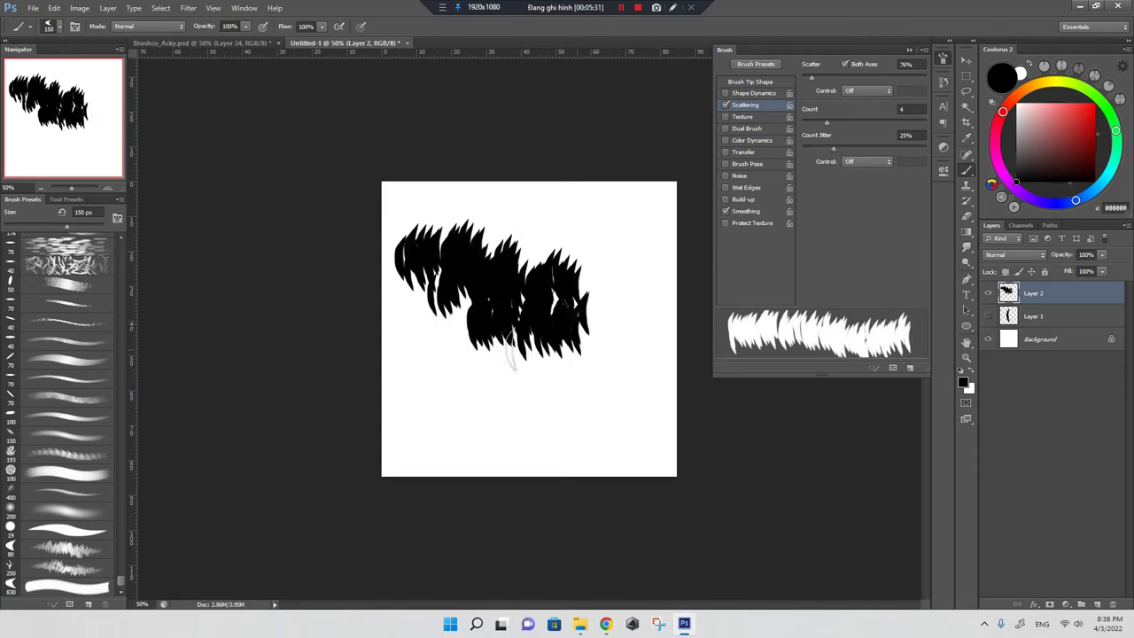
left_click_drag(439, 359, 588, 375)
left_click_drag(479, 372, 562, 377)
key("ctrl+a")
key("Delete")
key("ctrl+d")
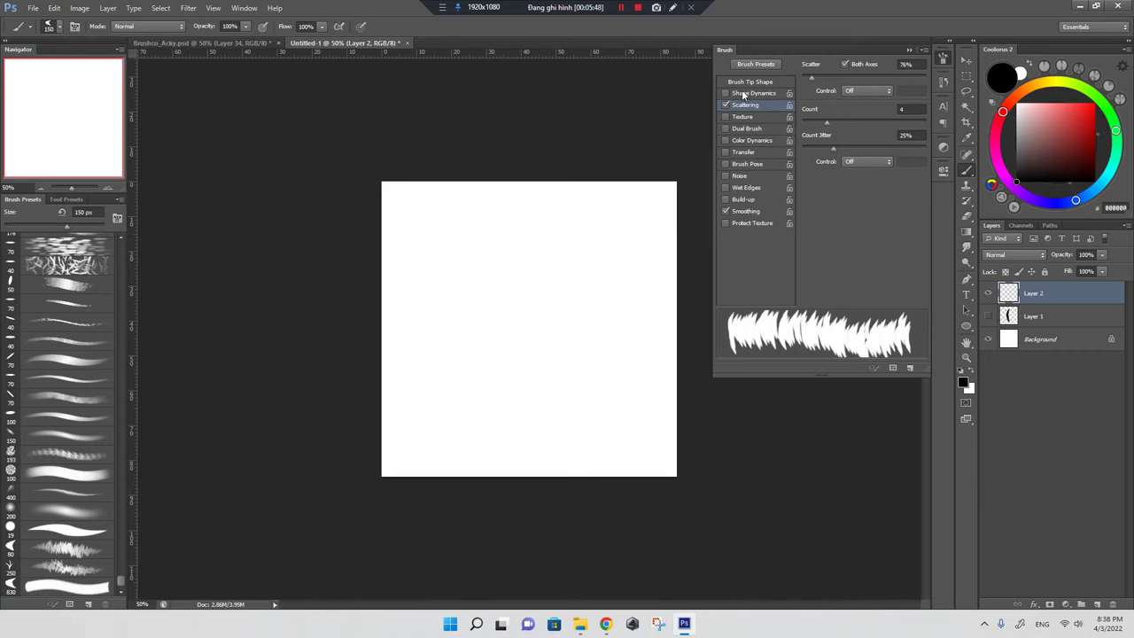
Set the scatter control to Pen Pressure and undo the test strokes
left_click(872, 92)
left_click(871, 116)
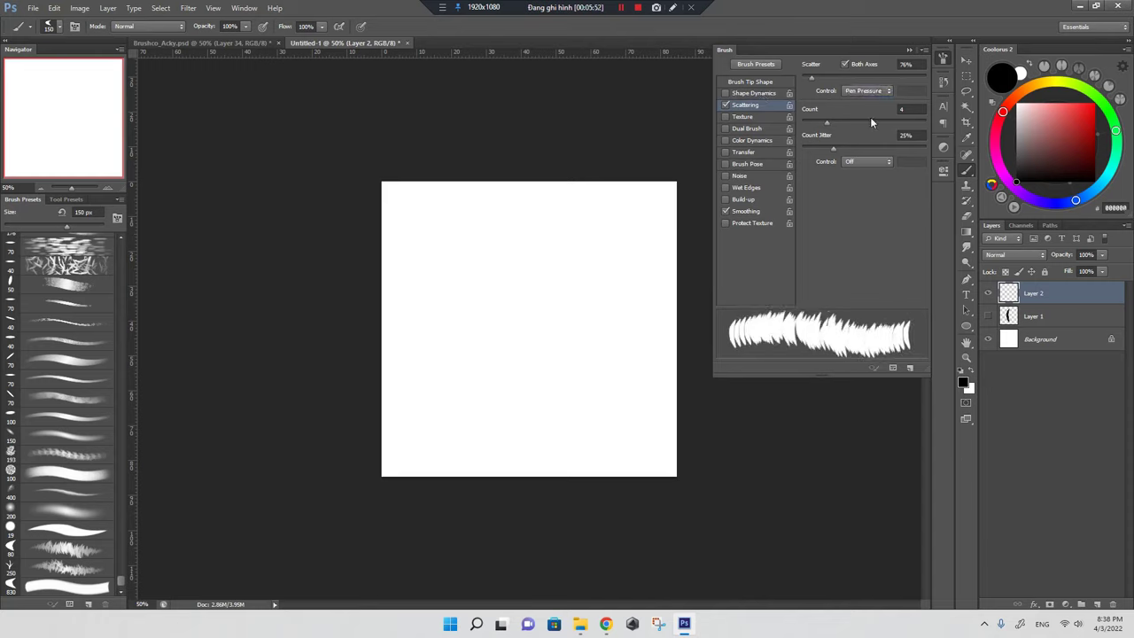
left_click_drag(532, 284, 496, 310)
key("ctrl+z")
left_click_drag(430, 278, 547, 282)
key("ctrl+z")
left_click_drag(435, 319, 496, 278)
key("ctrl+z")
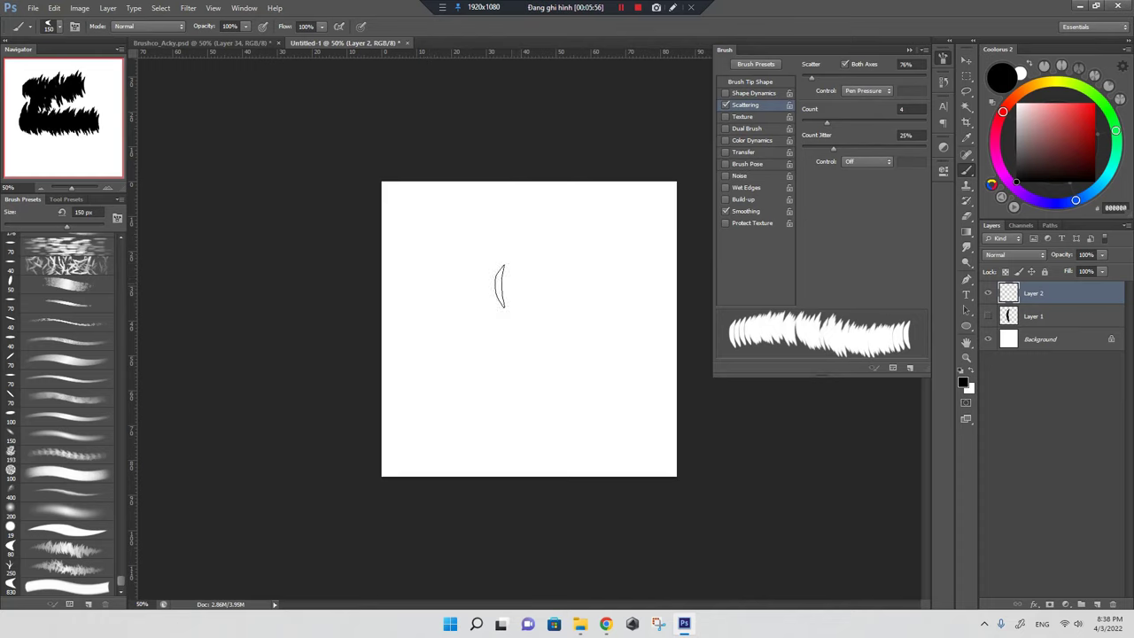
Enable Shape Dynamics with 0% minimum diameter, testing strokes on the canvas and undoing them
left_click(754, 93)
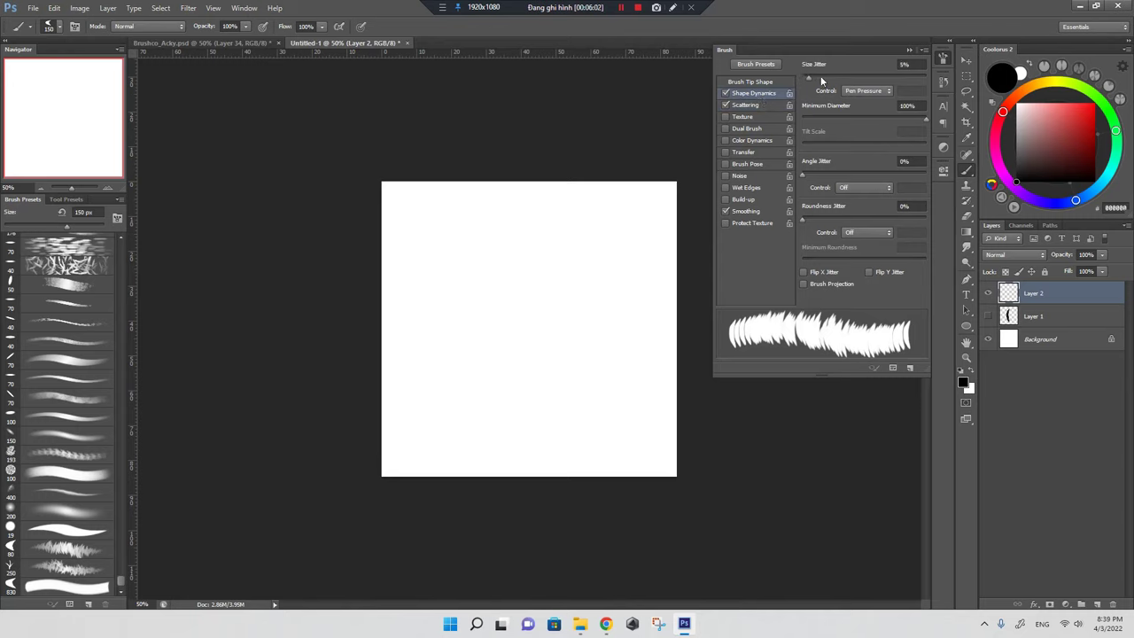
left_click_drag(808, 78, 800, 78)
left_click_drag(925, 117, 790, 119)
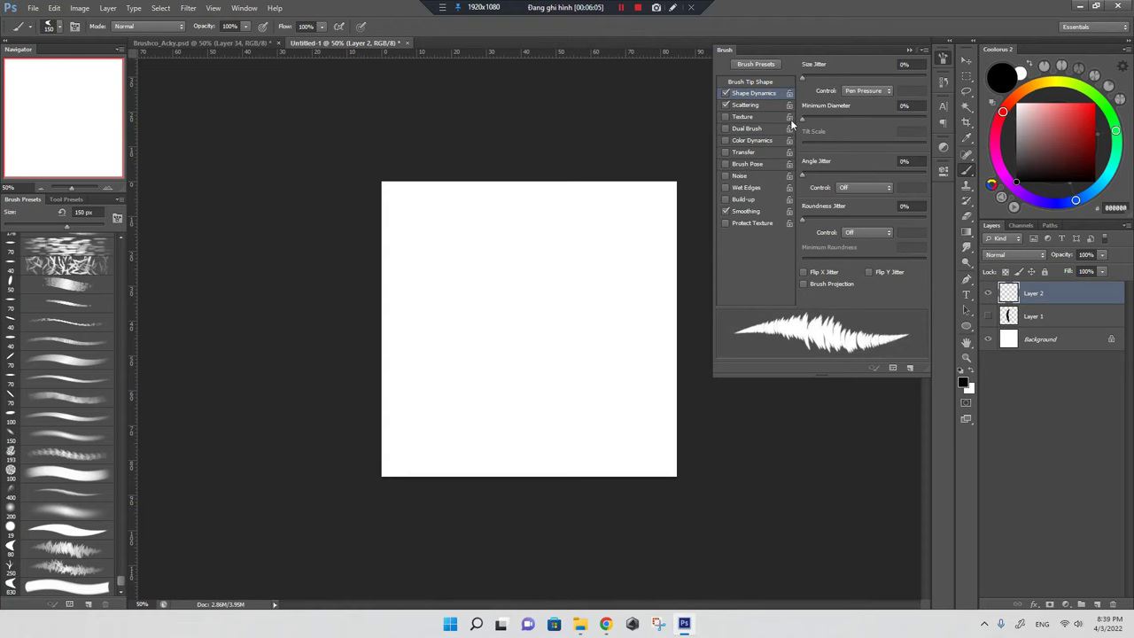
left_click_drag(414, 346, 588, 298)
key("ctrl+z")
left_click(431, 349)
mouse_move(408, 381)
left_mouse_down()
mouse_move(608, 282)
mouse_move(481, 393)
mouse_move(519, 390)
mouse_move(460, 448)
mouse_move(417, 470)
left_mouse_up()
key("ctrl+z")
key("ctrl+z")
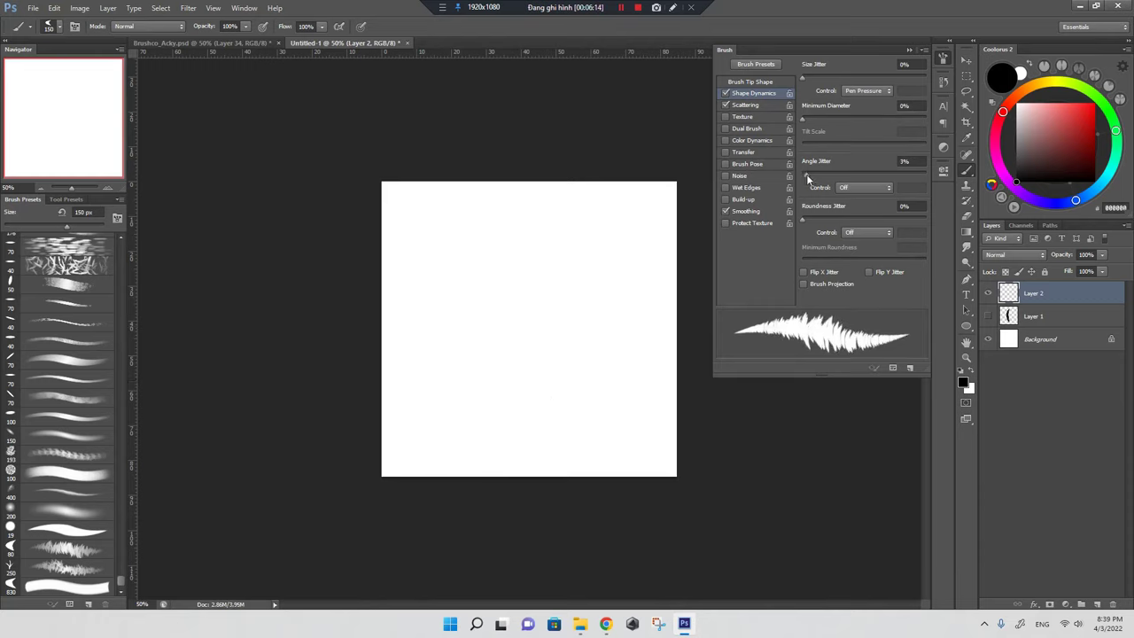
Set angle jitter to 7%, then test it with strokes and undo them
mouse_move(804, 177)
left_mouse_down()
mouse_move(822, 178)
mouse_move(810, 178)
left_mouse_up()
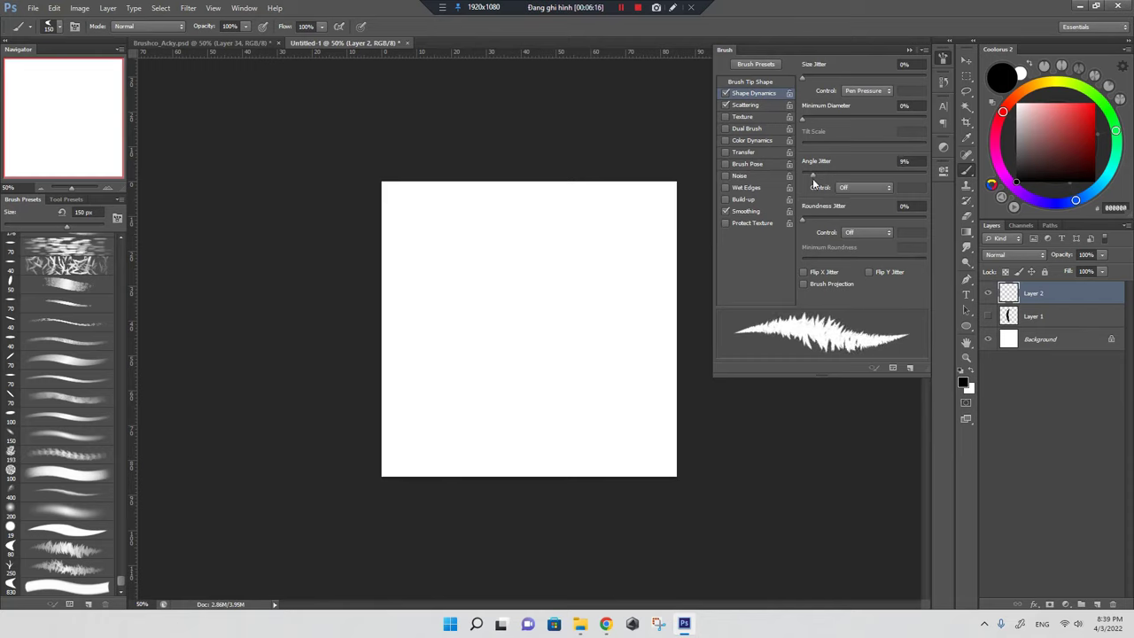
left_click(519, 317)
left_click_drag(596, 313, 443, 320)
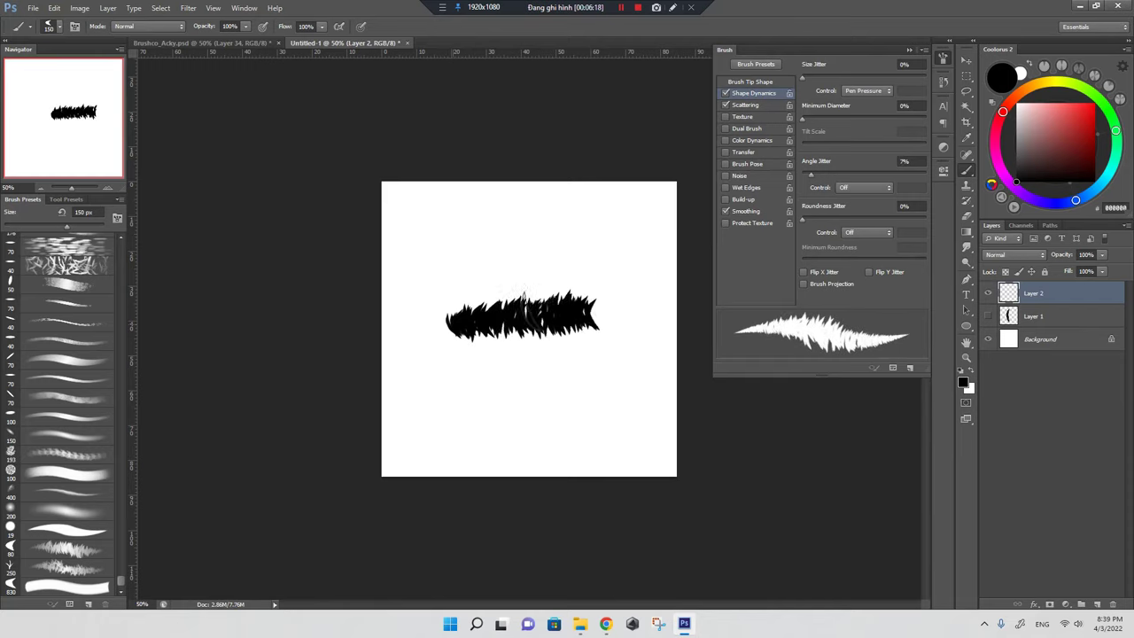
key("ctrl+z")
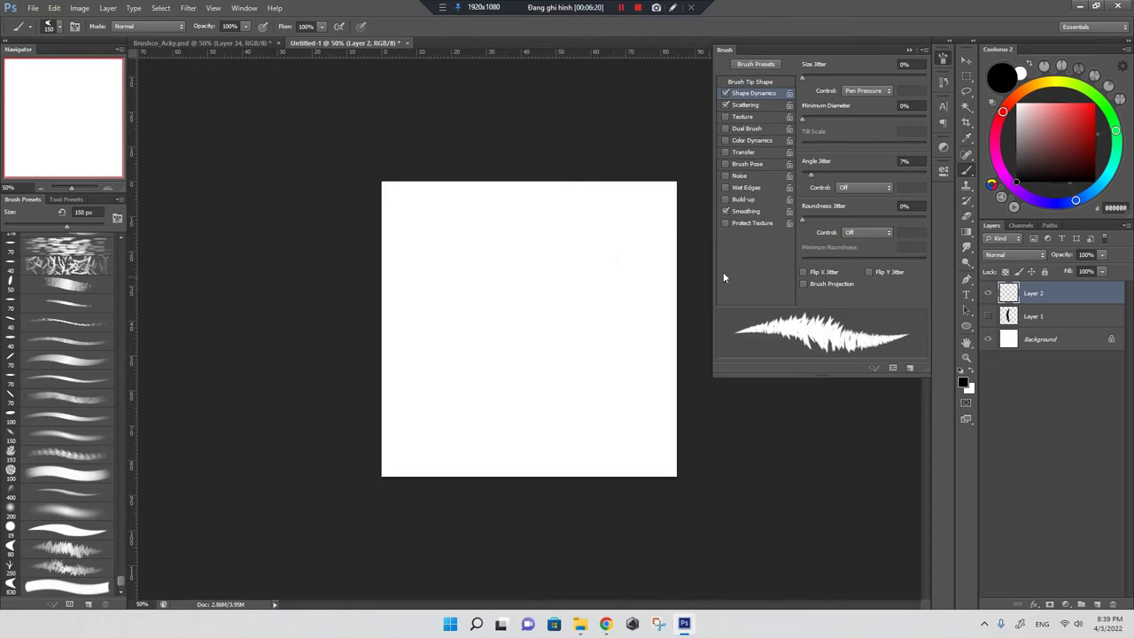
mouse_move(595, 266)
left_mouse_down()
mouse_move(590, 363)
mouse_move(470, 372)
left_mouse_up()
key("ctrl+z")
Set roundness jitter to 39%, then paint test strokes and clear them
mouse_move(804, 223)
left_mouse_down()
mouse_move(859, 226)
mouse_move(850, 219)
left_mouse_up()
mouse_move(511, 261)
left_mouse_down()
mouse_move(509, 292)
mouse_move(589, 368)
left_mouse_up()
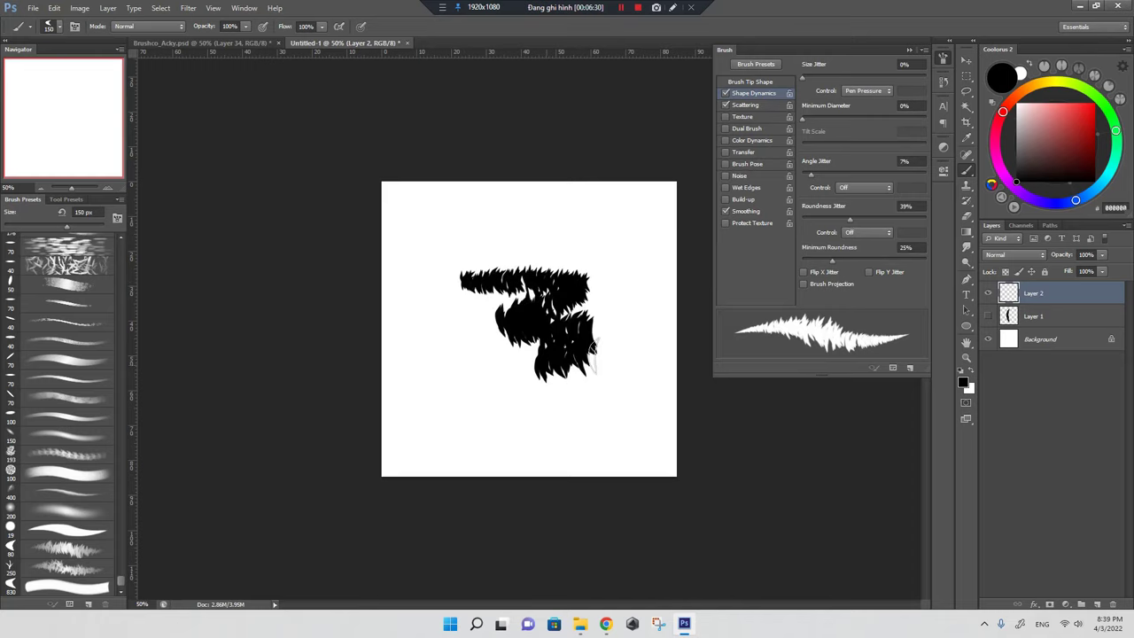
left_click_drag(598, 302, 598, 372)
key("Delete")
left_click_drag(434, 310, 602, 363)
key("Delete")
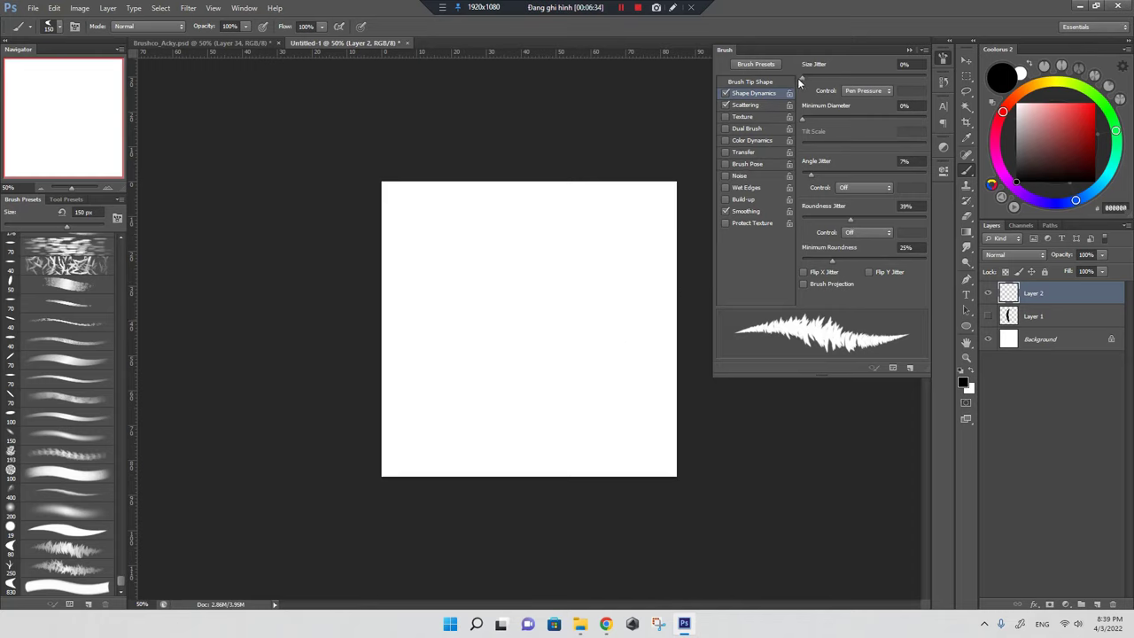
Raise the size jitter to 62%
mouse_move(802, 78)
left_mouse_down()
mouse_move(904, 77)
mouse_move(814, 78)
mouse_move(872, 79)
left_mouse_up()
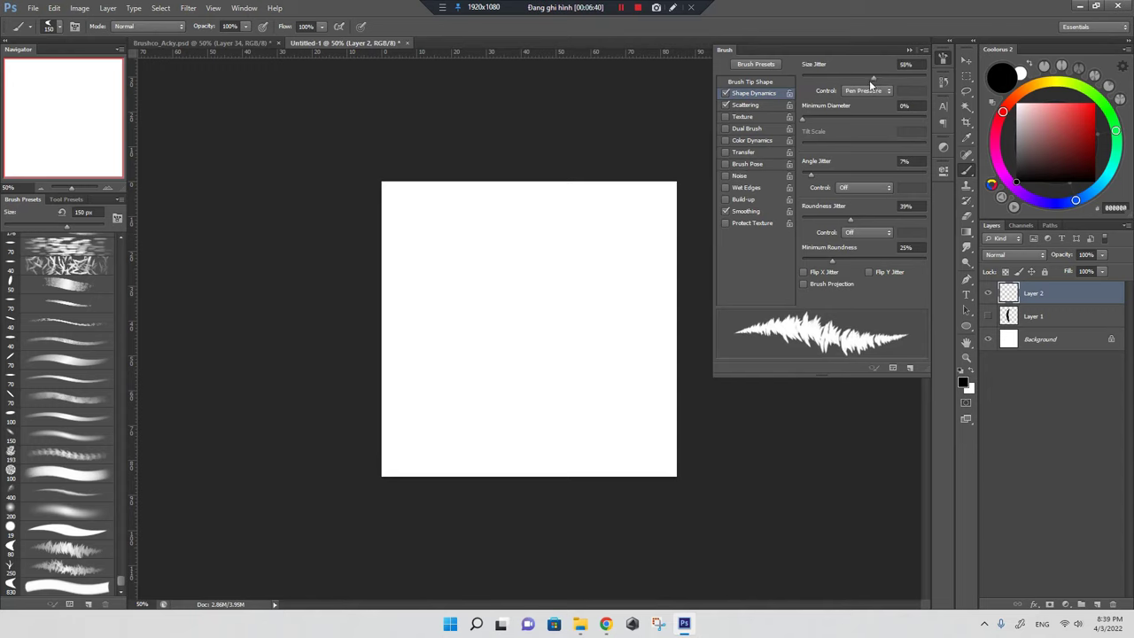
mouse_move(875, 80)
left_mouse_down()
mouse_move(846, 83)
mouse_move(884, 81)
left_mouse_up()
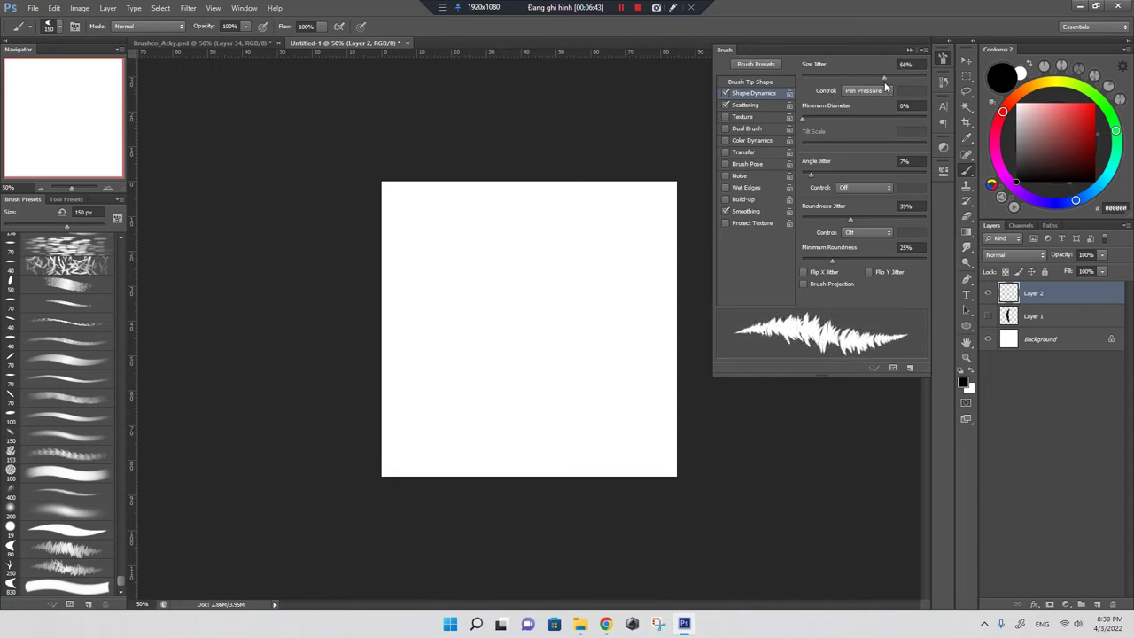
left_click_drag(885, 85, 886, 85)
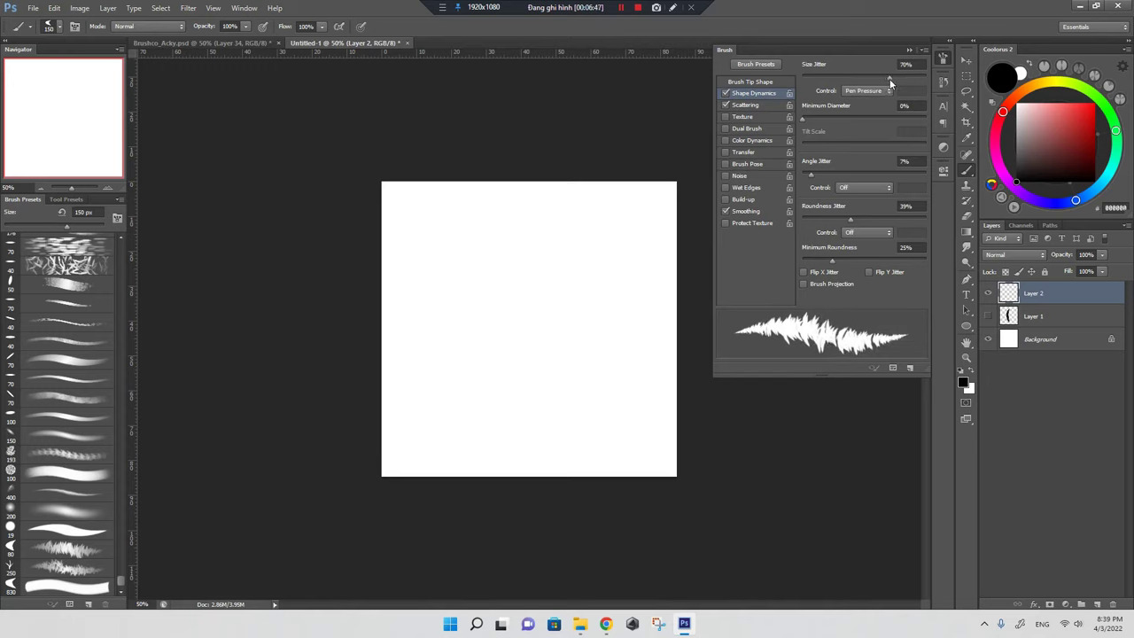
left_click_drag(884, 82, 880, 79)
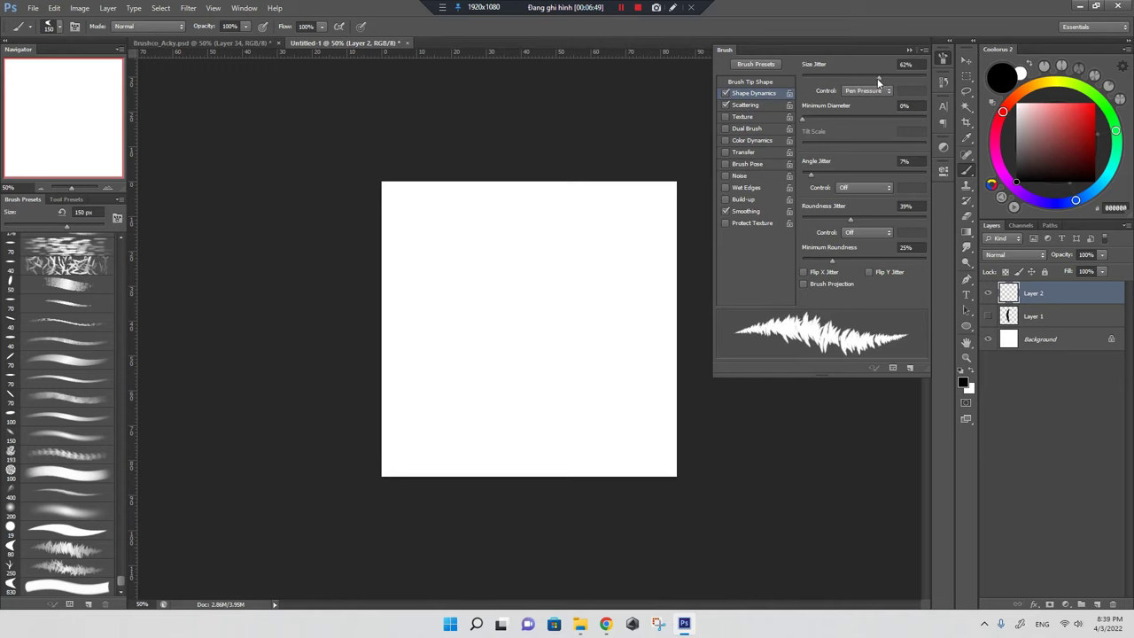
Enable Transfer on the grass brush and clear the test strokes
left_click(747, 151)
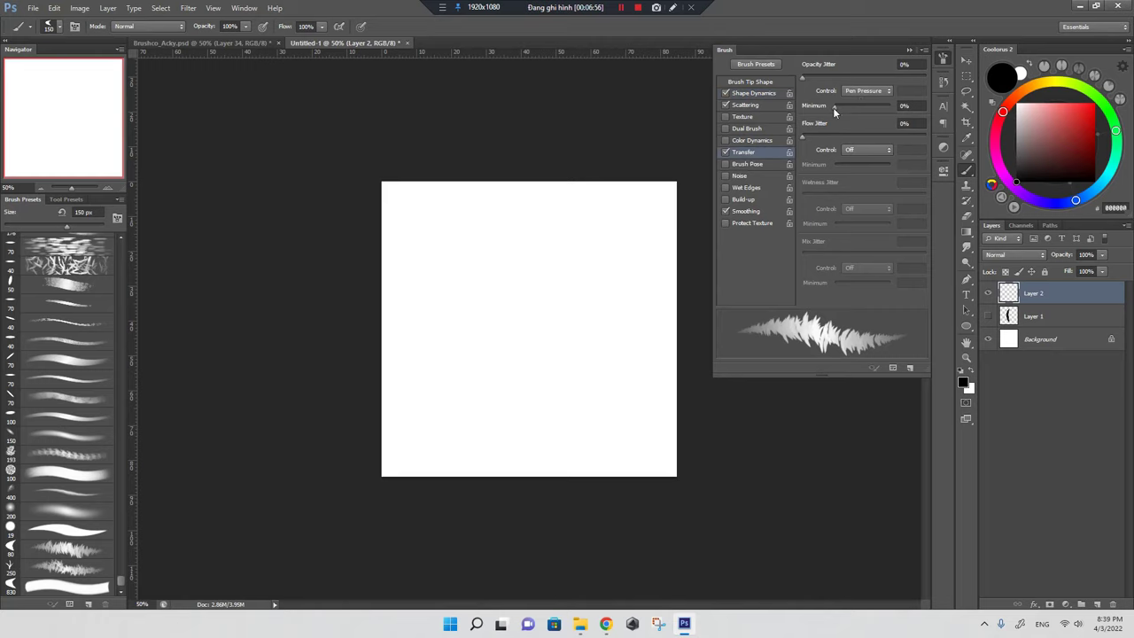
mouse_move(434, 271)
left_mouse_down()
mouse_move(620, 288)
mouse_move(425, 327)
mouse_move(654, 302)
left_mouse_up()
key("Delete")
left_click(942, 59)
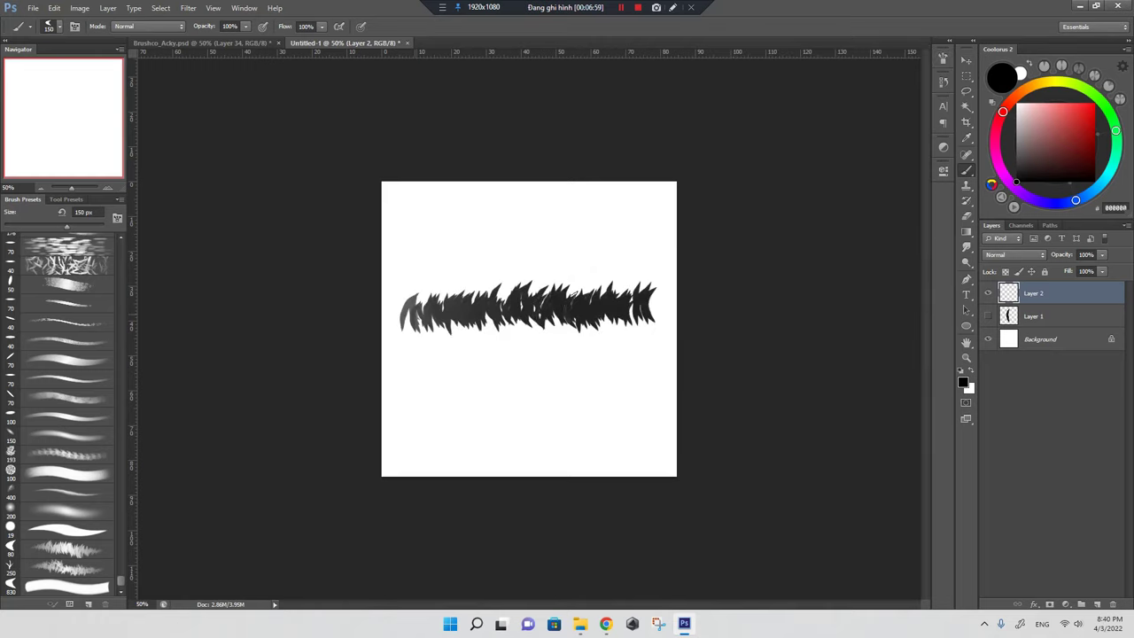
key("Delete")
At 90 px, paint grey grass bands with a whitish bottom row, then return to Brushco_Acky.psd
key("bracketleft")
key("bracketleft")
key("bracketleft")
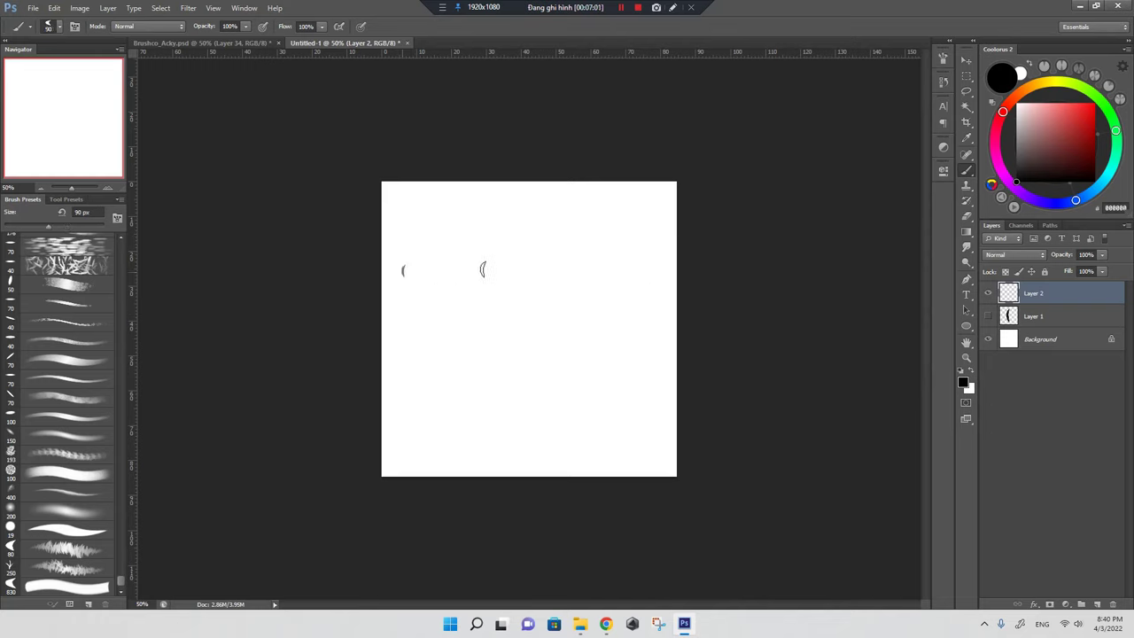
mouse_move(403, 270)
left_mouse_down()
mouse_move(598, 282)
mouse_move(421, 328)
mouse_move(630, 341)
left_mouse_up()
key("Delete")
mouse_move(412, 253)
left_mouse_down()
mouse_move(585, 265)
mouse_move(601, 288)
left_mouse_up()
mouse_move(411, 292)
left_mouse_down()
mouse_move(619, 306)
mouse_move(410, 328)
mouse_move(585, 335)
left_mouse_up()
mouse_move(412, 354)
left_mouse_down()
mouse_move(625, 341)
mouse_move(531, 347)
mouse_move(580, 372)
mouse_move(399, 385)
mouse_move(616, 381)
mouse_move(602, 399)
mouse_move(408, 413)
mouse_move(607, 411)
left_mouse_up()
key("x")
mouse_move(407, 413)
left_mouse_down()
mouse_move(635, 411)
mouse_move(618, 423)
left_mouse_up()
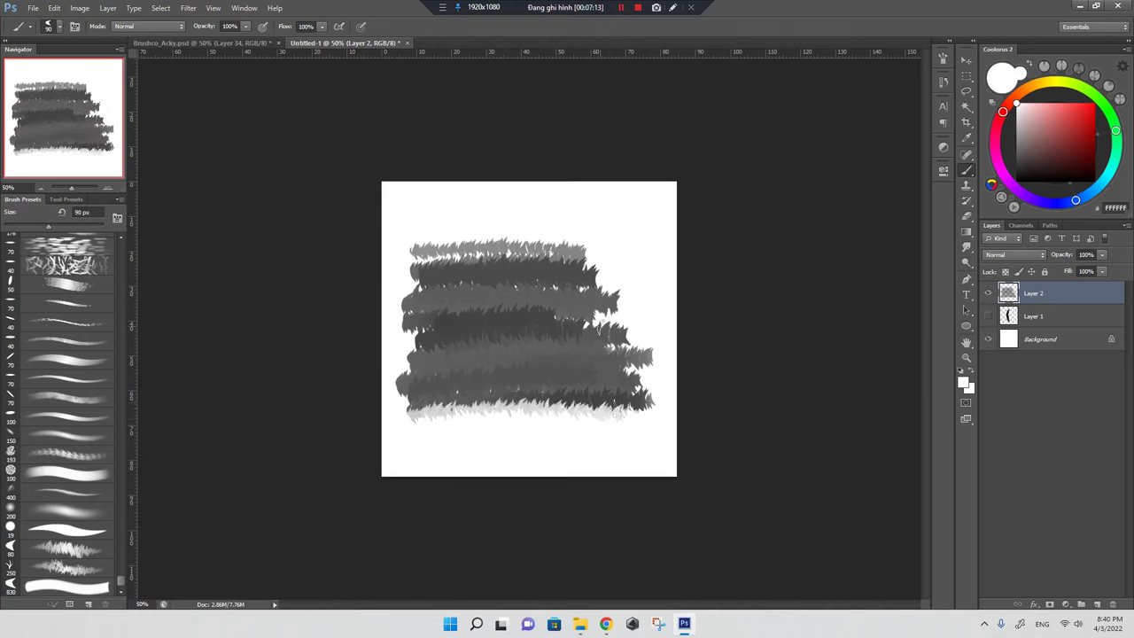
left_click(247, 46)
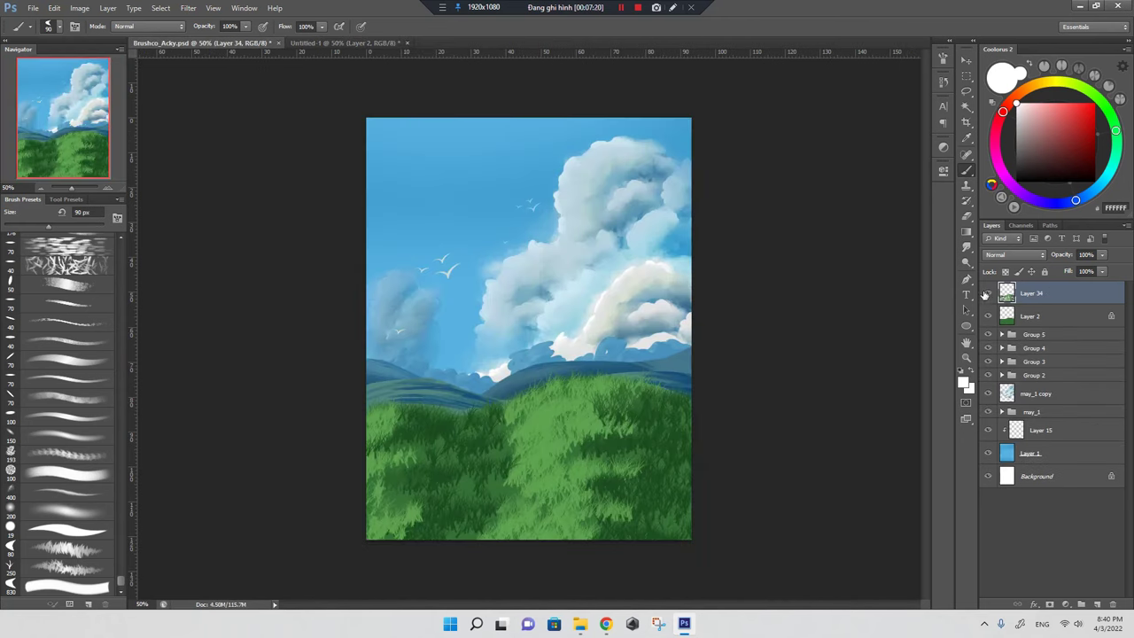
Hide Layer 34, add a new layer, and paint hill-green grass at 60 px along both hill edges
left_click(988, 292)
left_click(1097, 605)
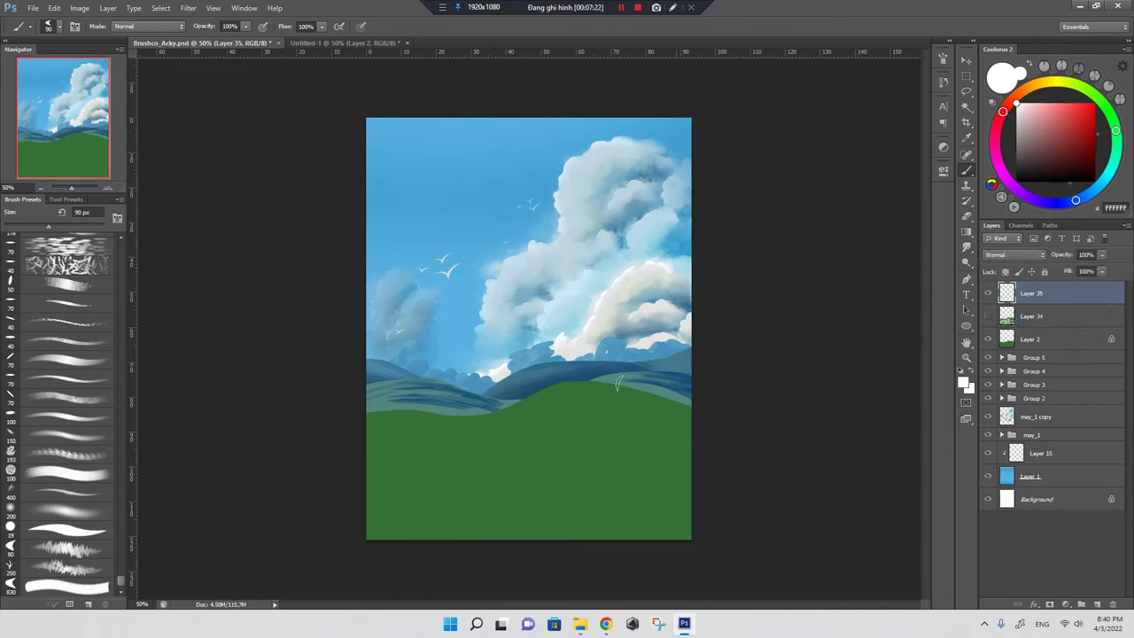
left_click(454, 423, "alt")
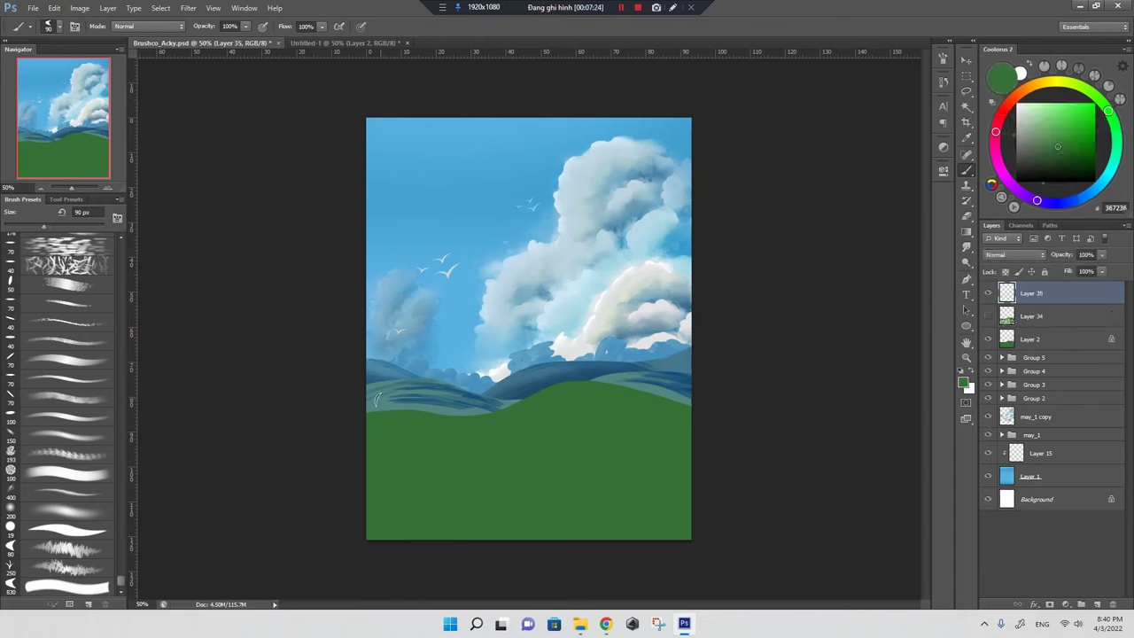
key("bracketleft")
key("bracketleft")
key("bracketleft")
left_click_drag(423, 413, 447, 417)
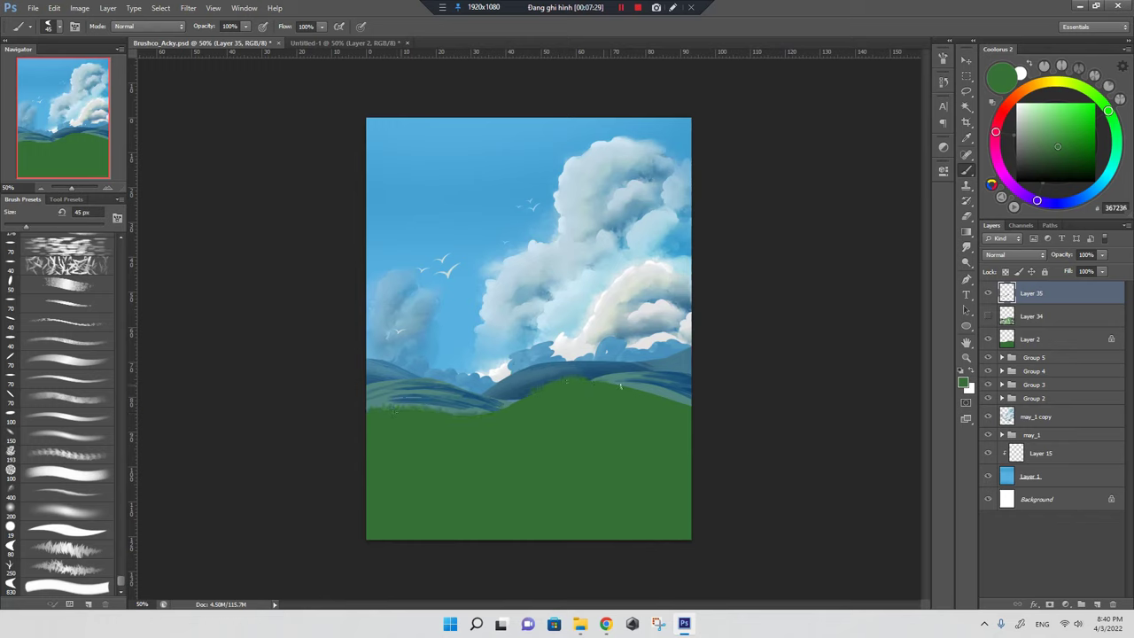
left_click_drag(620, 386, 691, 403)
Paint lighter green grass patches on the left and middle hillside
left_click_drag(1057, 140, 1105, 107)
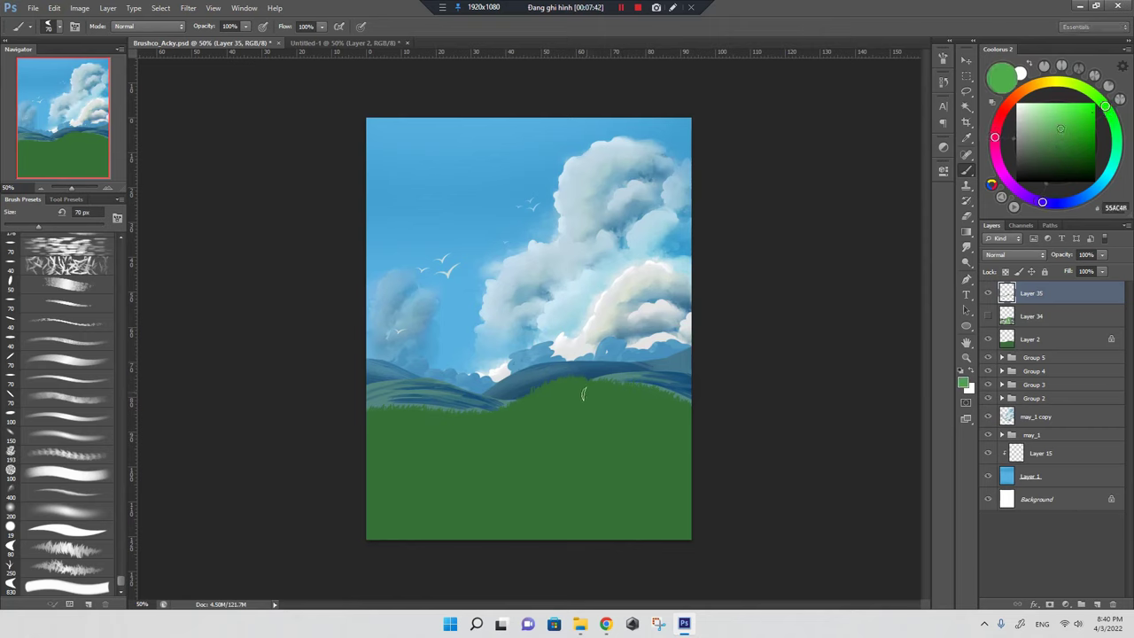
mouse_move(522, 409)
left_mouse_down()
mouse_move(565, 390)
mouse_move(528, 421)
mouse_move(576, 416)
mouse_move(545, 443)
mouse_move(585, 447)
mouse_move(532, 470)
mouse_move(611, 483)
mouse_move(532, 510)
mouse_move(612, 510)
mouse_move(576, 536)
mouse_move(512, 532)
left_mouse_up()
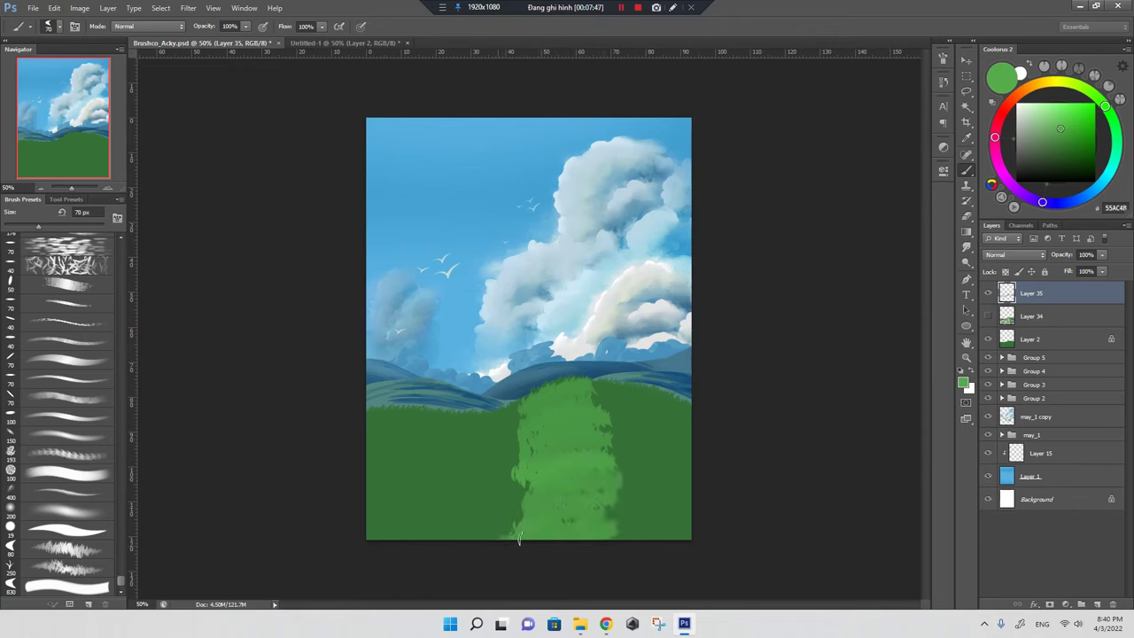
mouse_move(406, 408)
left_mouse_down()
mouse_move(342, 470)
mouse_move(399, 466)
mouse_move(357, 507)
mouse_move(389, 536)
left_mouse_up()
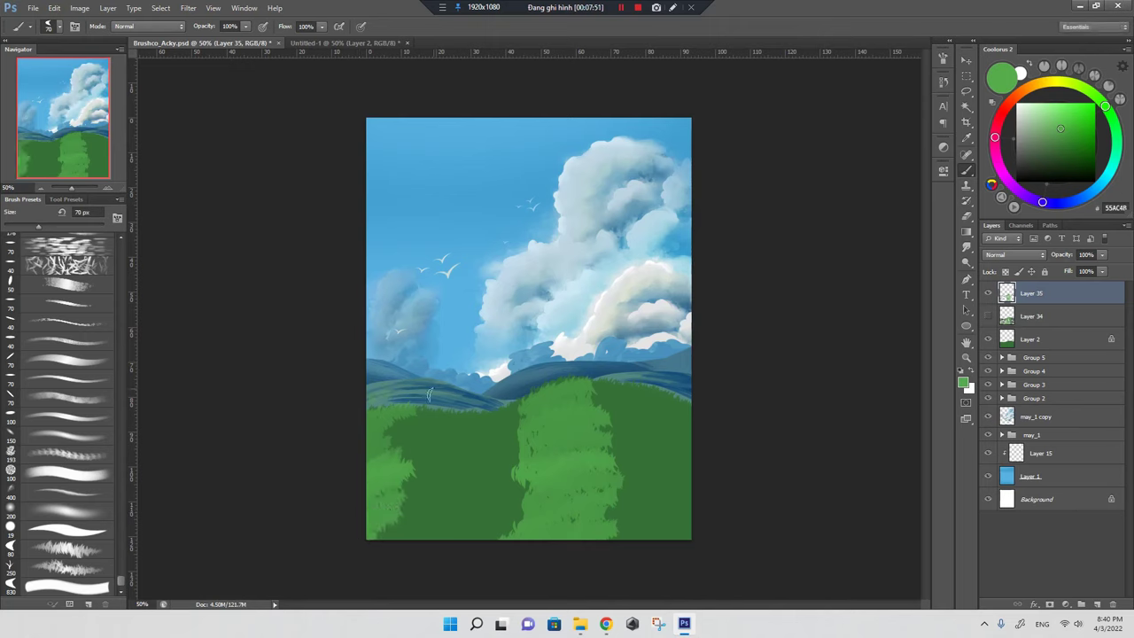
left_click_drag(370, 408, 369, 426)
key("ctrl+z")
left_click_drag(395, 423, 389, 443)
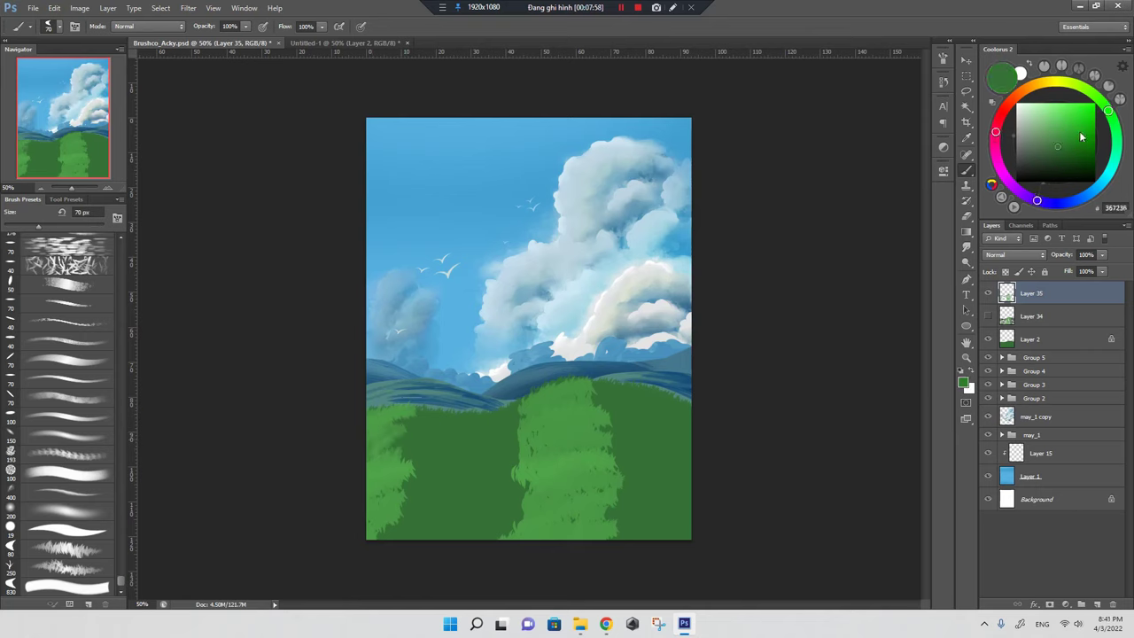
Switch to dark green and darken the upper grass on the right and left
left_click(1067, 156)
left_click(1114, 119)
left_click_drag(627, 387, 700, 406)
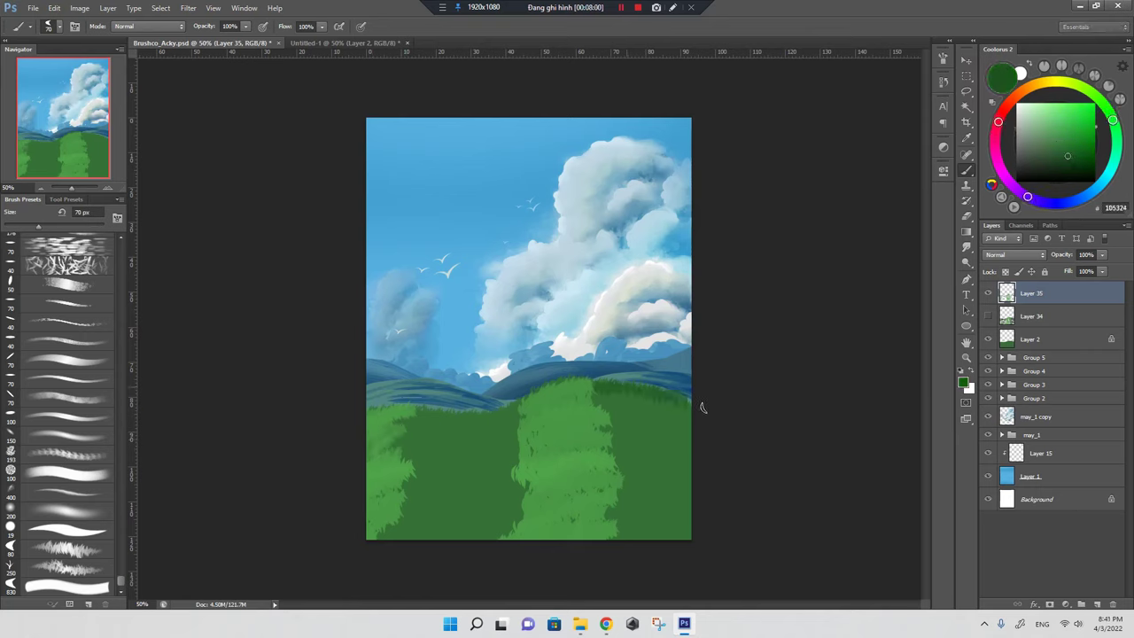
left_click_drag(580, 395, 687, 426)
mouse_move(598, 412)
left_mouse_down()
mouse_move(673, 431)
mouse_move(611, 441)
mouse_move(678, 461)
mouse_move(620, 486)
mouse_move(653, 498)
mouse_move(615, 514)
mouse_move(678, 537)
mouse_move(611, 539)
left_mouse_up()
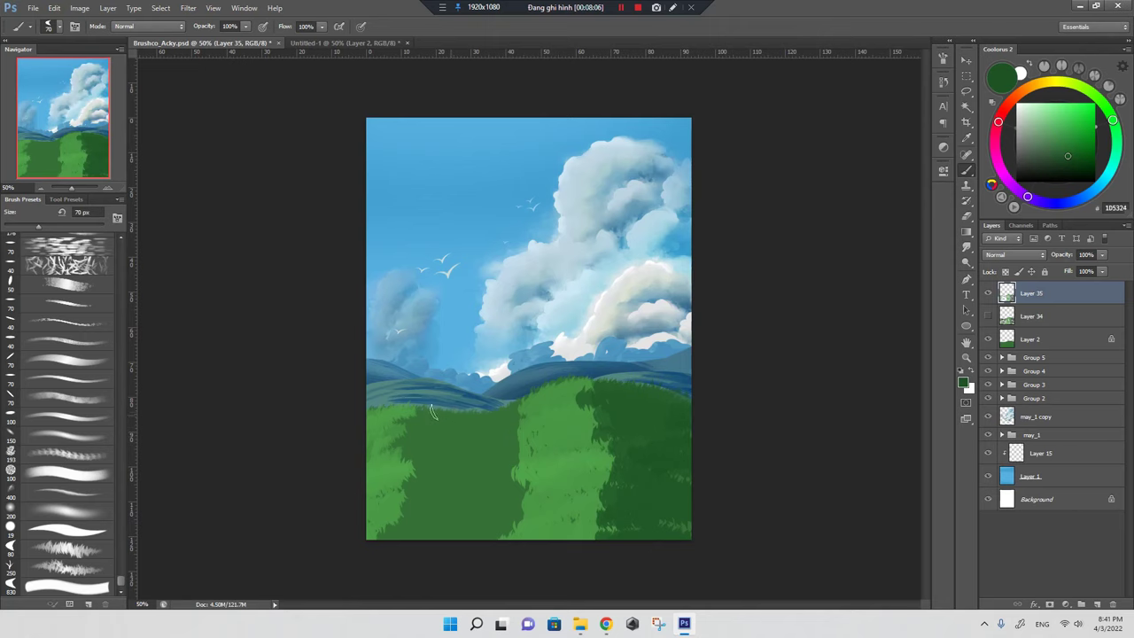
mouse_move(434, 412)
left_mouse_down()
mouse_move(459, 433)
mouse_move(416, 474)
mouse_move(456, 500)
mouse_move(407, 523)
mouse_move(476, 537)
mouse_move(462, 486)
mouse_move(488, 523)
mouse_move(455, 433)
mouse_move(511, 435)
left_mouse_up()
Sample greens from the meadow and paint dark grass strokes on the lower-left and lower-right
left_click(511, 435, "alt")
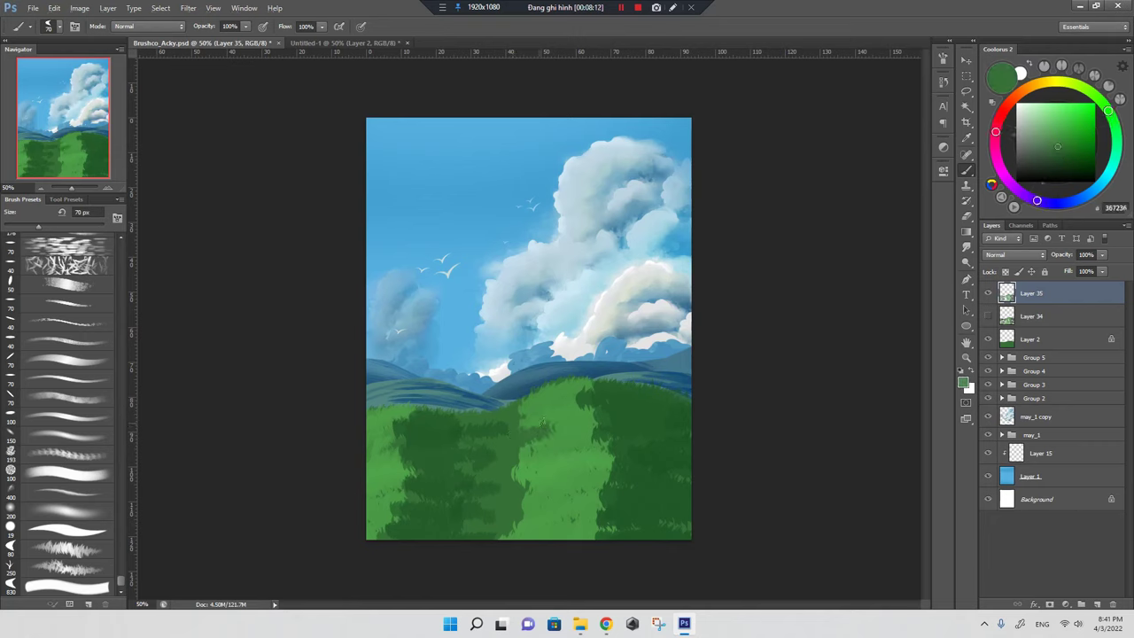
left_click(514, 440, "alt")
left_click(514, 441, "alt")
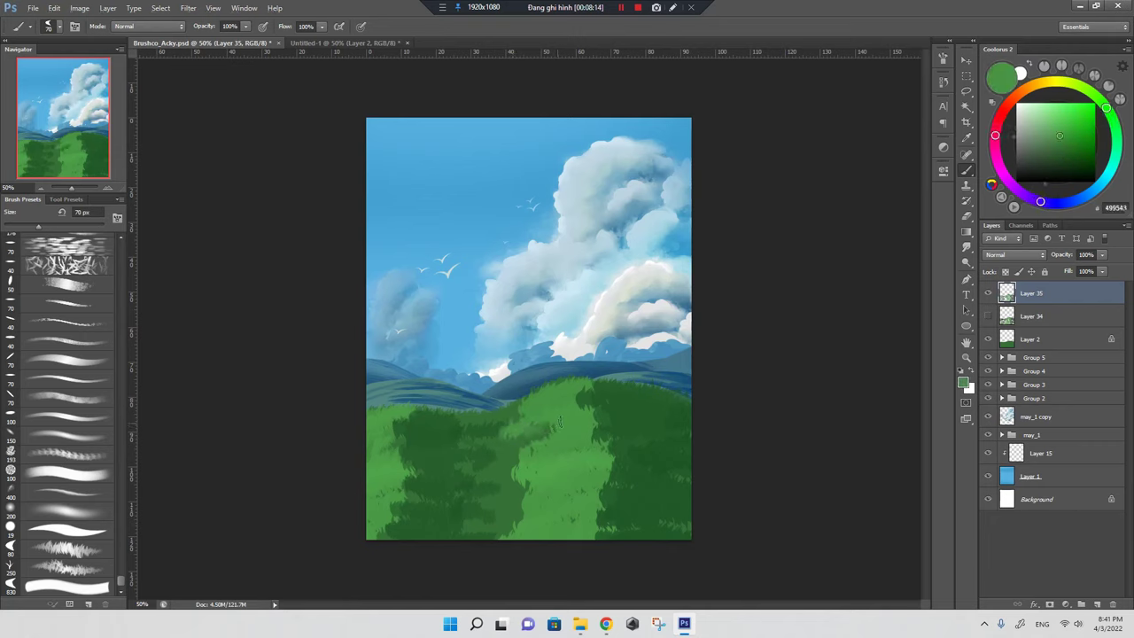
left_click(532, 407, "alt")
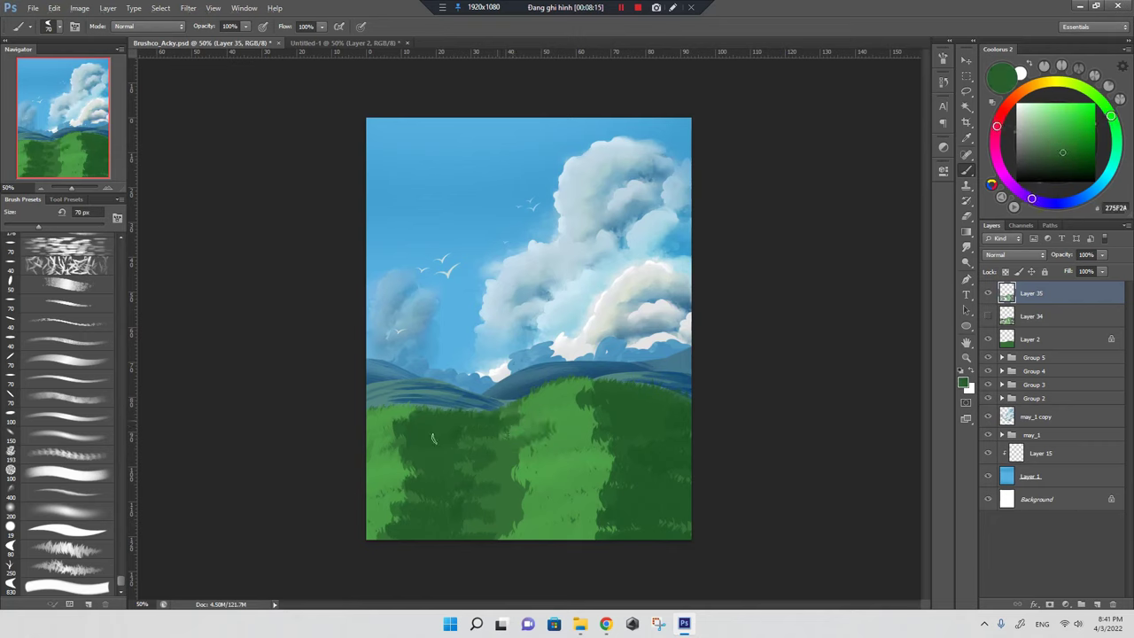
left_click(471, 453, "alt")
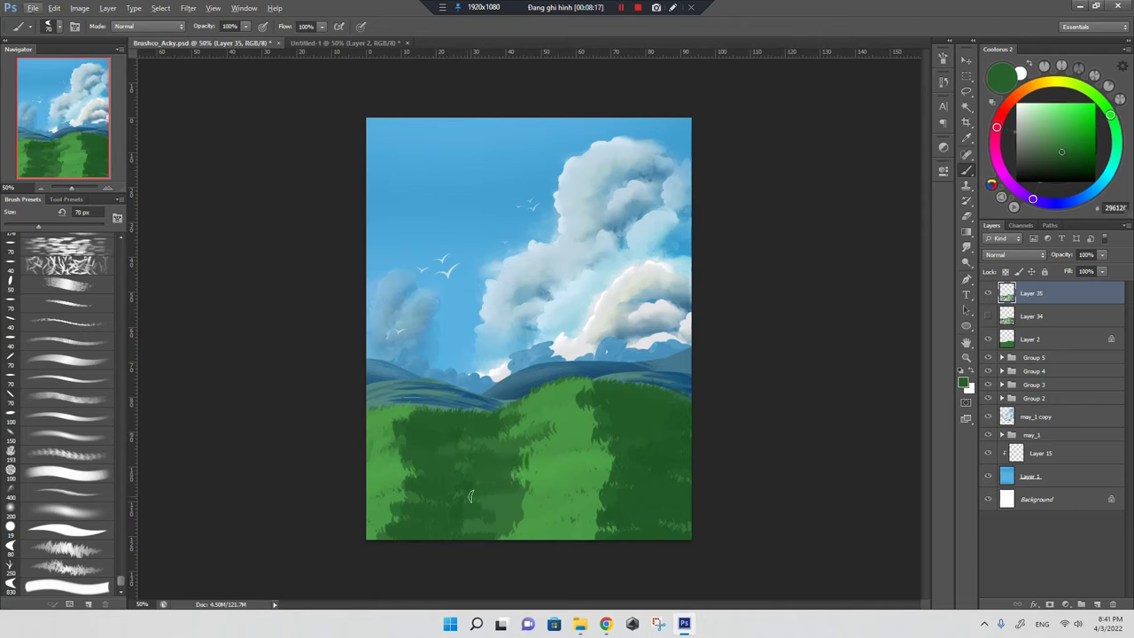
left_click_drag(471, 453, 531, 527)
left_click(499, 523, "alt")
left_click(496, 522, "alt")
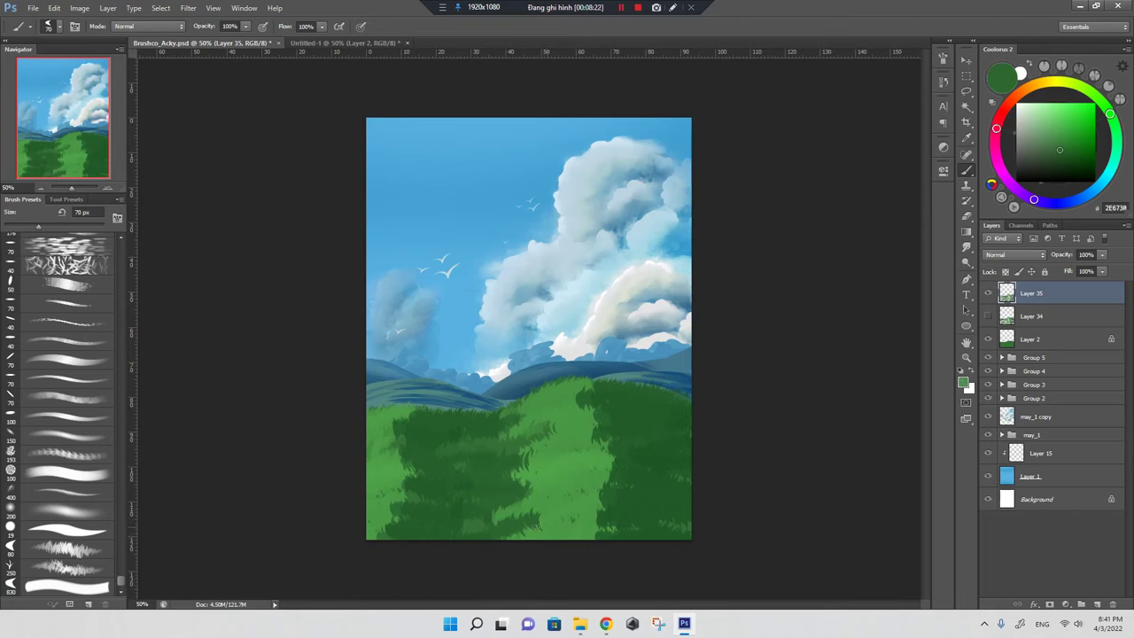
left_click(621, 511, "alt")
left_click(602, 506, "alt")
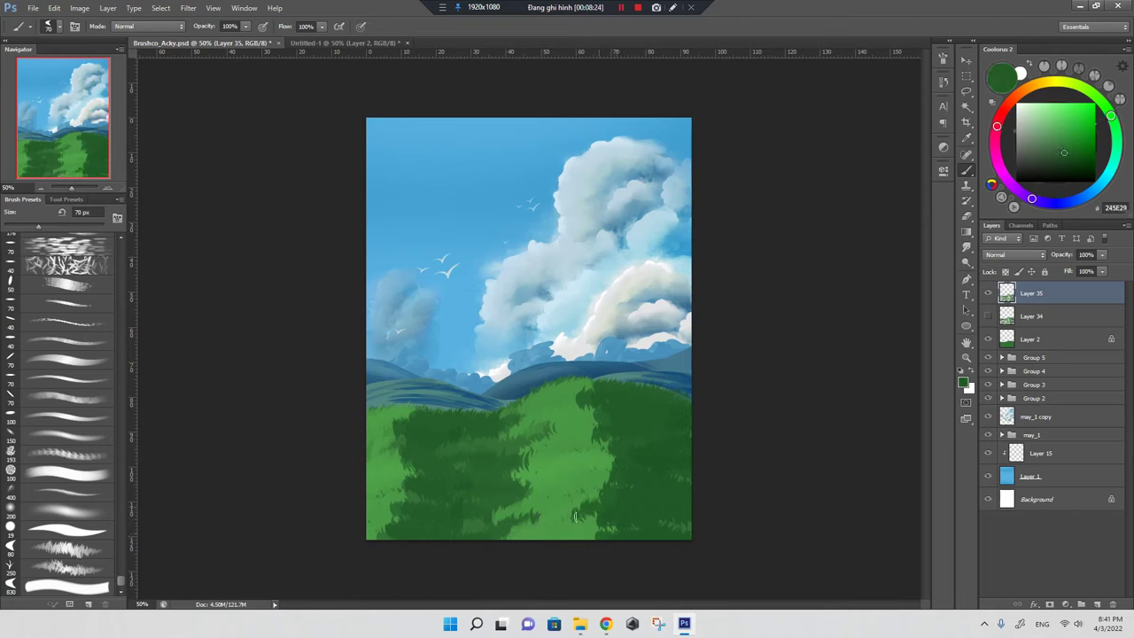
left_click(576, 519, "alt")
mouse_move(596, 514)
left_mouse_down()
mouse_move(638, 531)
mouse_move(601, 494)
left_mouse_up()
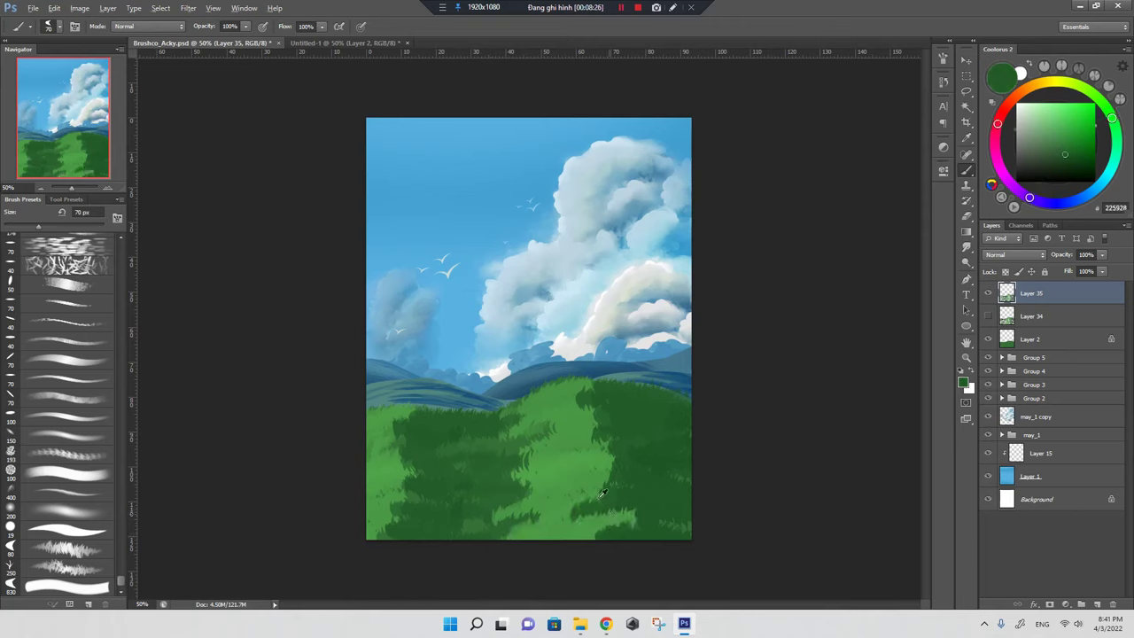
Eyedrop assorted light and dark greens across the meadow to compare shades
left_click(603, 492, "alt")
left_click(620, 487, "alt")
left_click(574, 501, "alt")
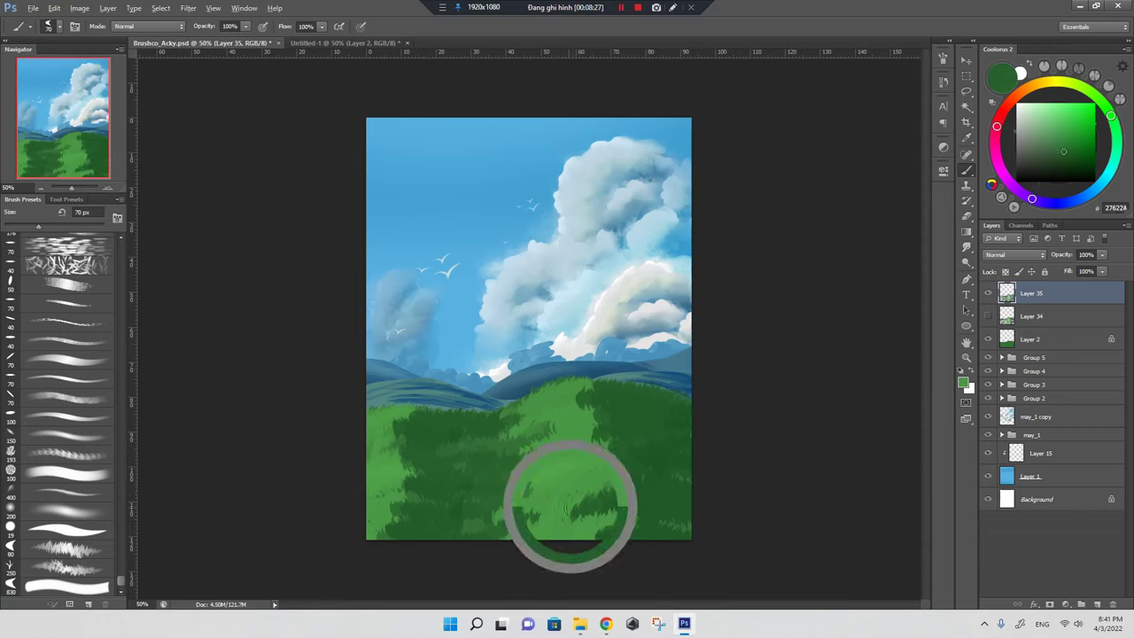
left_click(590, 434, "alt")
left_click(600, 426, "alt")
left_click(606, 429, "alt")
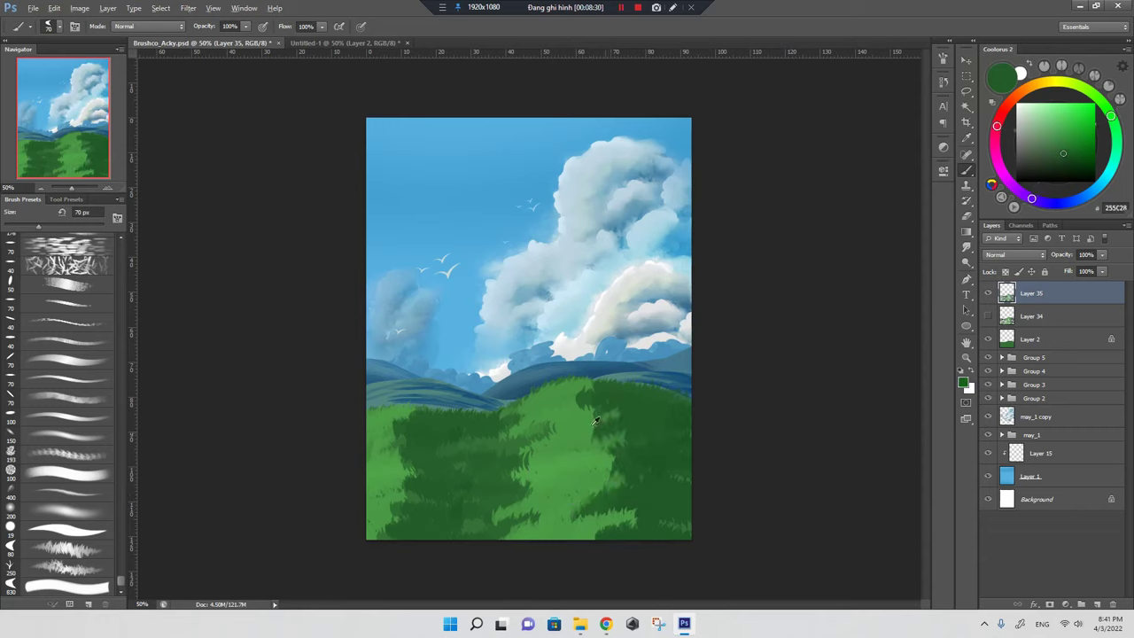
left_click(618, 390, "alt")
left_click(563, 400, "alt")
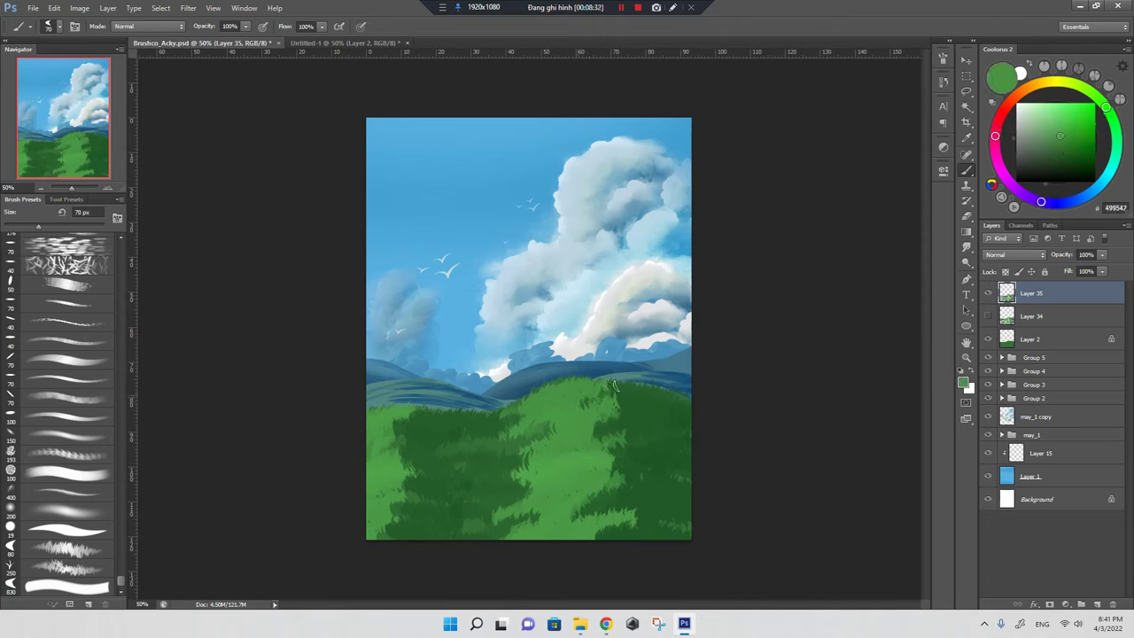
left_click(610, 398, "alt")
left_click(409, 459, "alt")
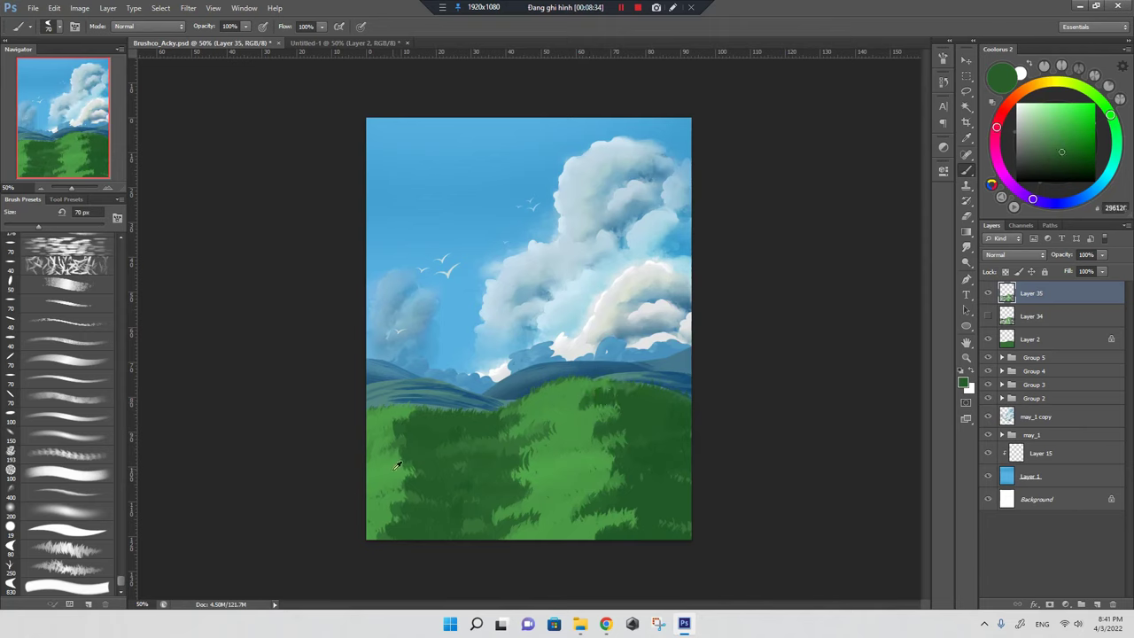
left_click(416, 470, "alt")
left_click(421, 441, "alt")
left_click(387, 426, "alt")
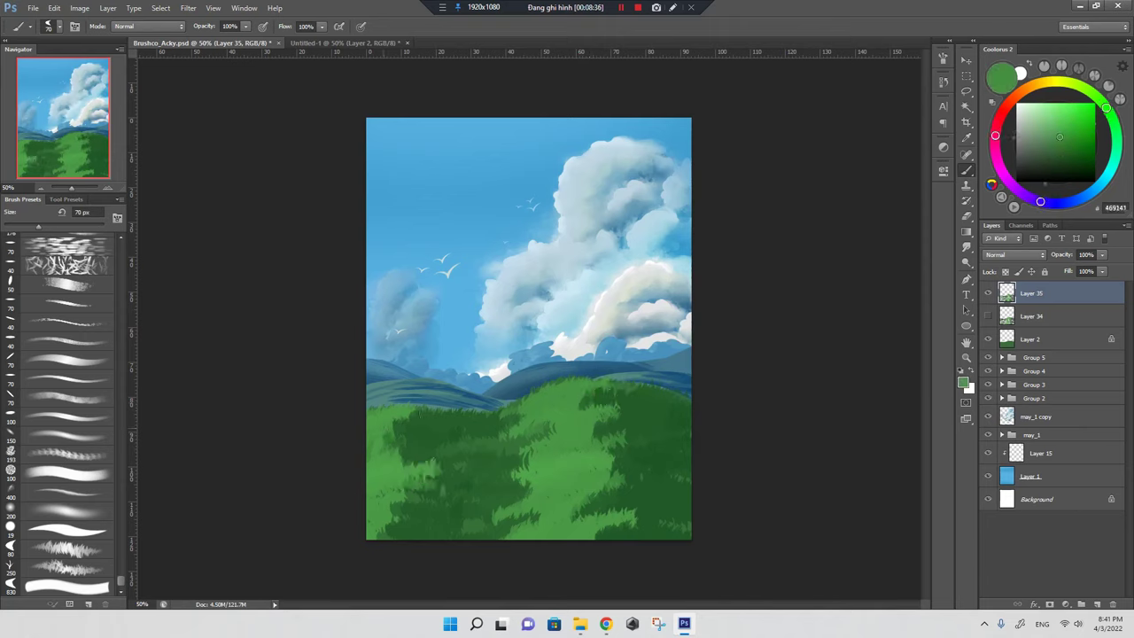
left_click(439, 435, "alt")
left_click(405, 418, "alt")
left_click(445, 426, "alt")
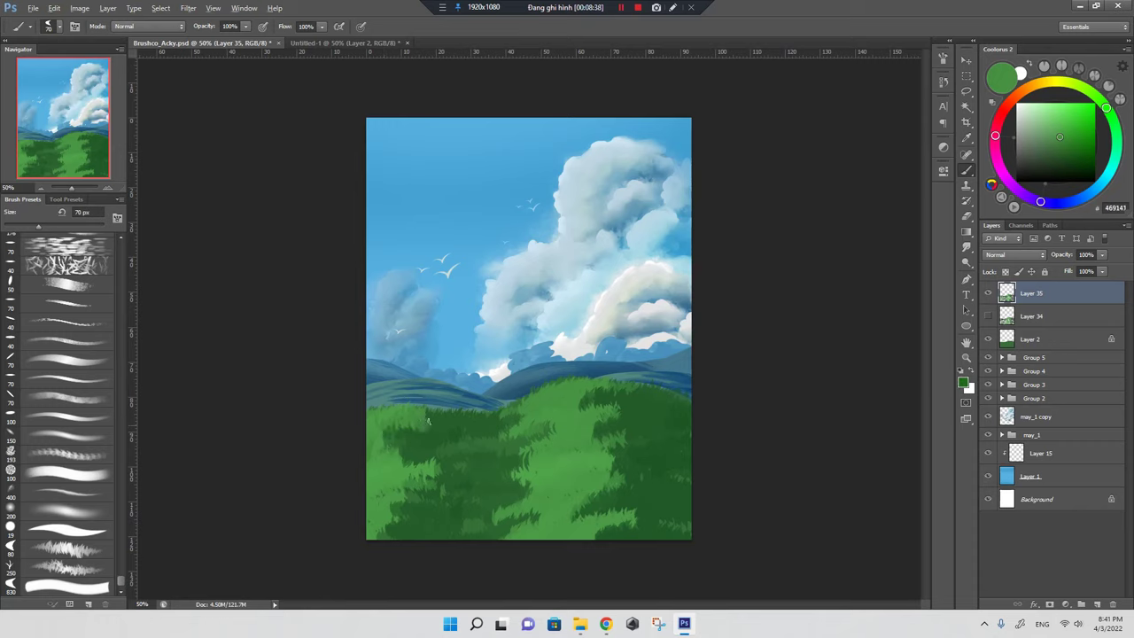
left_click(428, 422, "alt")
left_click(397, 452, "alt")
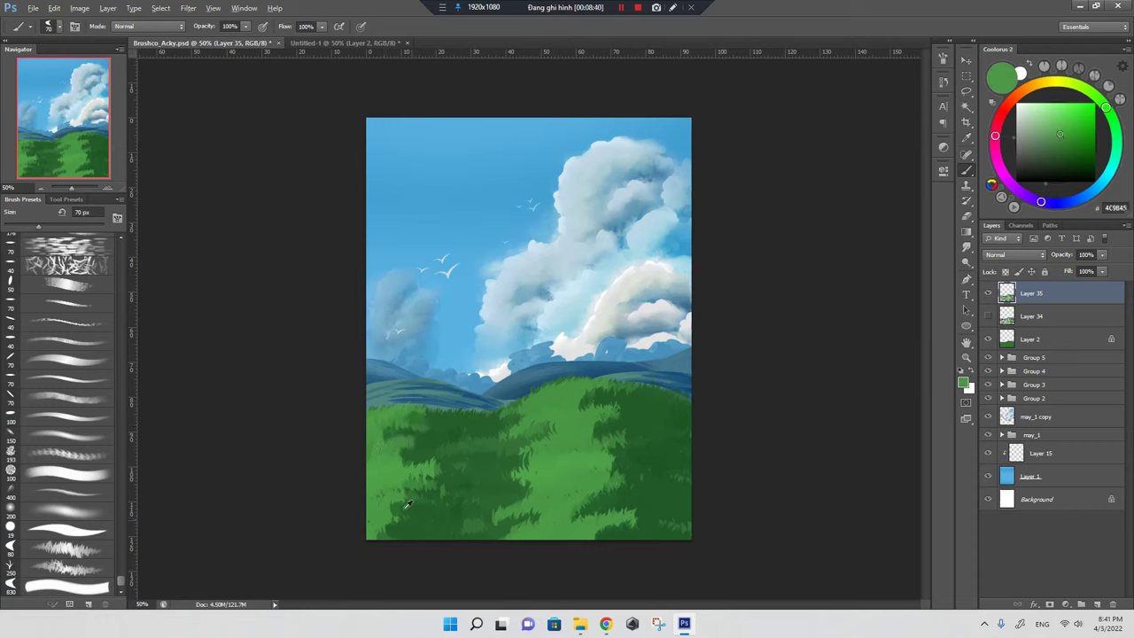
Zoom back to 50% and pick a bright light green (89D84F) for the grass brush
key("z")
left_click(580, 463, "alt")
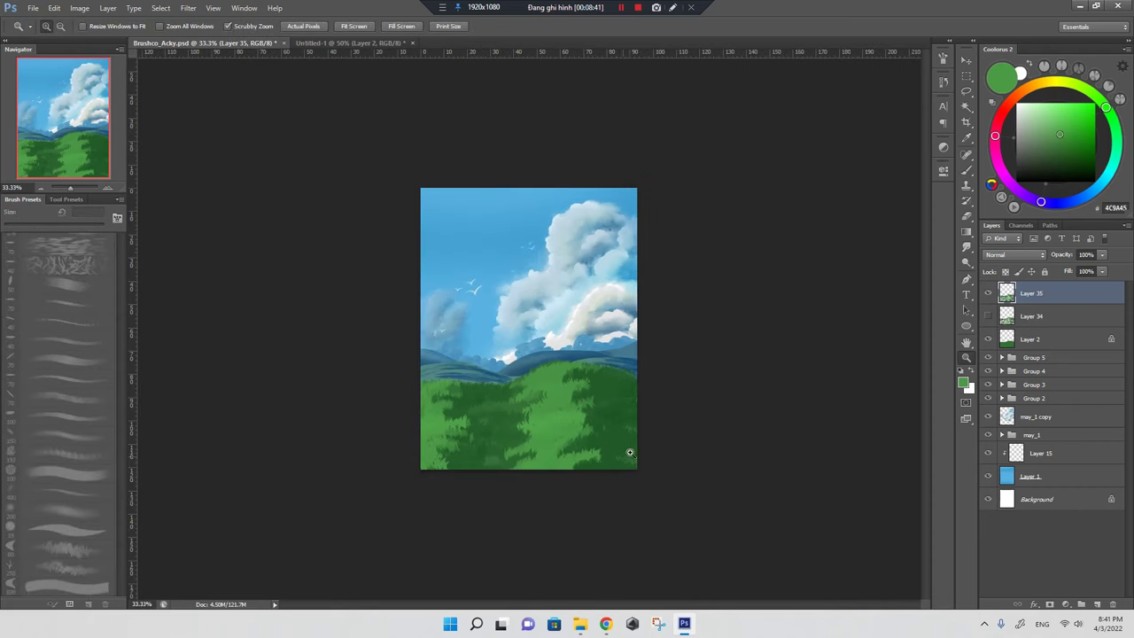
left_click(559, 439)
key("b")
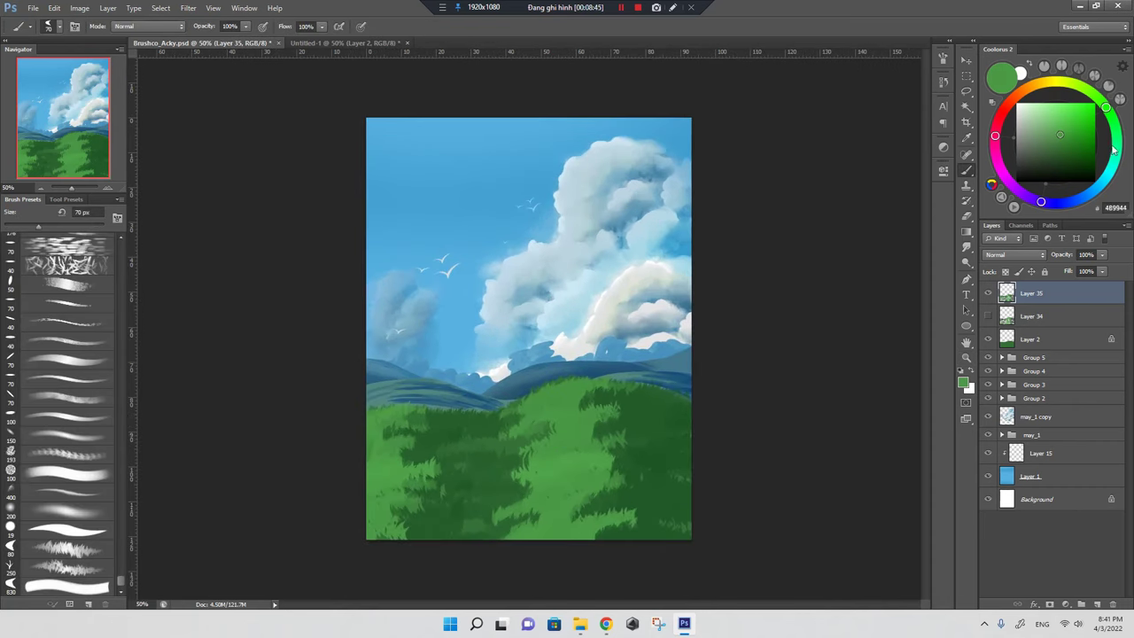
left_click_drag(1106, 108, 1090, 91)
left_click(1065, 117)
Paint light-green grass highlights down the middle of the hill
mouse_move(526, 418)
left_mouse_down()
mouse_move(532, 395)
mouse_move(572, 385)
mouse_move(536, 414)
mouse_move(593, 379)
left_mouse_up()
mouse_move(544, 459)
left_mouse_down()
mouse_move(590, 443)
mouse_move(588, 419)
left_mouse_up()
mouse_move(541, 480)
left_mouse_down()
mouse_move(560, 451)
mouse_move(585, 470)
left_mouse_up()
left_click_drag(541, 507, 594, 475)
left_click_drag(556, 536, 586, 530)
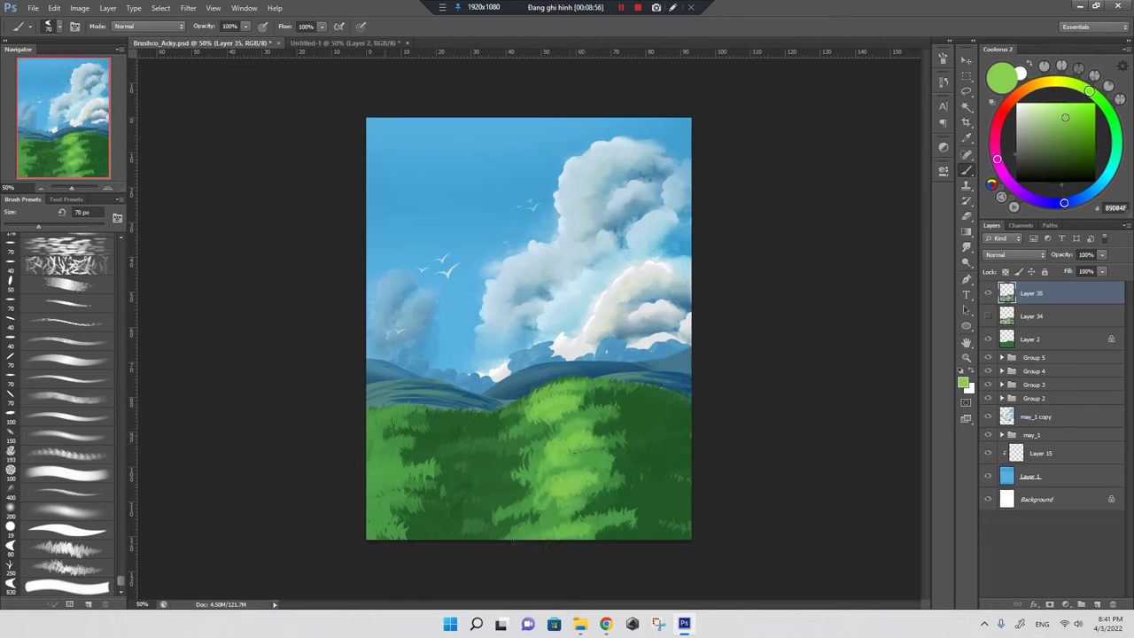
Add light-green grass highlights along the hill's left edge and lower-left
left_click_drag(371, 426, 399, 409)
mouse_move(367, 445)
left_mouse_down()
mouse_move(381, 418)
mouse_move(390, 427)
left_mouse_up()
mouse_move(367, 470)
left_mouse_down()
mouse_move(388, 448)
mouse_move(392, 460)
left_mouse_up()
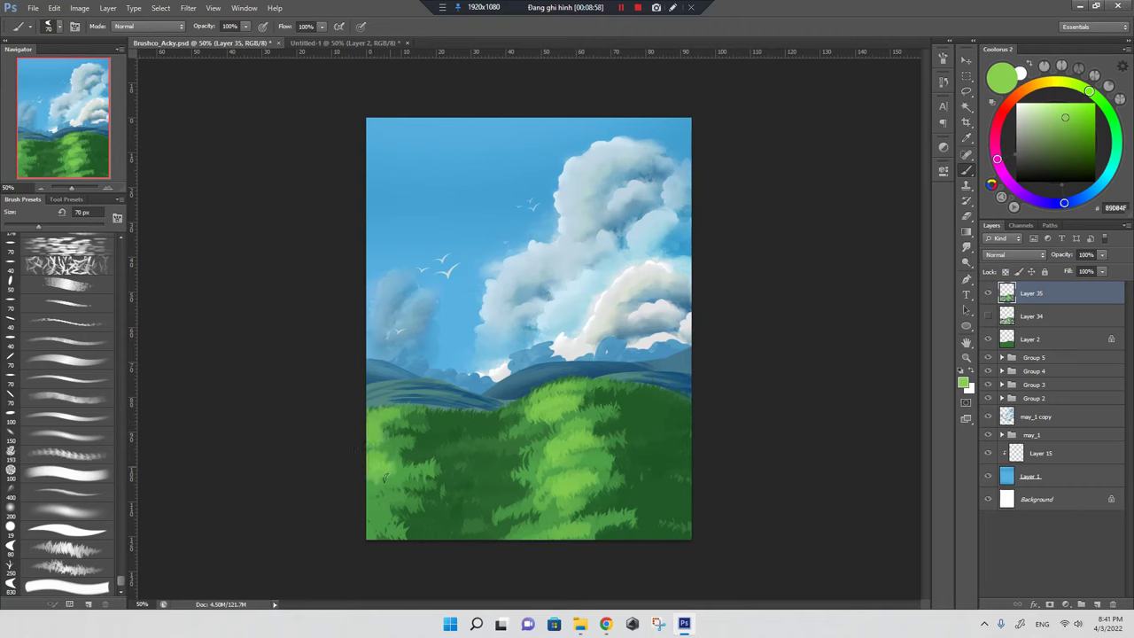
left_click_drag(365, 537, 400, 445)
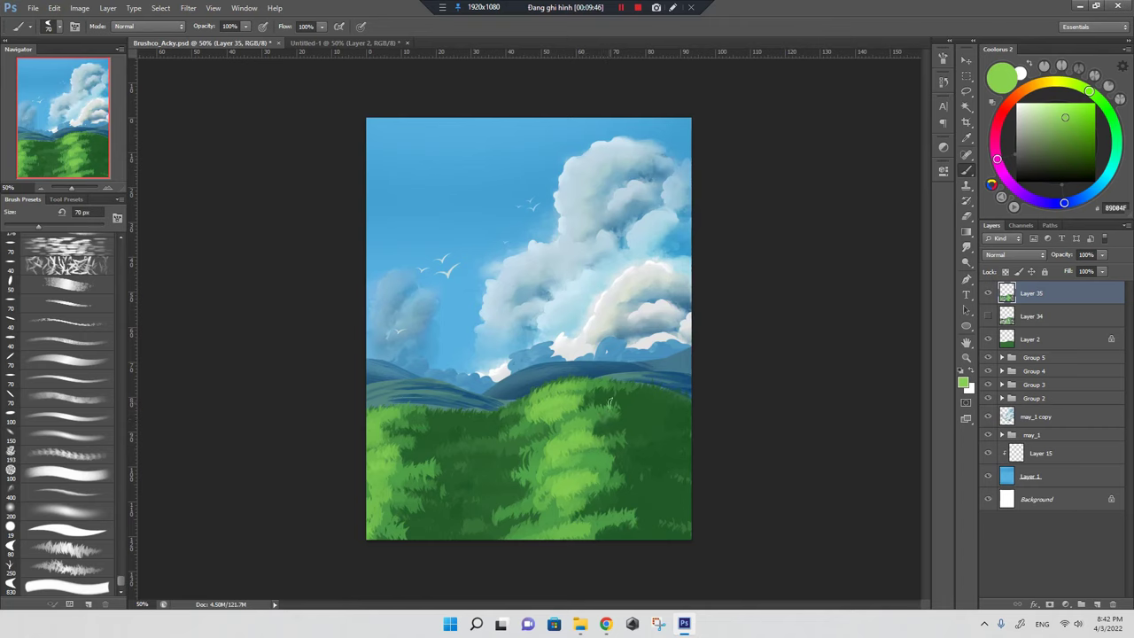
Add a new empty layer and test the brush on the sky, undoing the stroke
left_click(1097, 606)
right_click(497, 238)
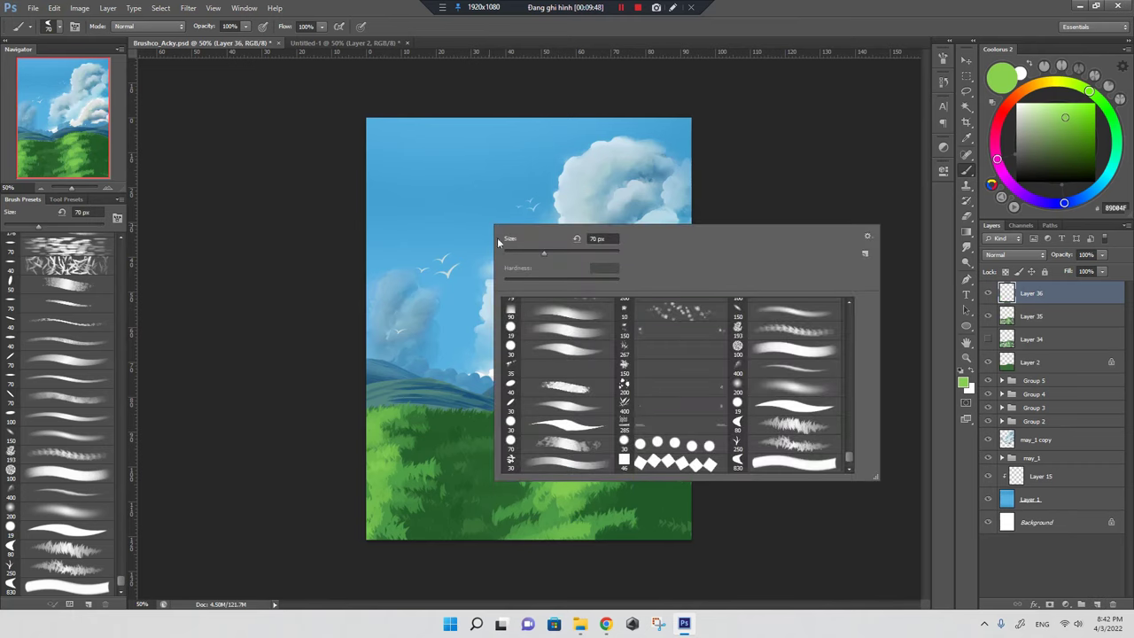
left_click(851, 462)
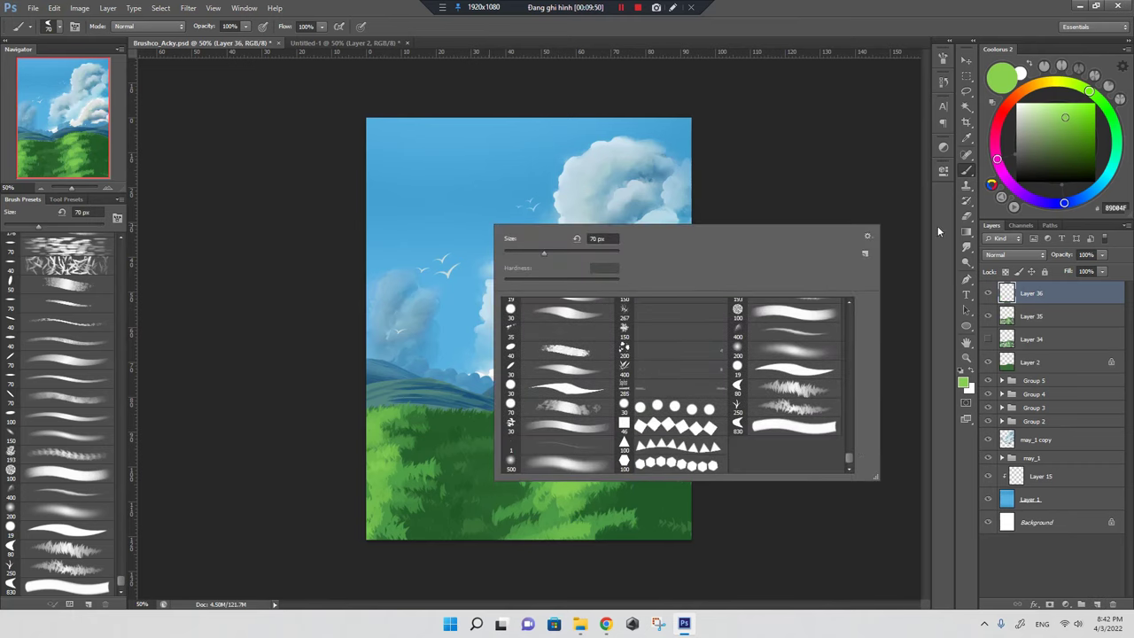
key("Escape")
left_click_drag(452, 177, 532, 235)
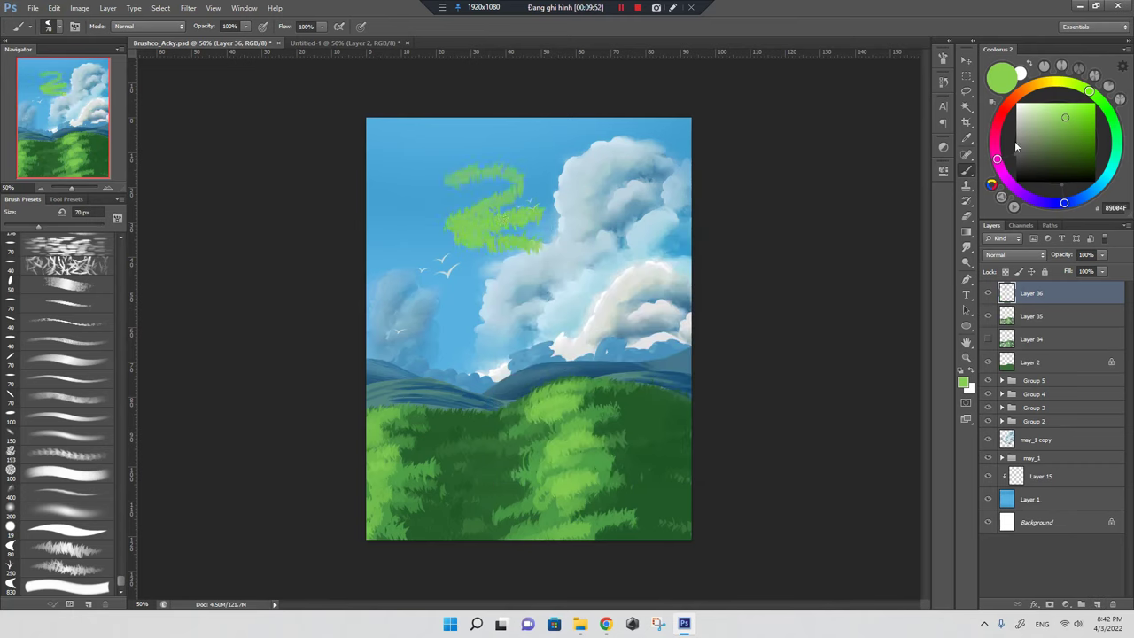
key("ctrl+z")
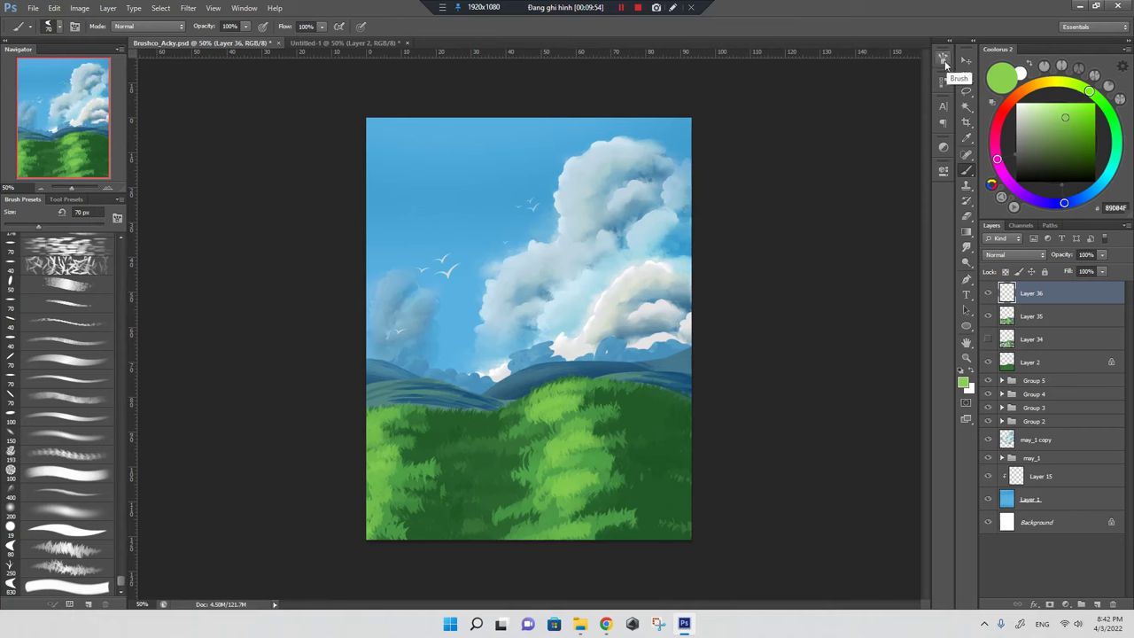
Save the current brush settings as a new brush preset
left_click(943, 78)
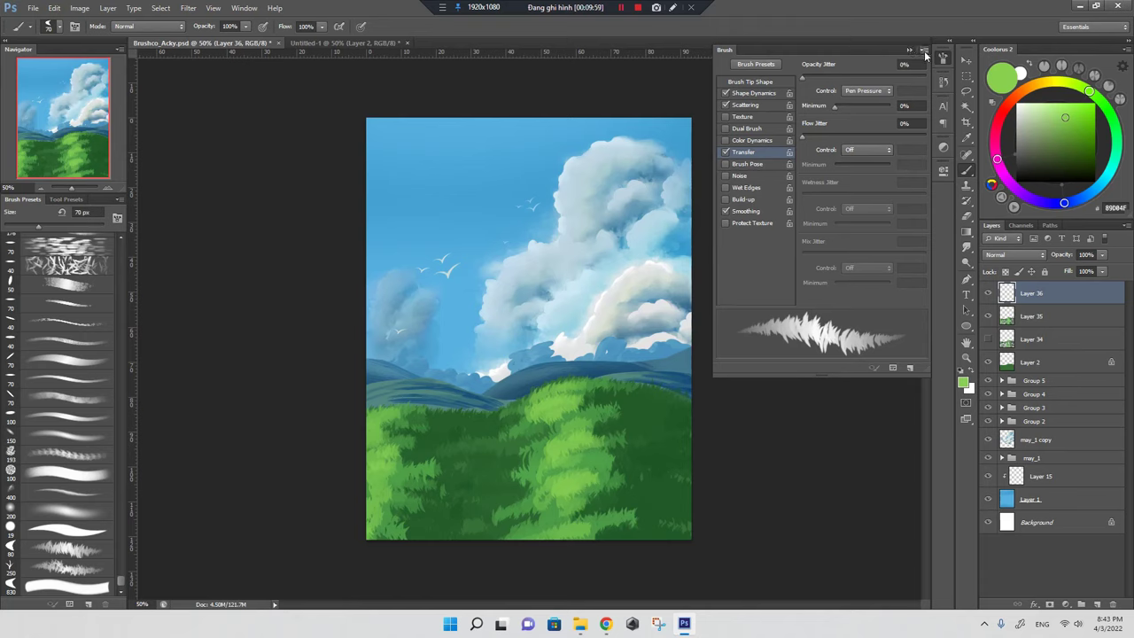
left_click(923, 51)
left_click(966, 54)
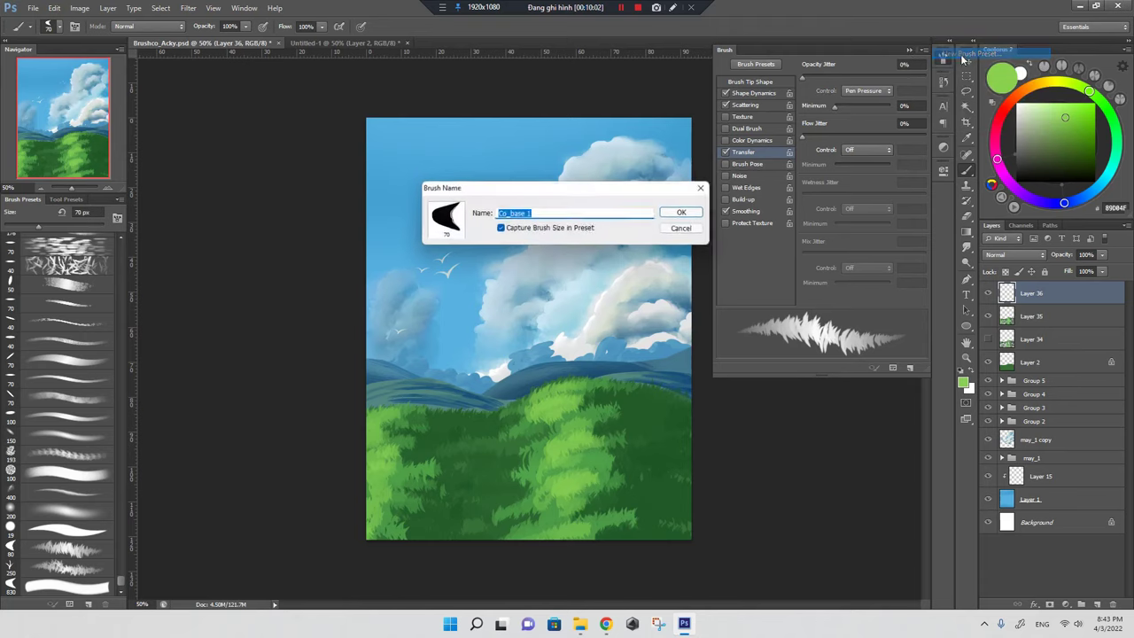
key("End")
key("BackSpace")
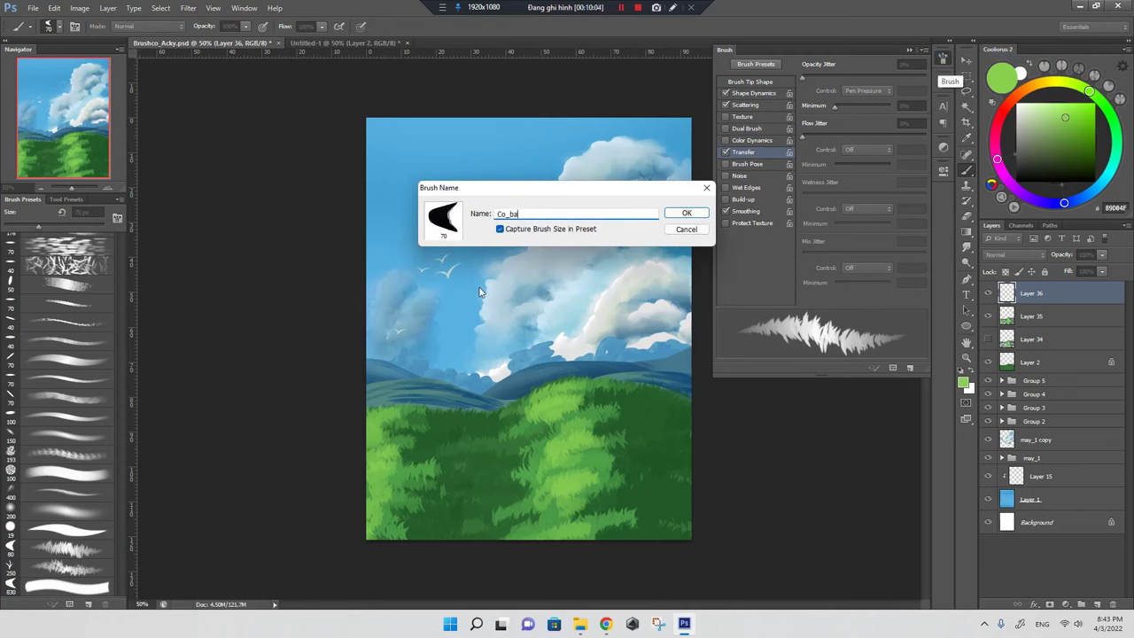
key("Return")
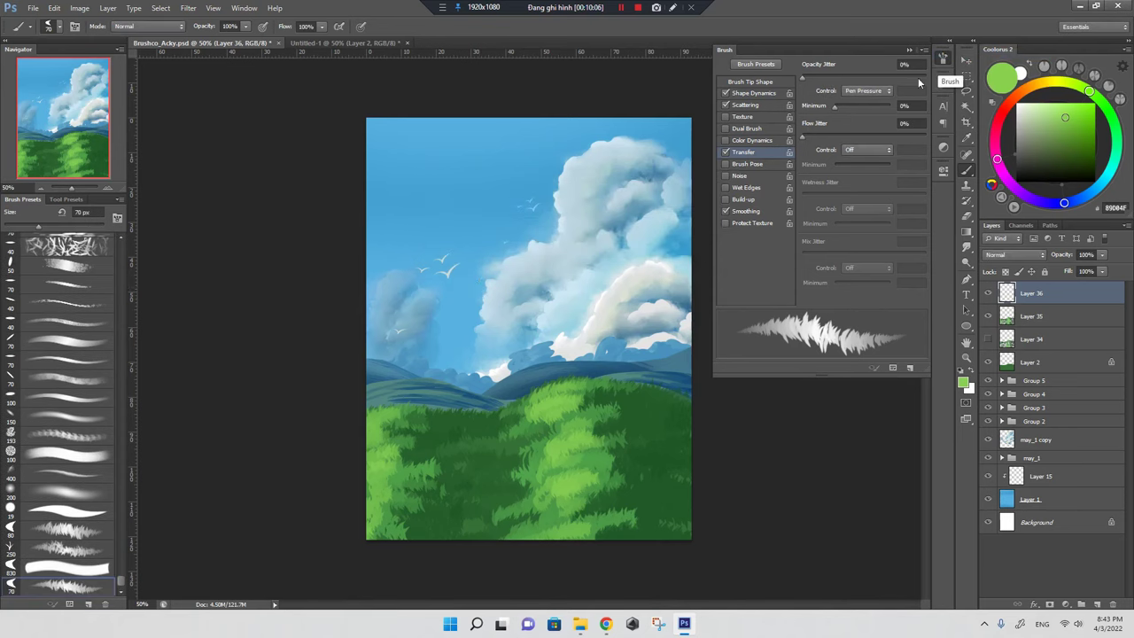
Try other presets, including the 830 px stroke brush, on the sky and undo each test
right_click(535, 234)
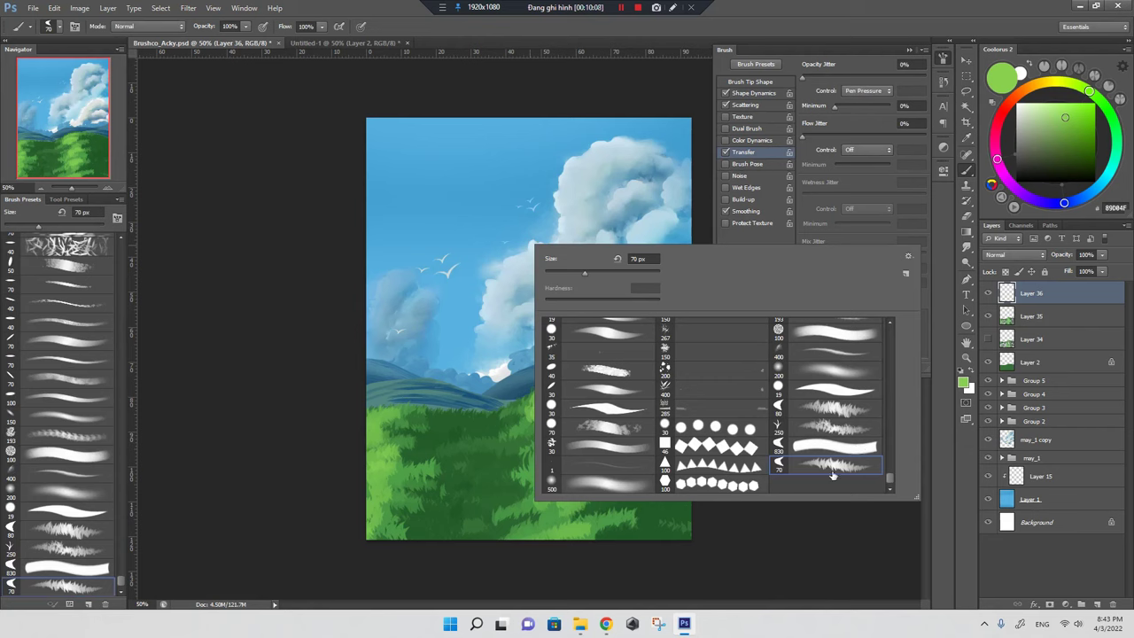
mouse_move(456, 184)
left_mouse_down()
mouse_move(435, 214)
mouse_move(496, 239)
left_mouse_up()
key("ctrl+z")
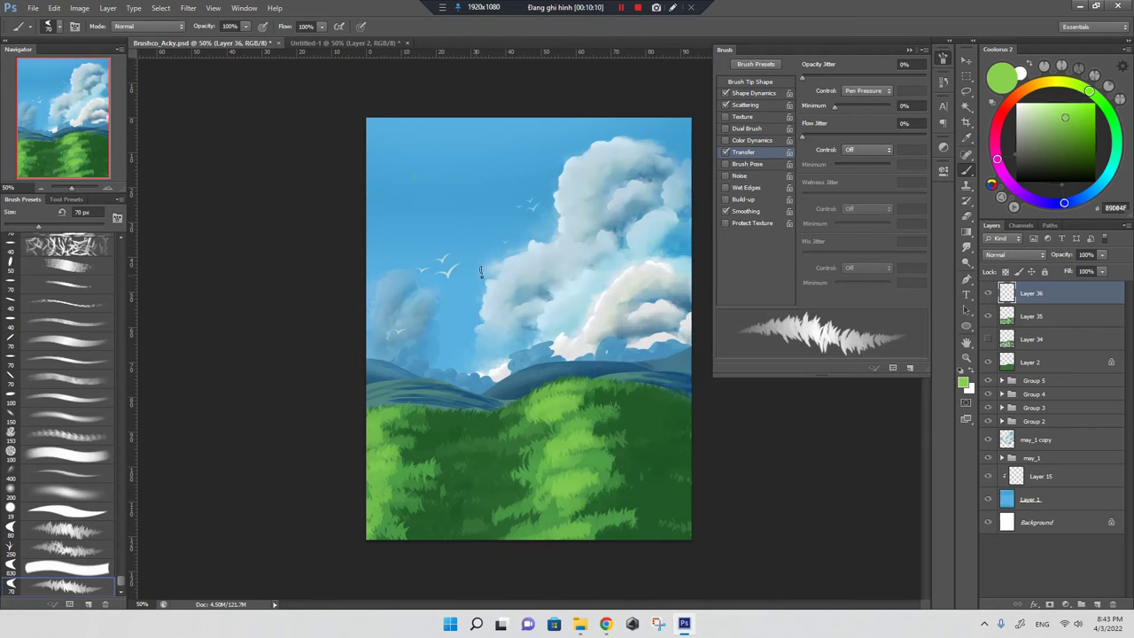
right_click(483, 275)
left_click(780, 478)
left_click_drag(426, 169, 595, 311)
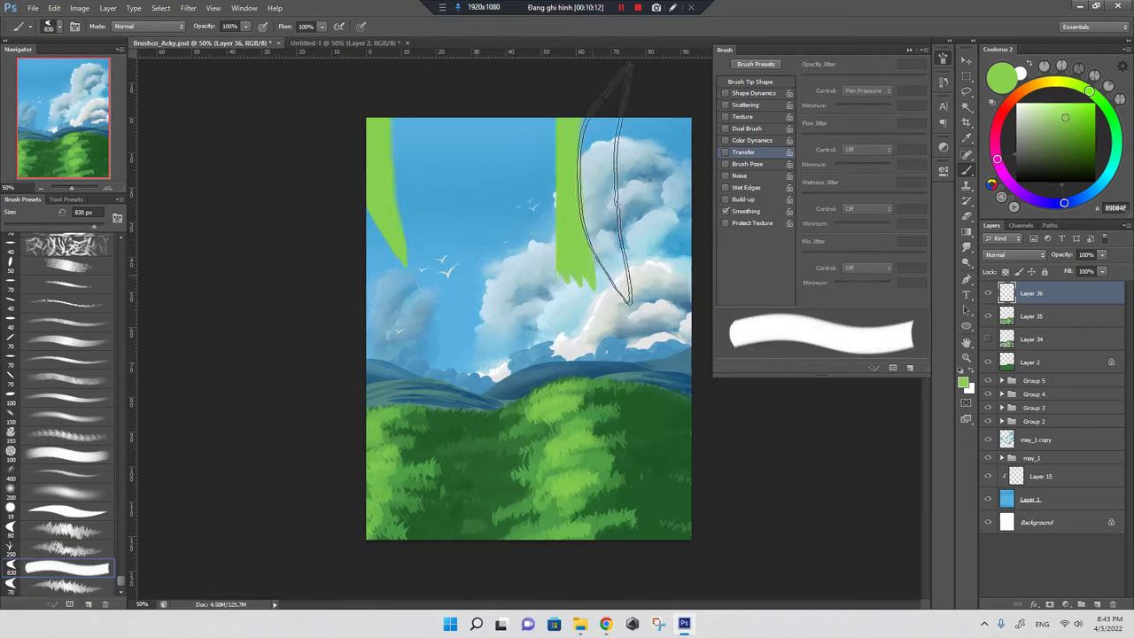
key("ctrl+z")
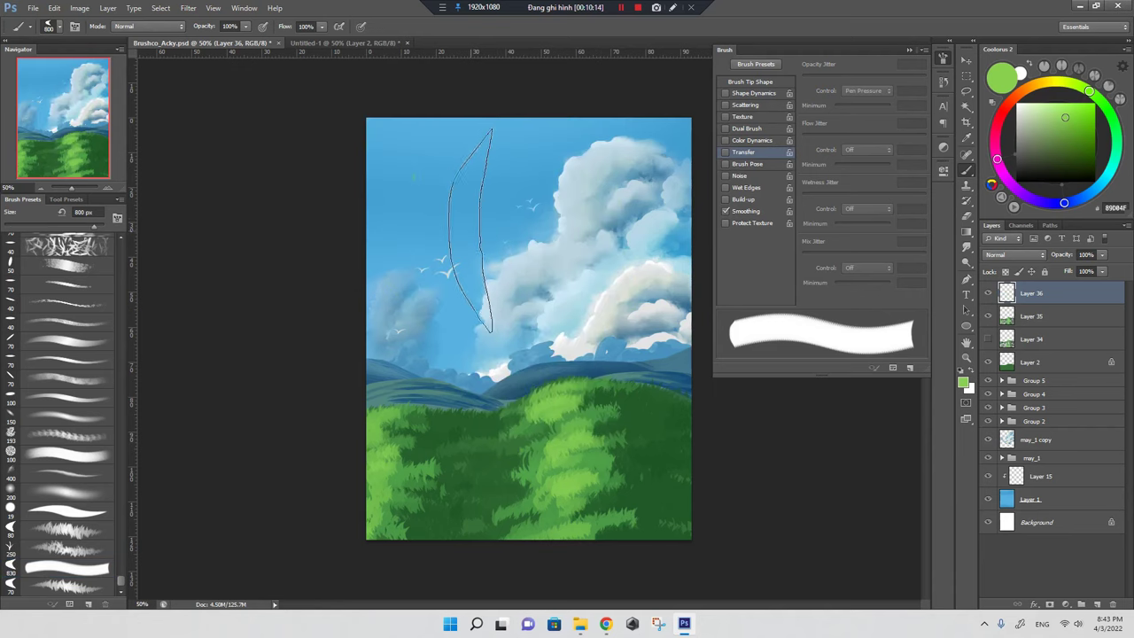
key("bracketleft")
key("bracketleft")
key("bracketleft")
left_click_drag(417, 244, 507, 259)
key("ctrl+z")
Test the bottom scatter brush preset, then delete it
left_click(67, 585)
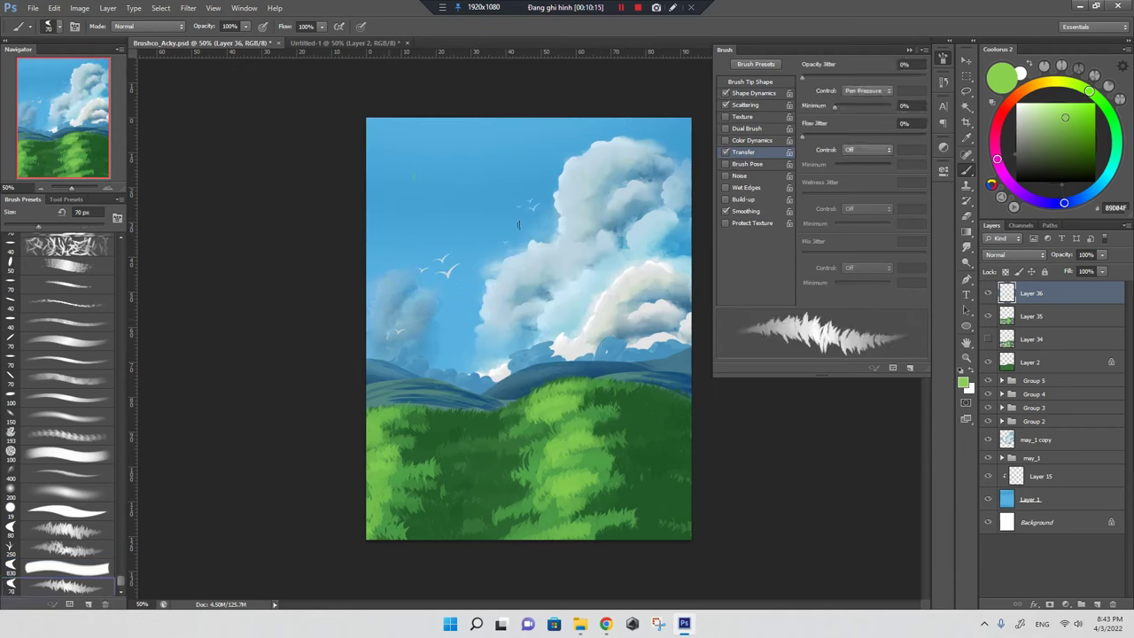
left_click_drag(531, 207, 521, 331)
key("ctrl+z")
right_click(60, 567)
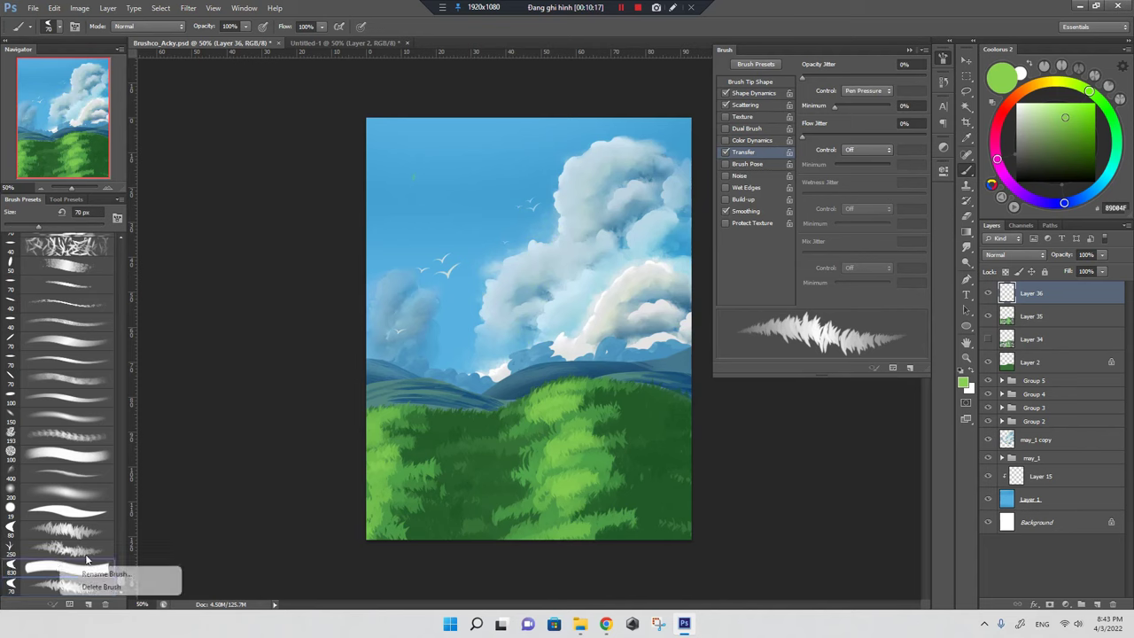
left_click(100, 587)
left_click(516, 230)
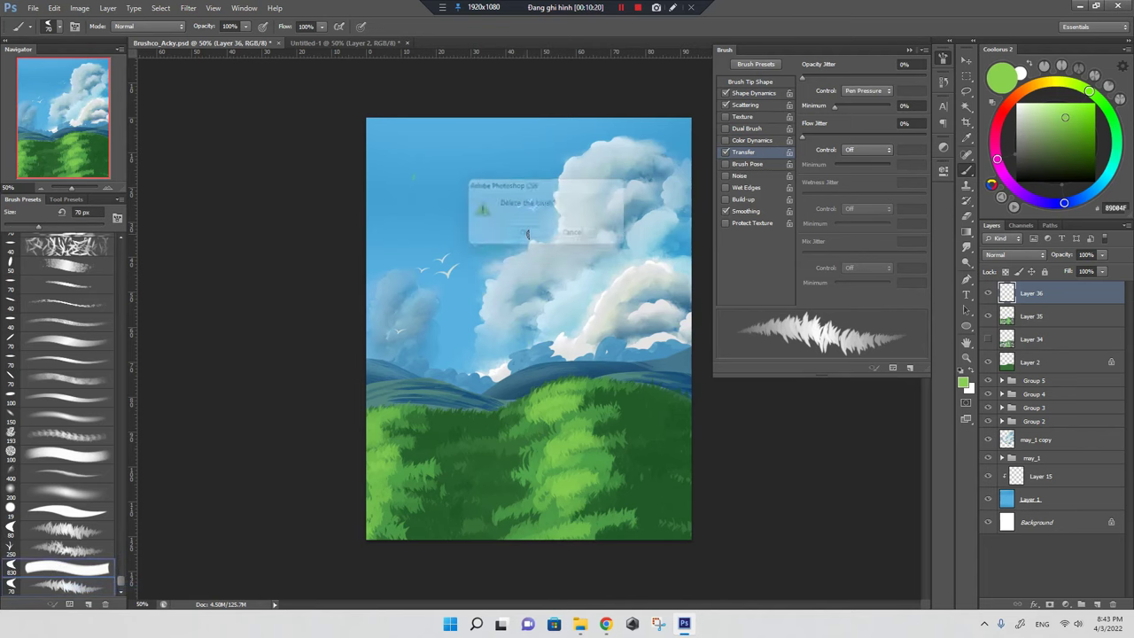
Select the 250 px spiky grass brush and undo its test dabs on the sky
right_click(592, 238)
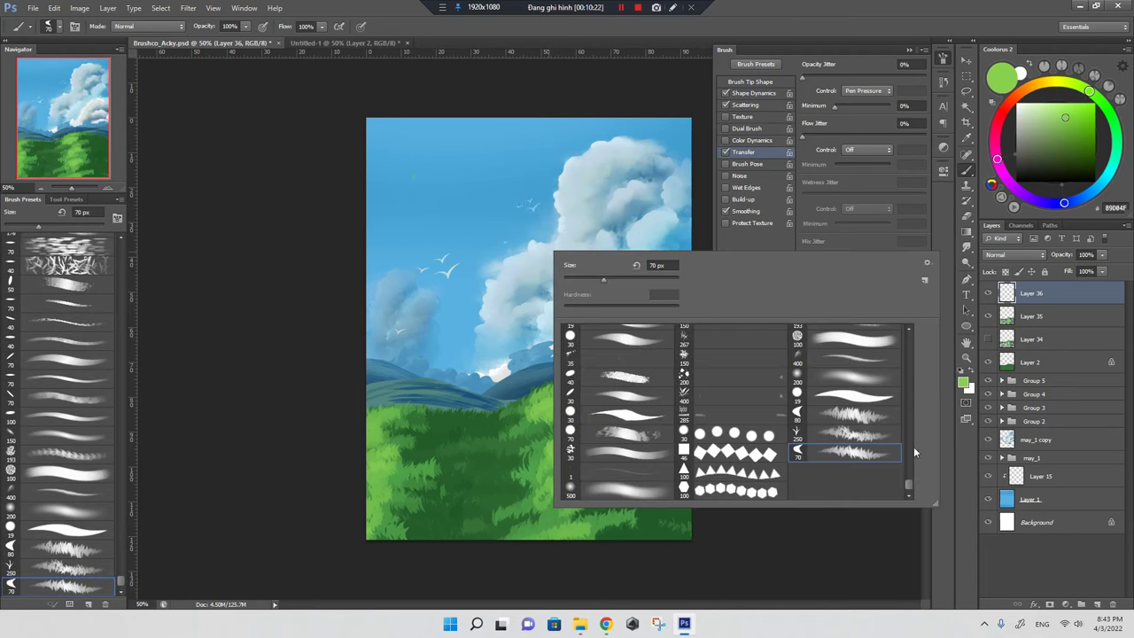
left_click(839, 438)
left_click(471, 232)
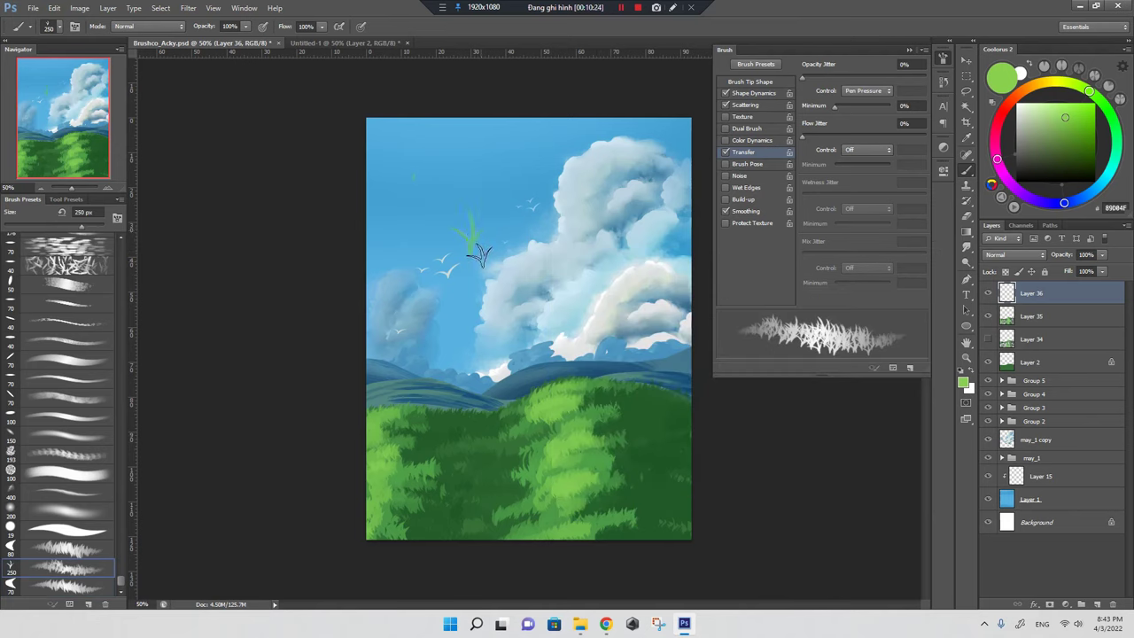
left_click(476, 219)
left_click(943, 59)
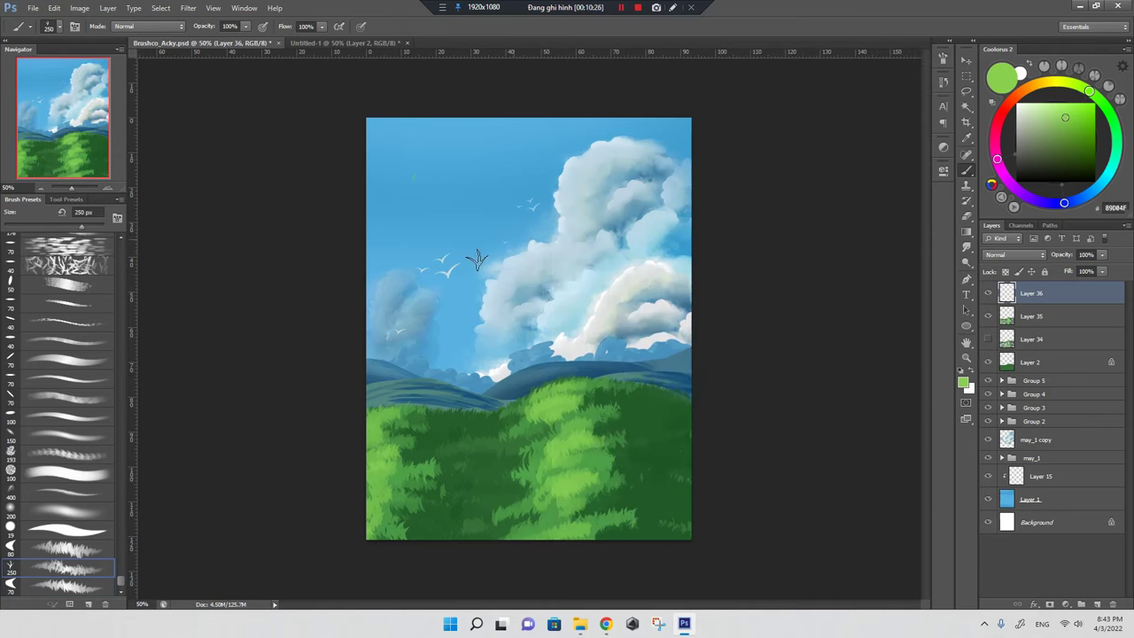
left_click(464, 232)
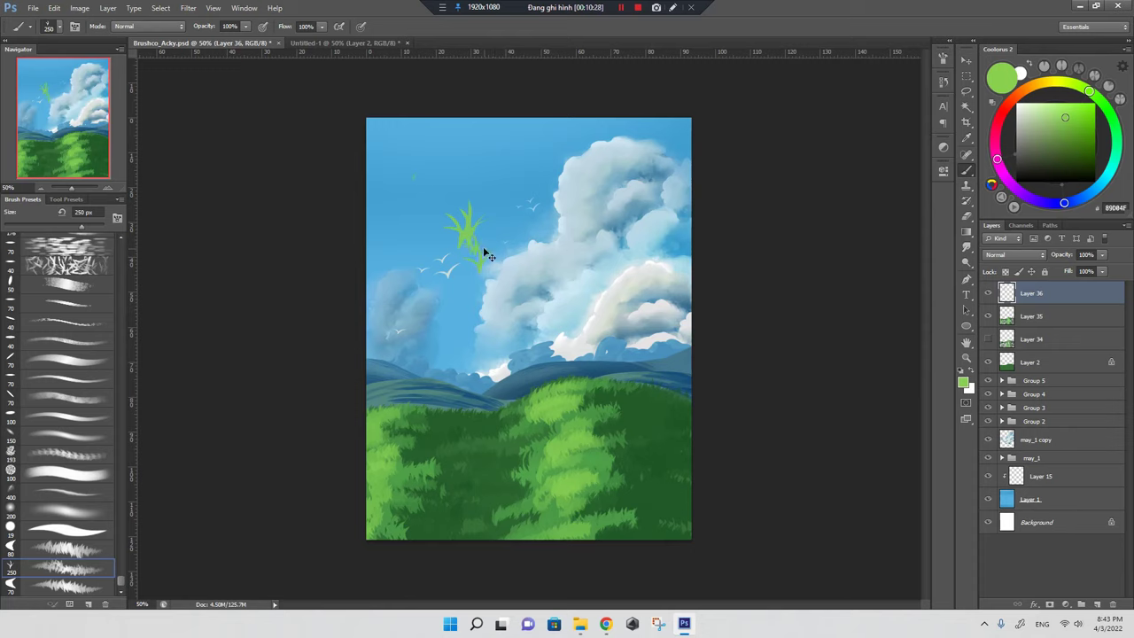
key("ctrl+z")
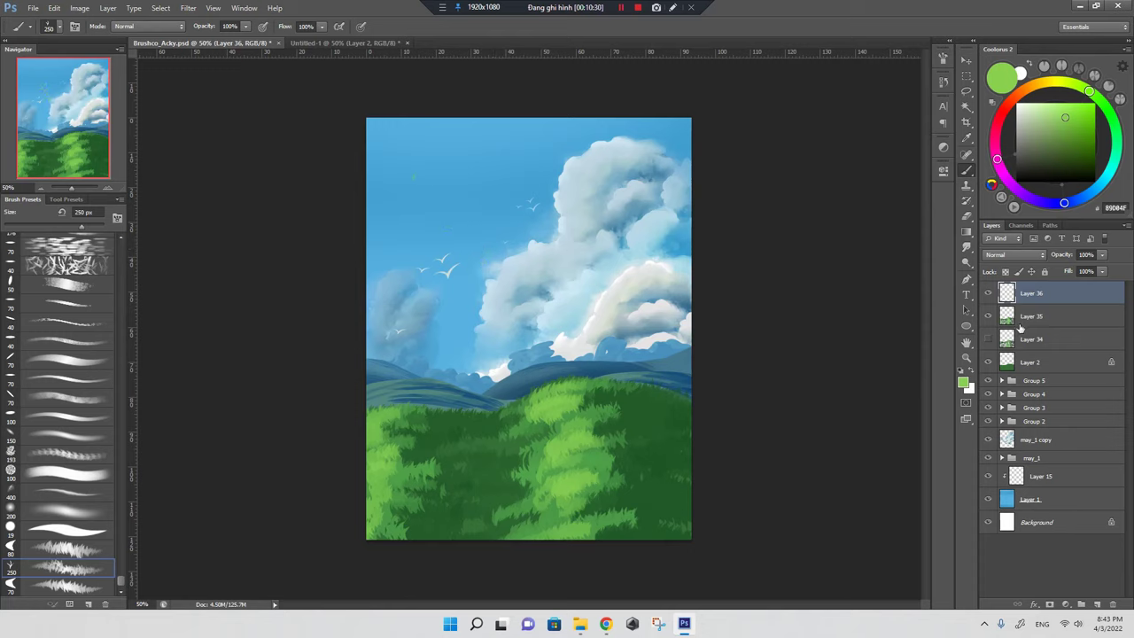
Hide Layer 35 and paint dark green grass at 125 px along the left ground edge
left_click(988, 316)
left_click(542, 409, "alt")
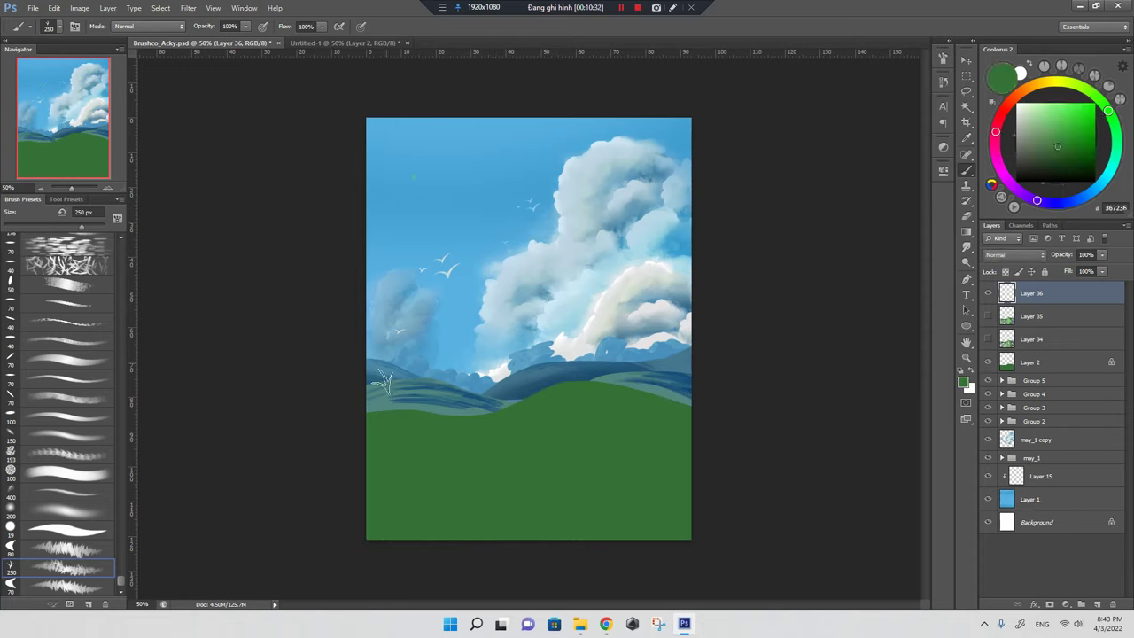
key("bracketleft")
key("bracketleft")
key("bracketleft")
mouse_move(372, 403)
left_mouse_down()
mouse_move(461, 423)
mouse_move(577, 393)
mouse_move(688, 413)
mouse_move(553, 397)
left_mouse_up()
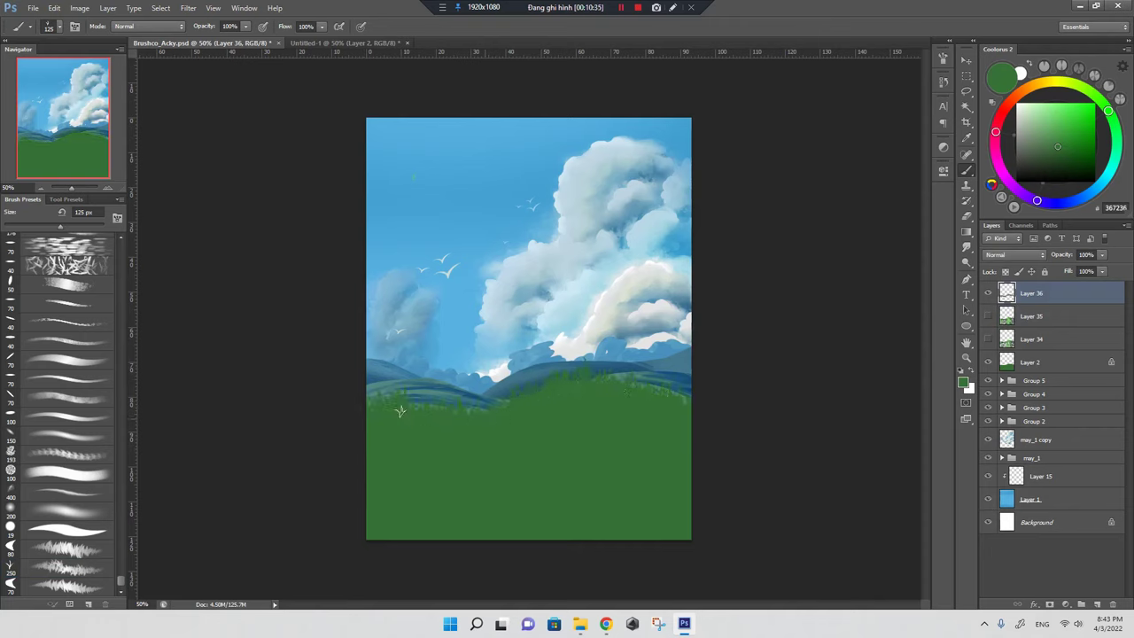
Paint light green grass clumps below the hills and at the left edge
mouse_move(1058, 139)
left_mouse_down()
mouse_move(1058, 119)
mouse_move(1087, 89)
left_mouse_up()
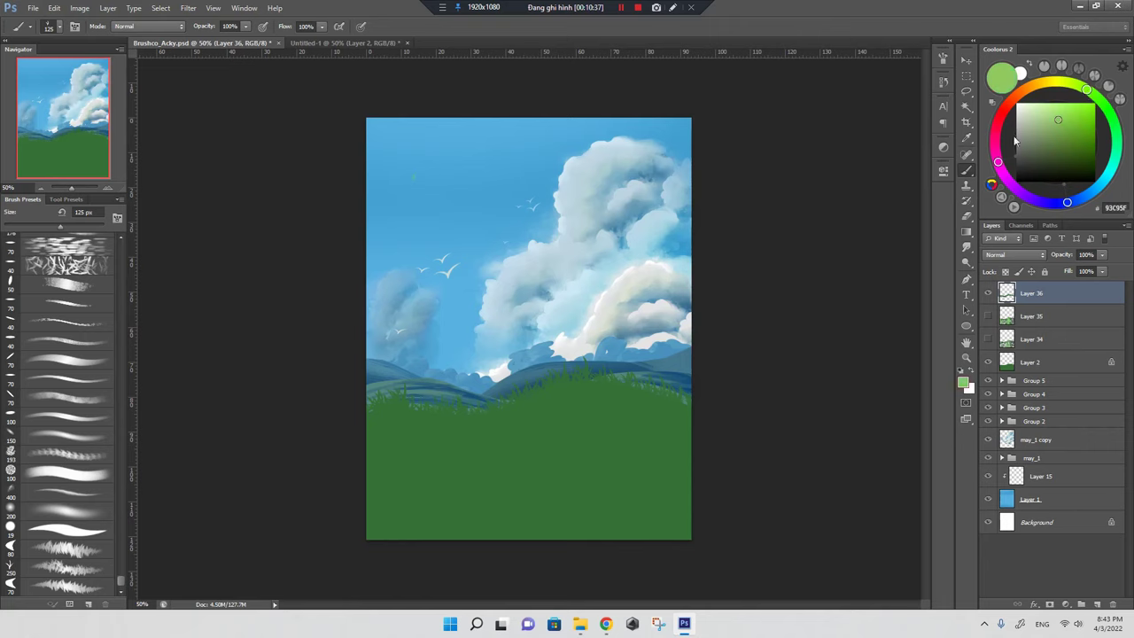
mouse_move(529, 393)
left_mouse_down()
mouse_move(542, 416)
mouse_move(567, 425)
mouse_move(532, 461)
mouse_move(560, 472)
mouse_move(532, 532)
mouse_move(496, 536)
mouse_move(620, 531)
mouse_move(606, 457)
mouse_move(531, 488)
left_mouse_up()
left_click_drag(603, 470, 611, 518)
mouse_move(372, 395)
left_mouse_down()
mouse_move(412, 438)
mouse_move(375, 544)
left_mouse_up()
Shape the left grass and the central clump with dark green strokes and dabs
left_click(434, 443, "alt")
left_click_drag(398, 478, 412, 399)
left_click_drag(621, 474, 612, 519)
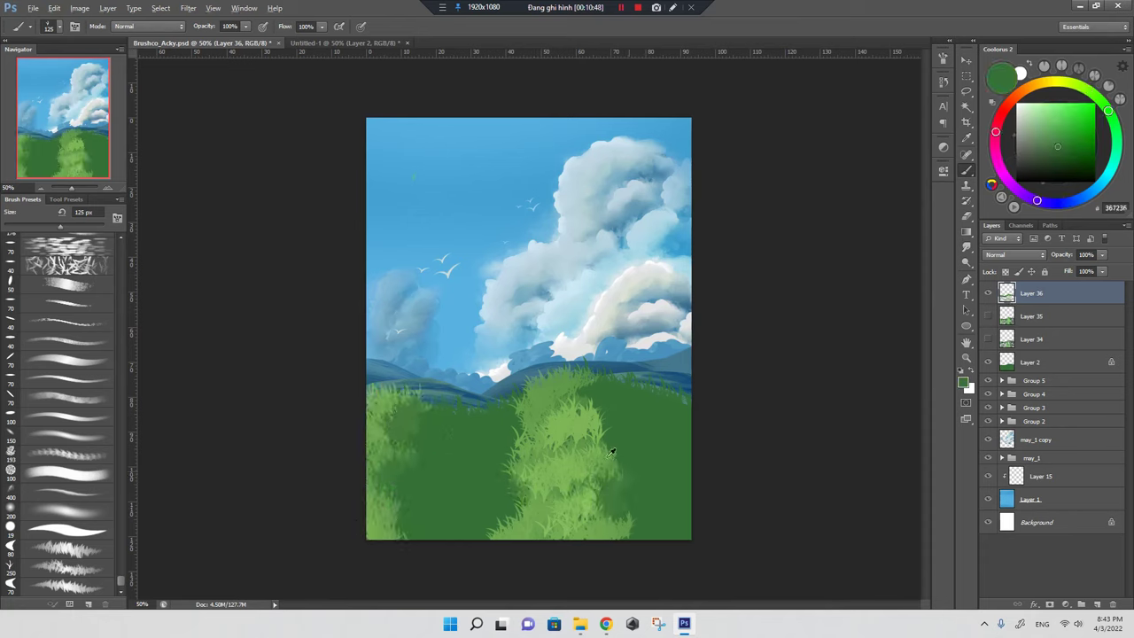
left_click(620, 461, "alt")
mouse_move(629, 443)
left_mouse_down()
mouse_move(643, 478)
mouse_move(589, 408)
mouse_move(624, 427)
left_mouse_up()
left_click(652, 417, "alt")
Darken the right side and left-centre of the grass with a deeper dark green
left_click(1071, 165)
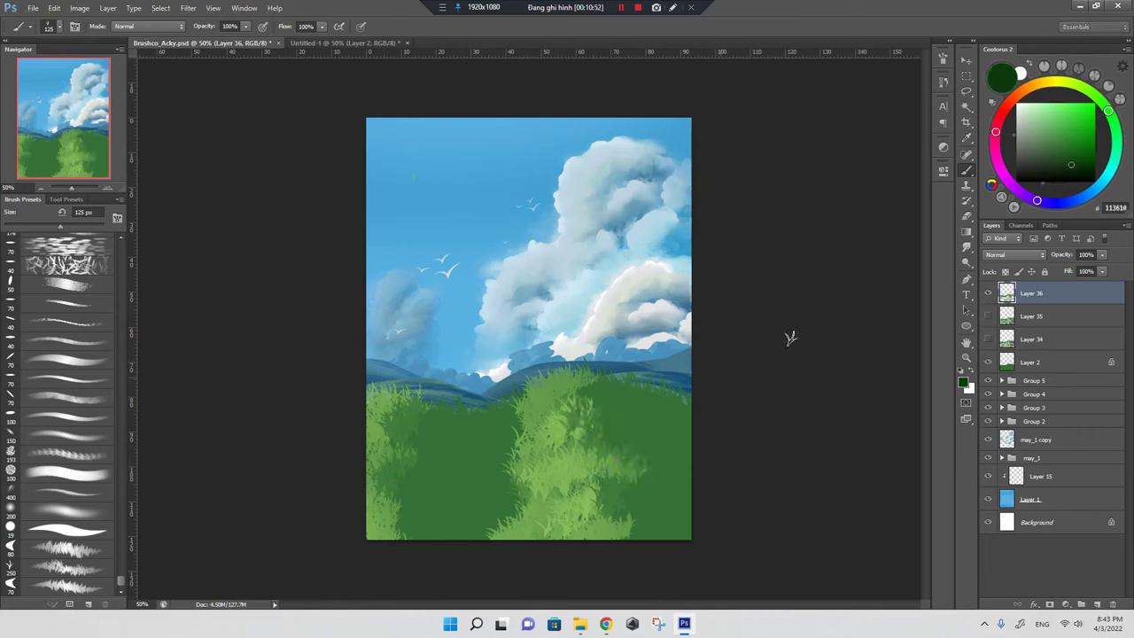
left_click(1106, 123)
mouse_move(587, 393)
left_mouse_down()
mouse_move(664, 426)
mouse_move(653, 499)
mouse_move(633, 503)
mouse_move(624, 417)
mouse_move(716, 435)
left_mouse_up()
mouse_move(476, 416)
left_mouse_down()
mouse_move(450, 468)
mouse_move(446, 520)
mouse_move(464, 538)
mouse_move(394, 483)
mouse_move(413, 414)
left_mouse_up()
Paint sampled light green over the centre grass, then add dark green 367236 strokes right-centre
left_click(514, 418, "alt")
mouse_move(514, 418)
left_mouse_down()
mouse_move(505, 523)
mouse_move(492, 525)
left_mouse_up()
left_click(621, 453, "alt")
left_click(620, 453, "alt")
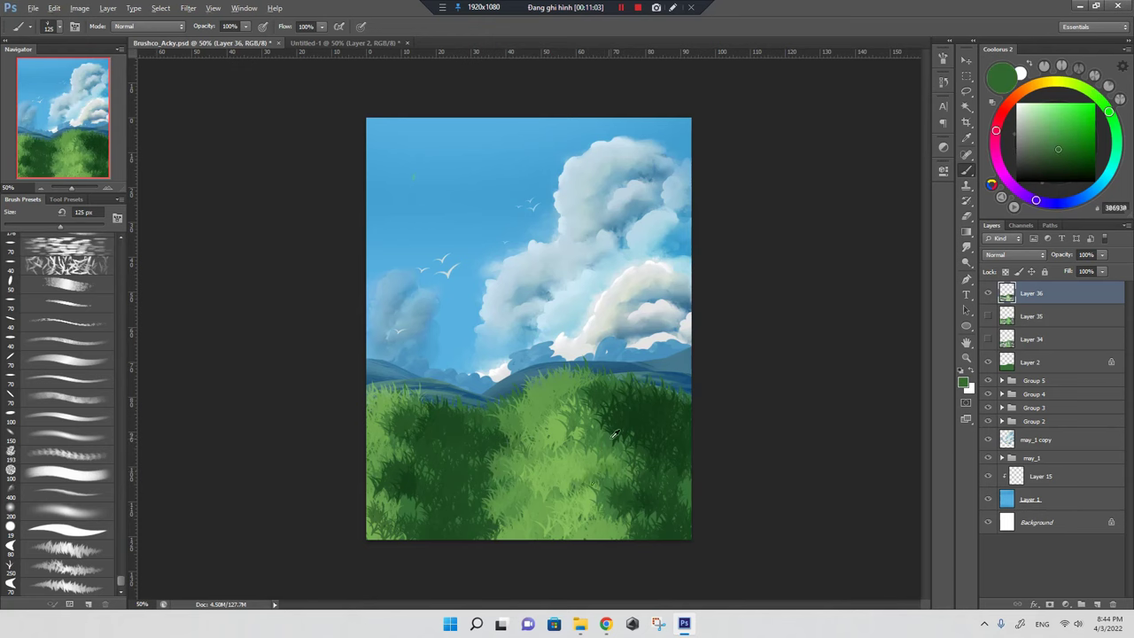
mouse_move(620, 448)
left_mouse_down()
mouse_move(610, 420)
mouse_move(678, 399)
left_mouse_up()
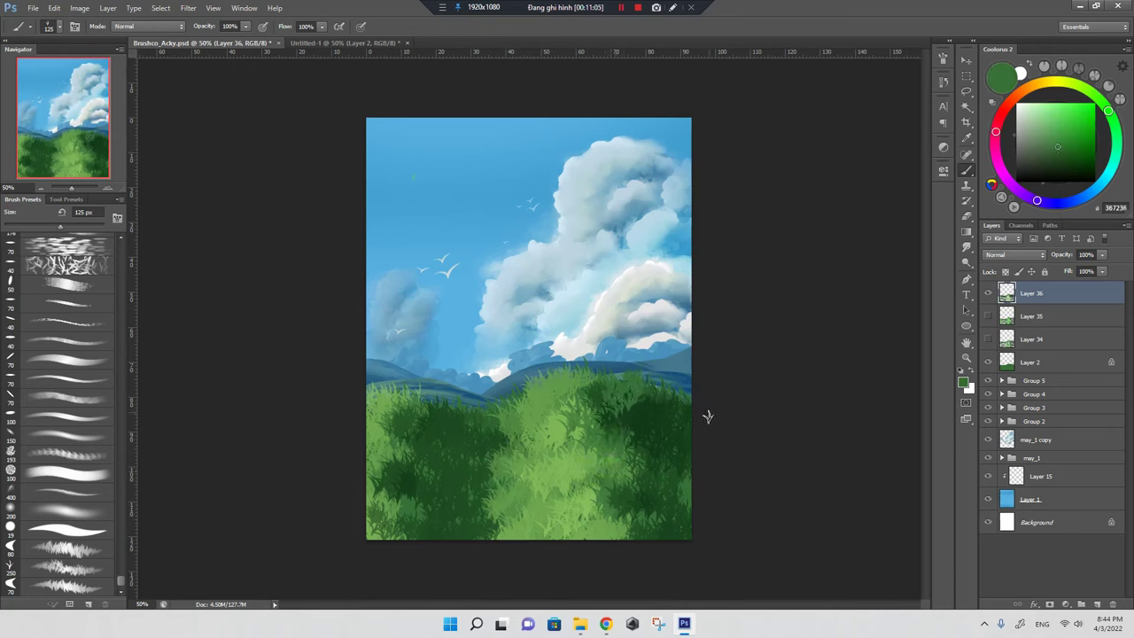
Sample a range of dark, mid and lighter greens from across the foreground grass
left_click(583, 462, "alt")
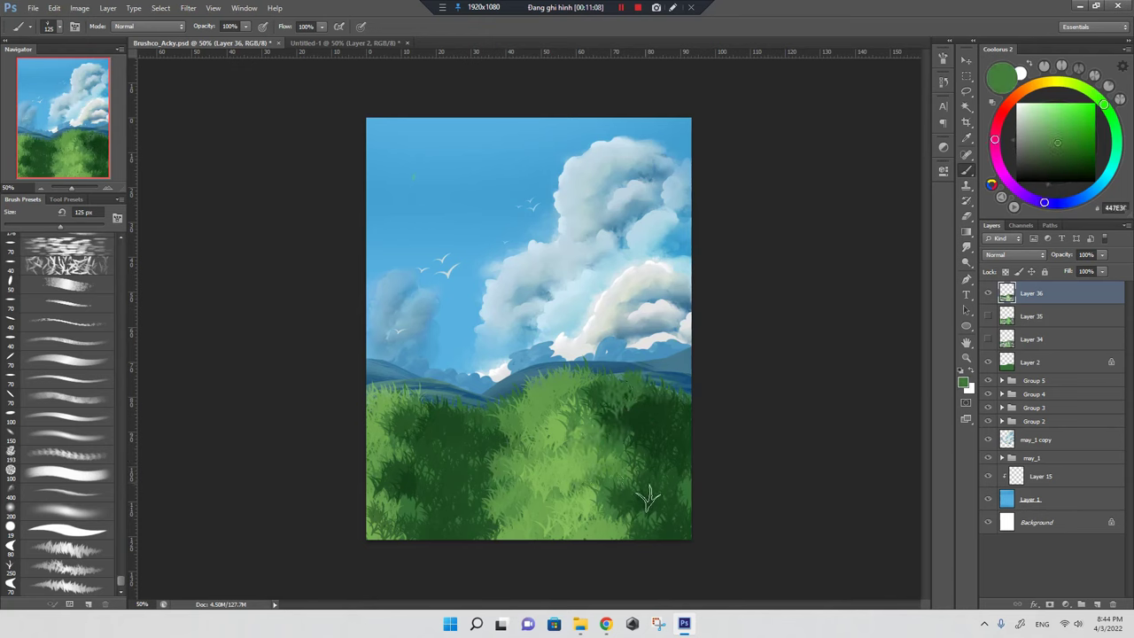
left_click(657, 432, "alt")
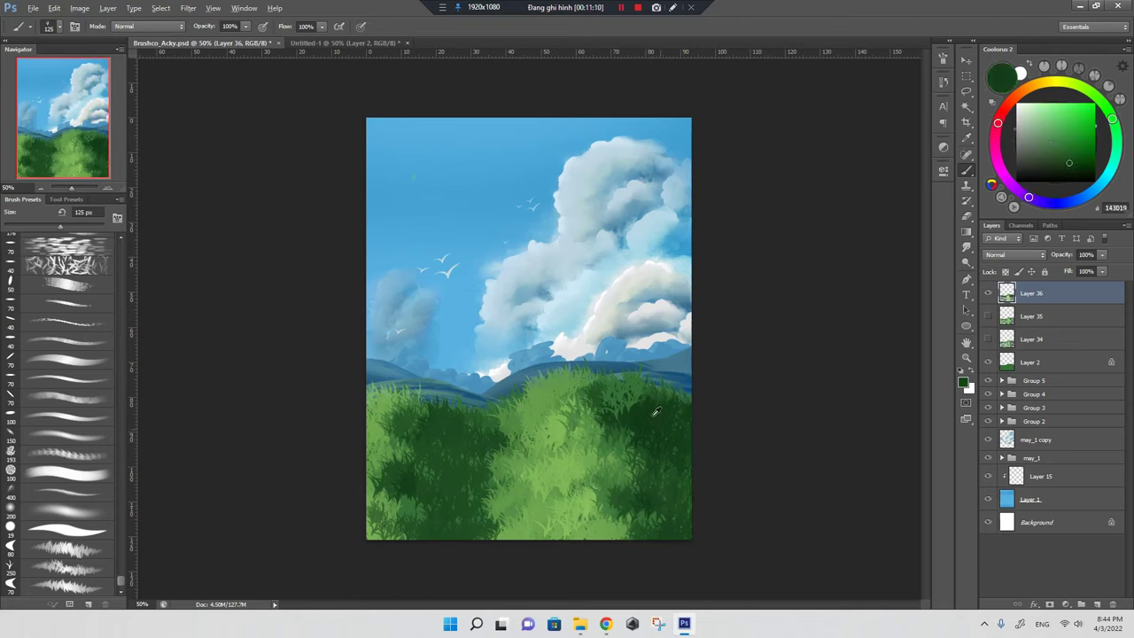
left_click(647, 514, "alt")
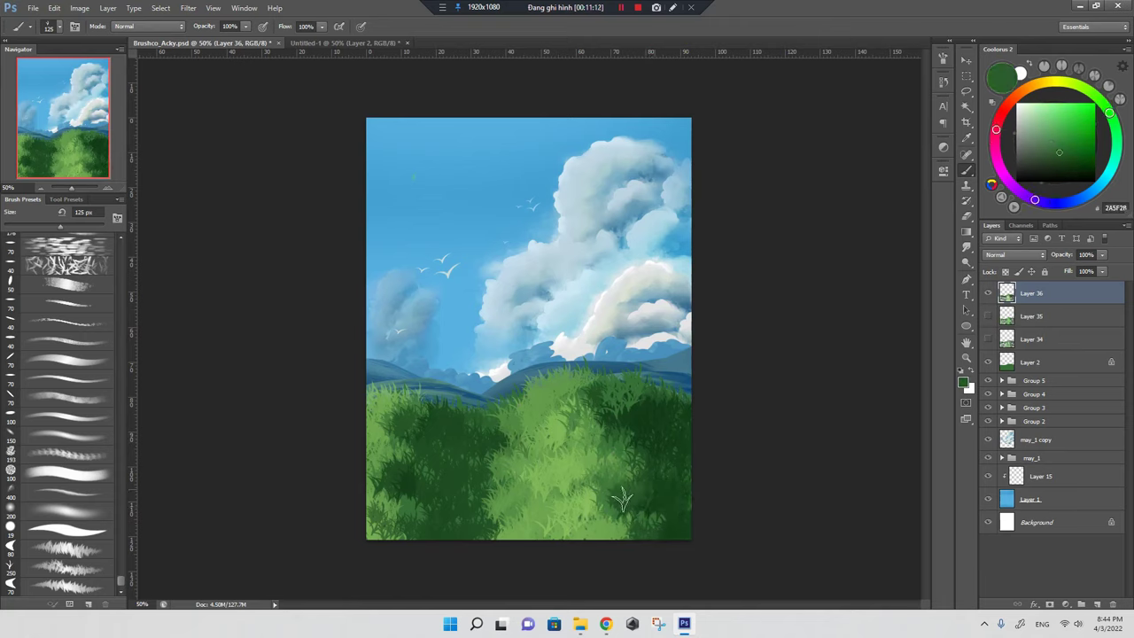
left_click(622, 496, "alt")
left_click(623, 483, "alt")
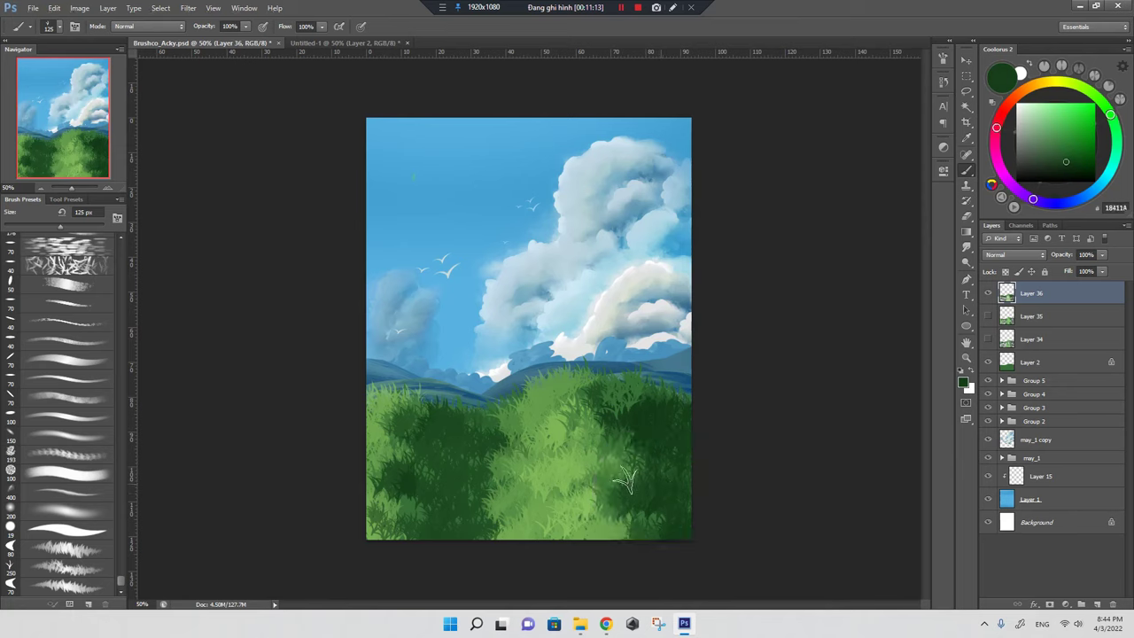
left_click(621, 423, "alt")
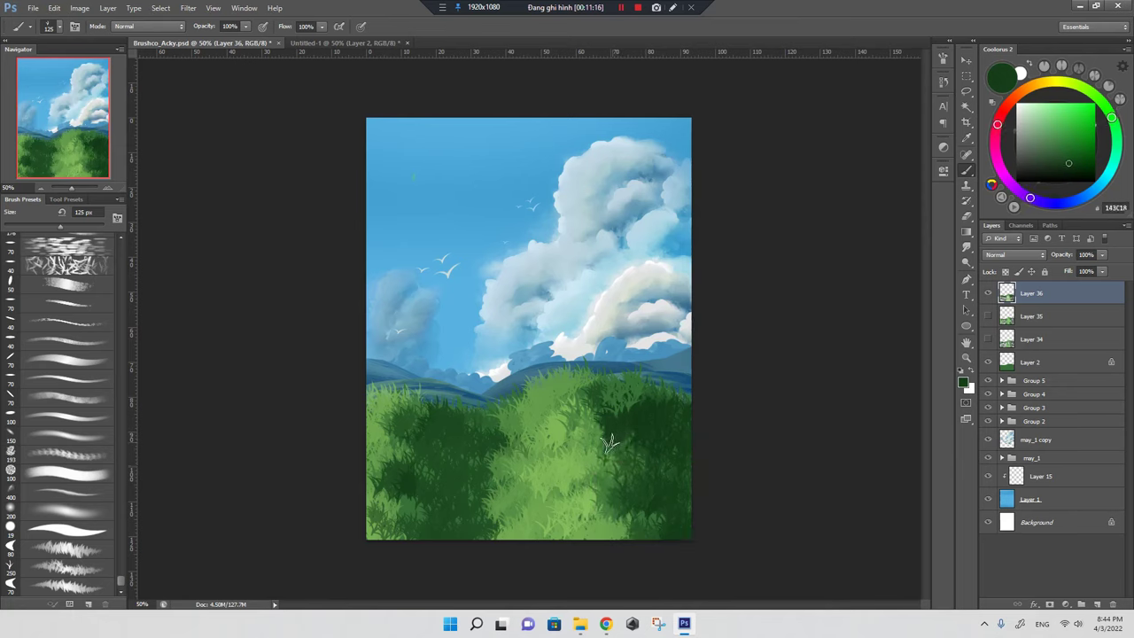
left_click(610, 436, "alt")
left_click(502, 467, "alt")
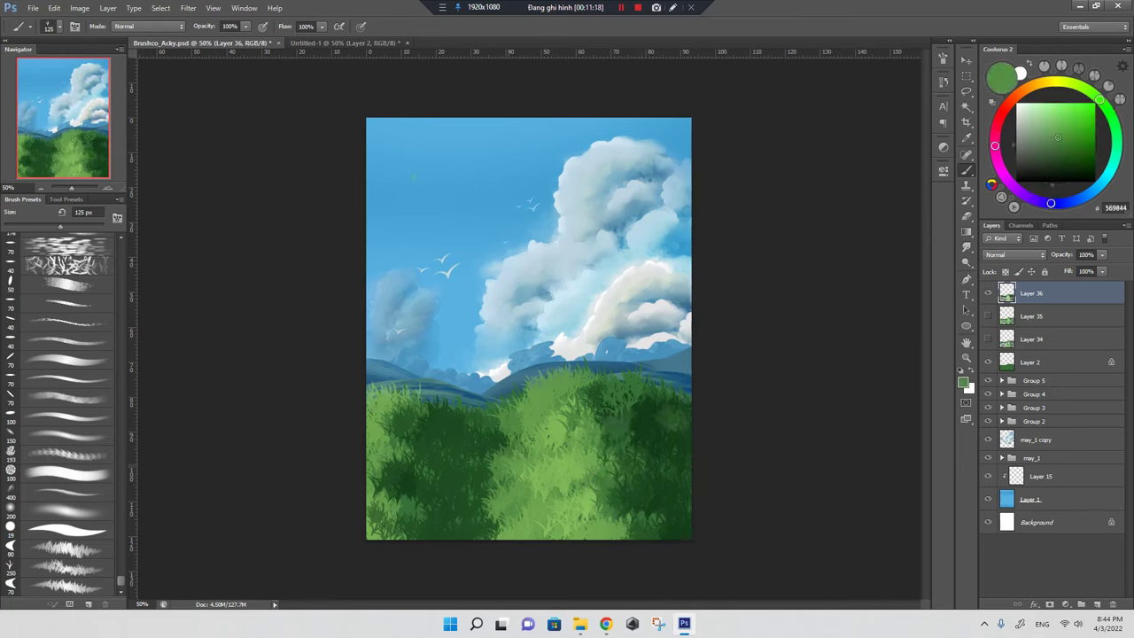
left_click(488, 405, "alt")
left_click(403, 474, "alt")
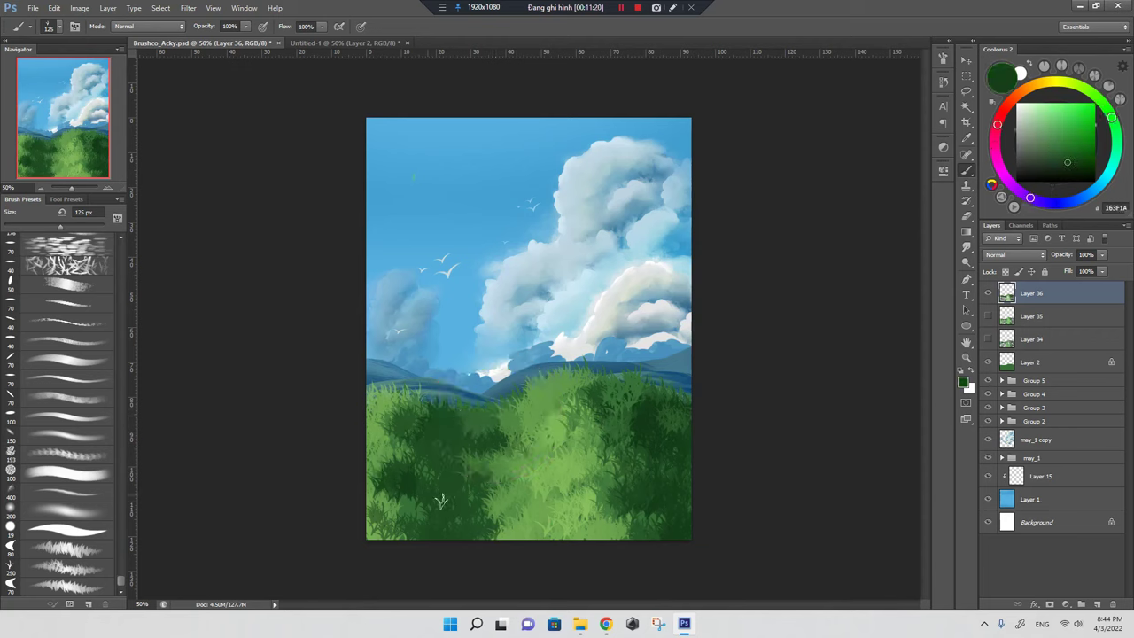
left_click(469, 434, "alt")
left_click(453, 430, "alt")
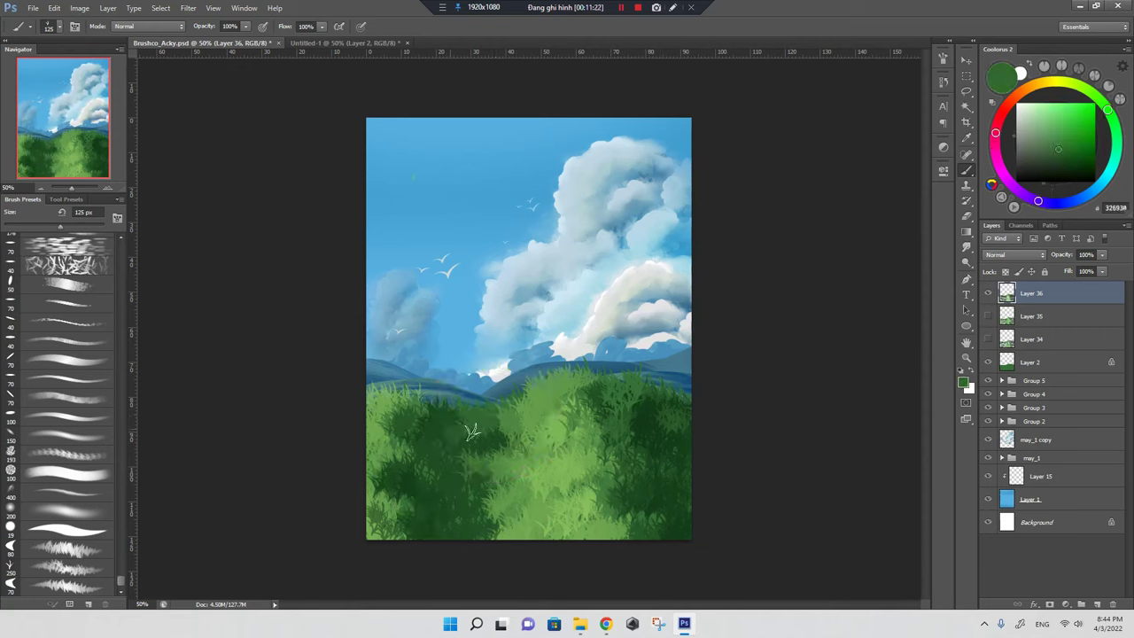
left_click(460, 427, "alt")
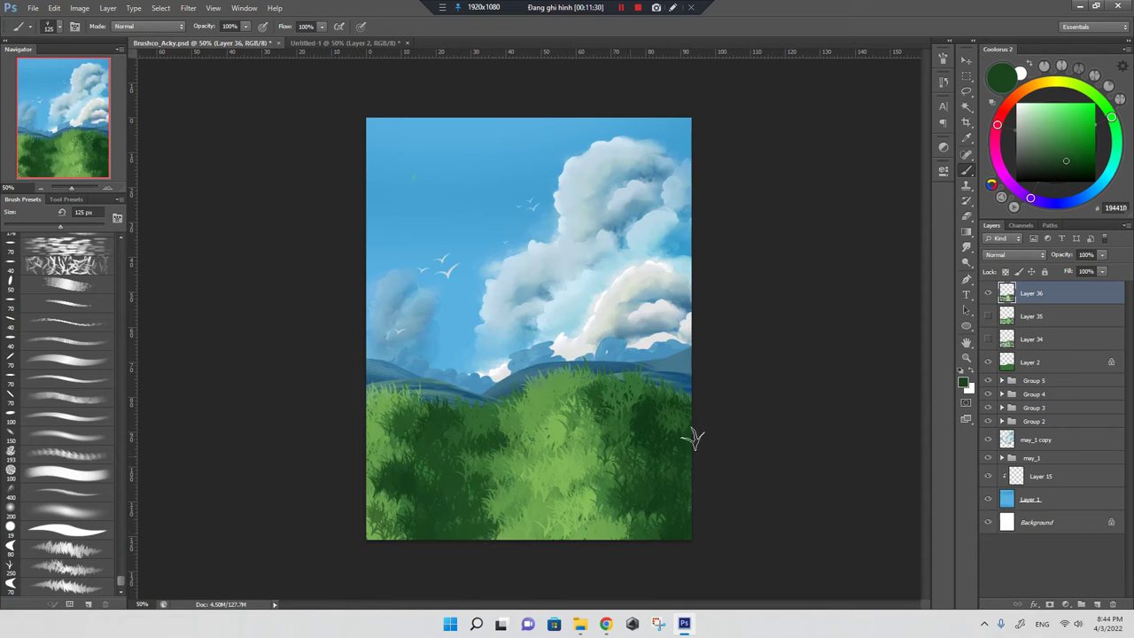
Switch to the 400 px grass blade brush and paint near-black blades along the canvas bottom
left_click(653, 418, "alt")
right_click(653, 418)
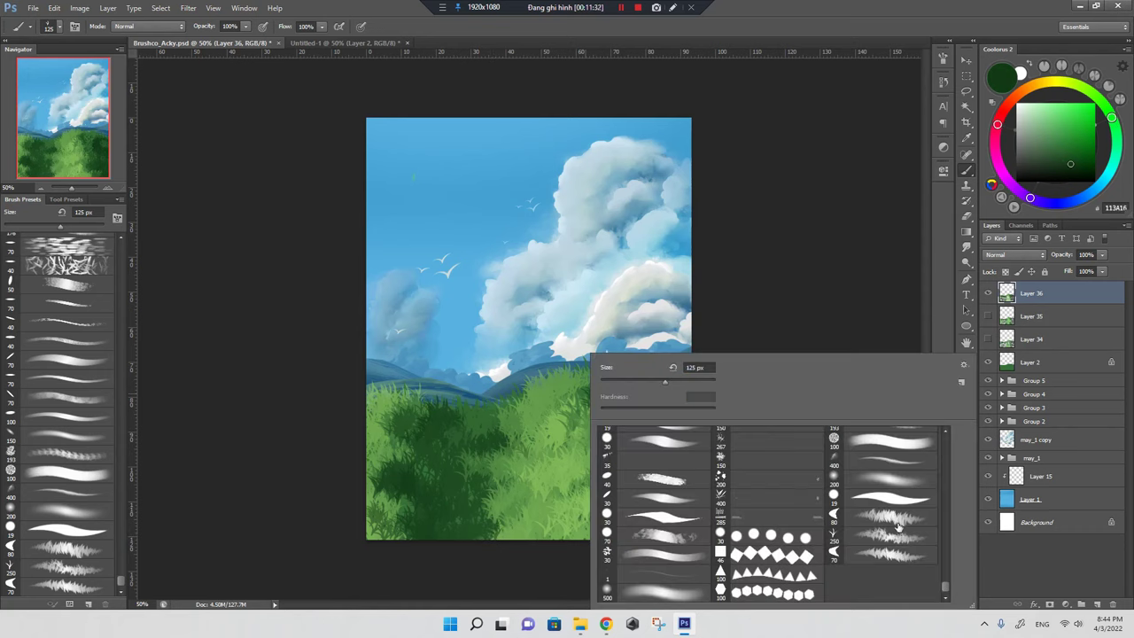
left_click(739, 495)
left_click(435, 470)
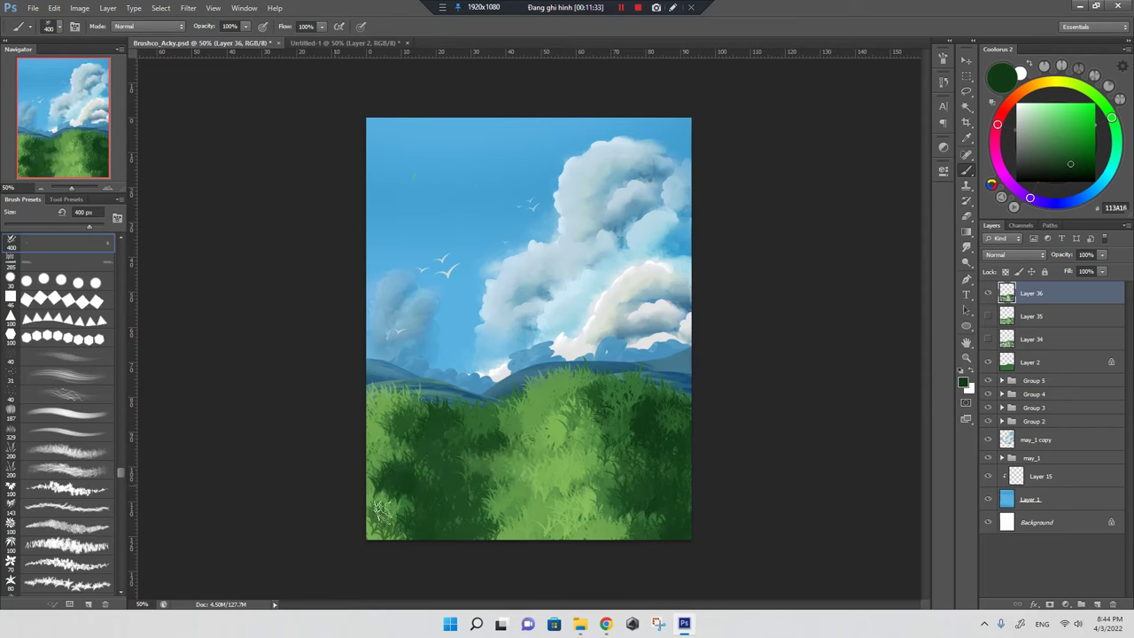
key("ctrl+z")
left_click(1073, 175)
mouse_move(363, 497)
left_mouse_down()
mouse_move(355, 520)
mouse_move(520, 544)
mouse_move(708, 505)
left_mouse_up()
Choose the 80 px grass brush in the Brush Preset picker
right_click(596, 410)
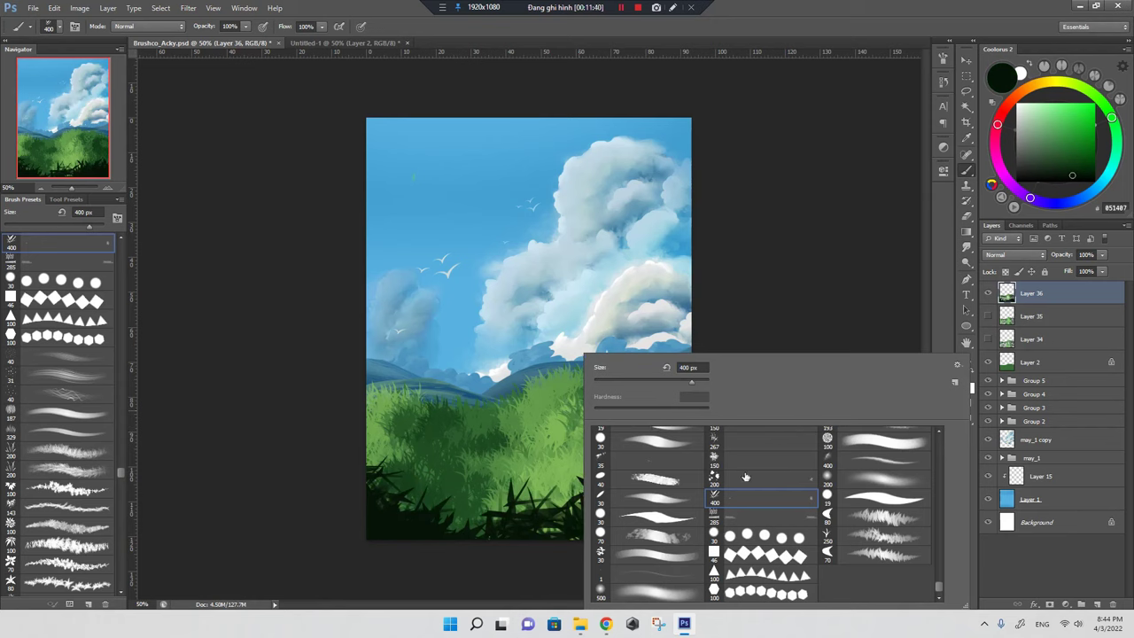
left_click(736, 447)
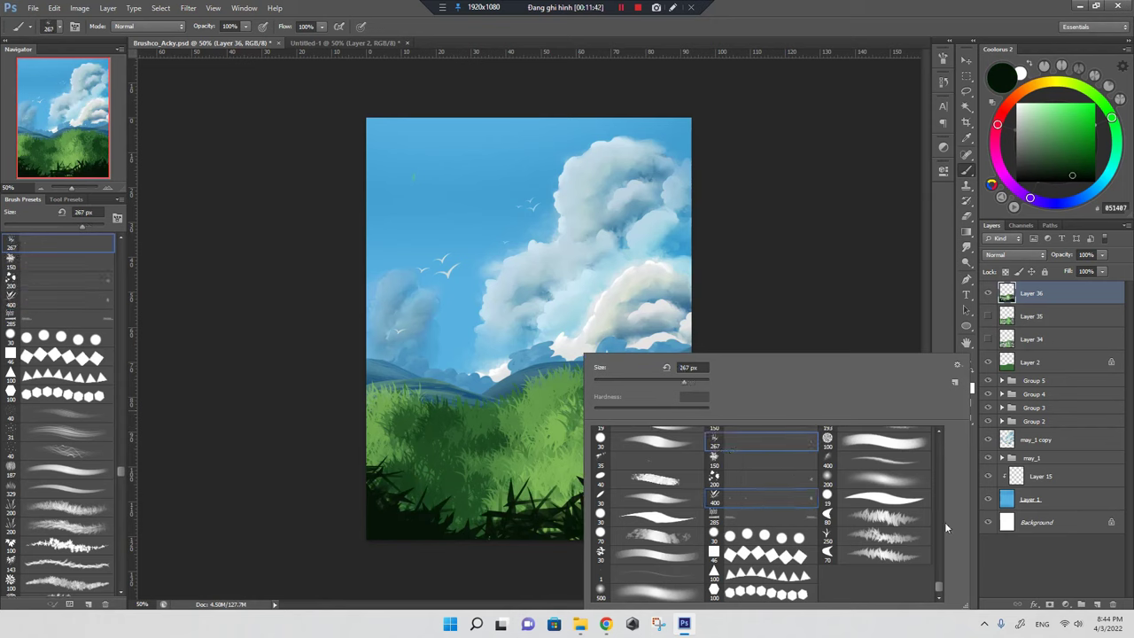
scroll(940, 588, "down", 3)
scroll(942, 583, "down", 3)
scroll(942, 583, "down", 3)
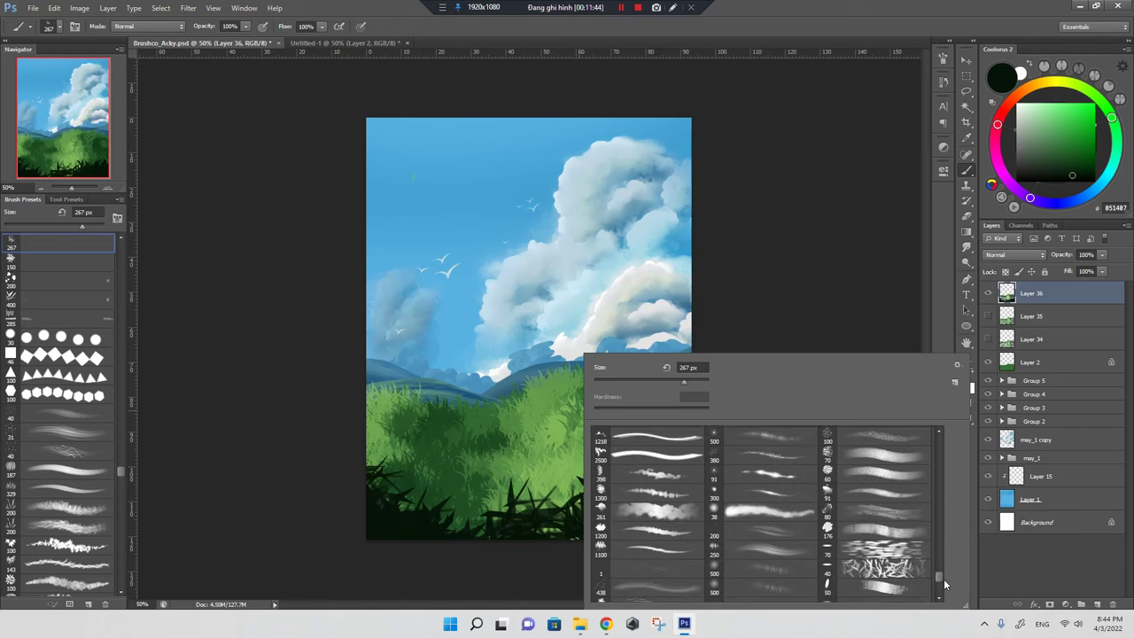
scroll(942, 578, "down", 3)
left_click_drag(941, 579, 942, 571)
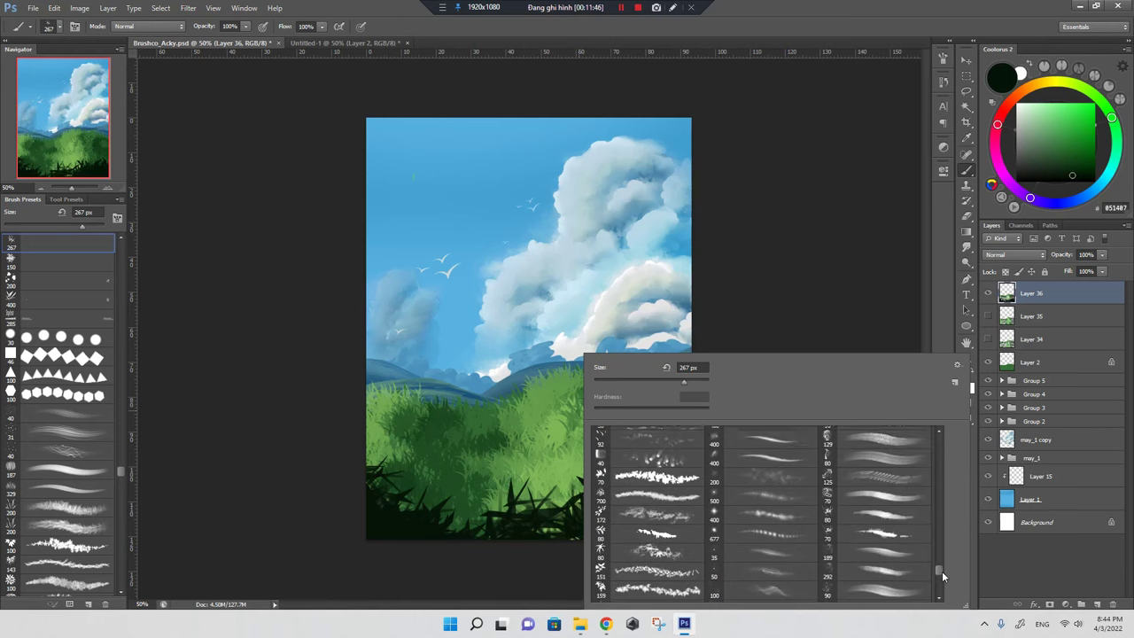
left_click(636, 589)
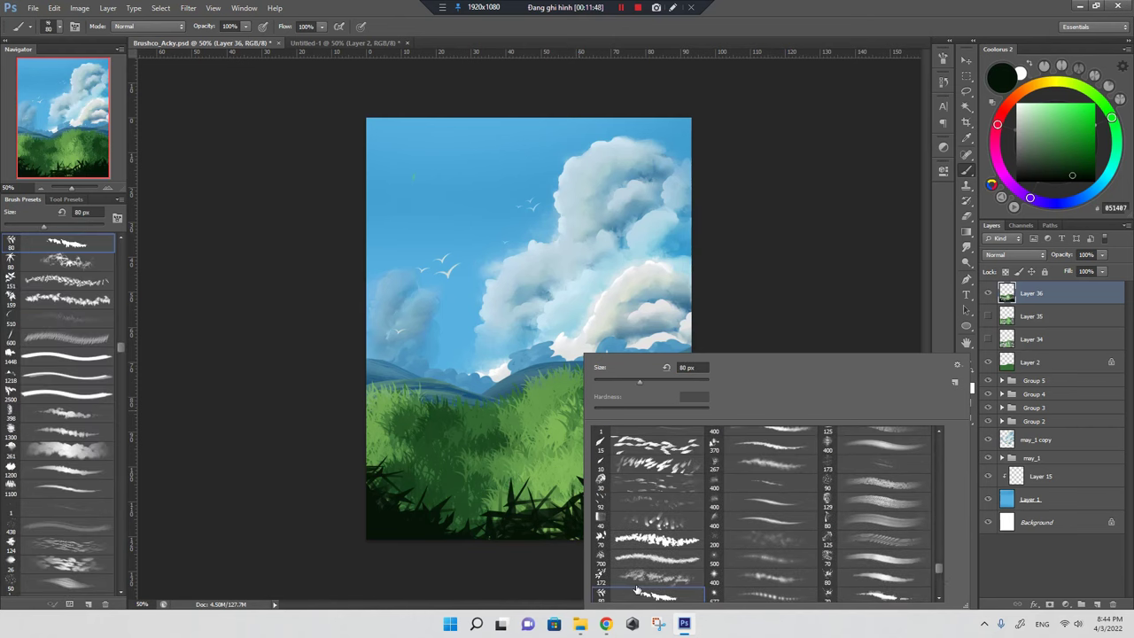
key("Return")
Clear and restore the grass layer, then undo the dark strokes at the bottom
key("ctrl+a")
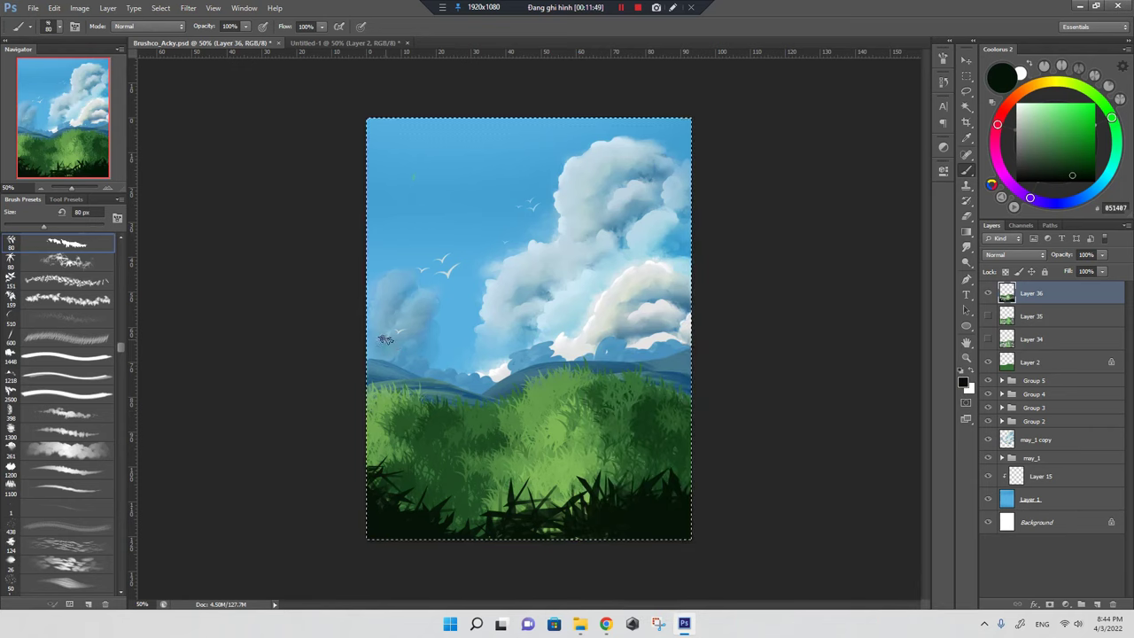
key("Delete")
key("ctrl+alt+z")
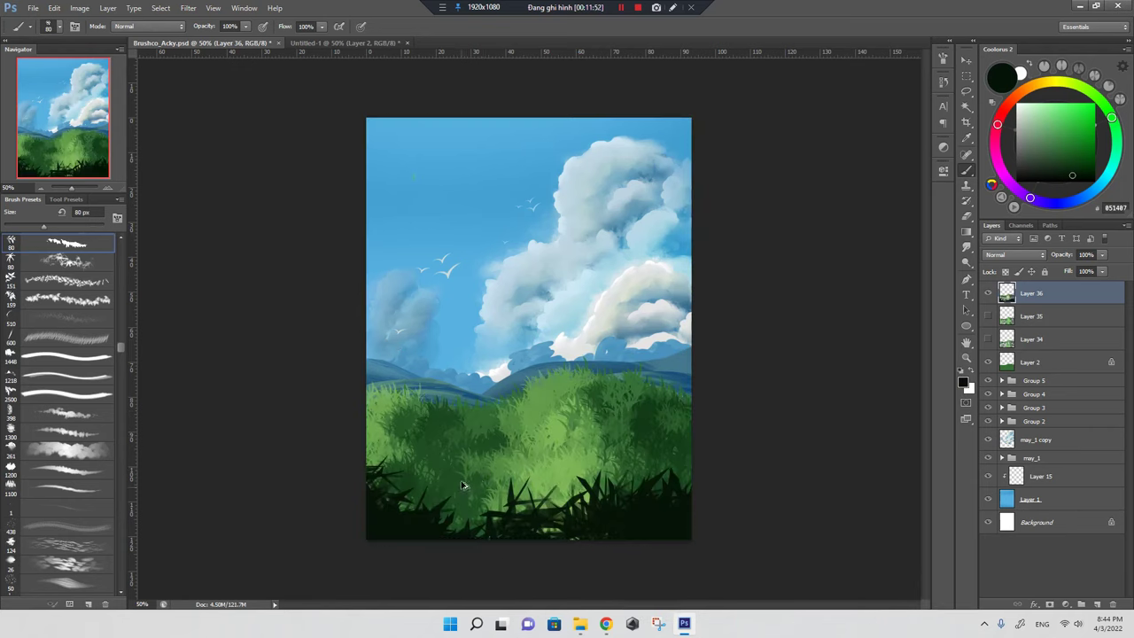
key("ctrl+alt+z")
key("ctrl+alt+z")
left_click_drag(400, 536, 403, 462)
key("ctrl+z")
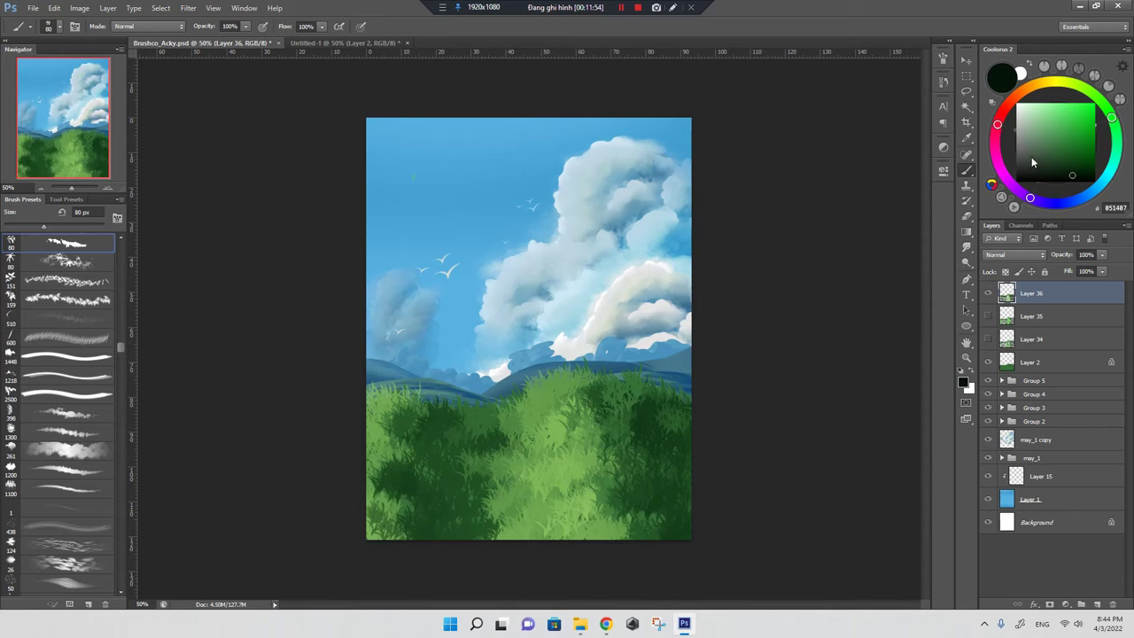
Try several dark green grass strokes near the bottom, undoing each one
left_click(1073, 158)
left_click_drag(518, 510, 521, 453)
key("ctrl+z")
left_click_drag(541, 534, 543, 467)
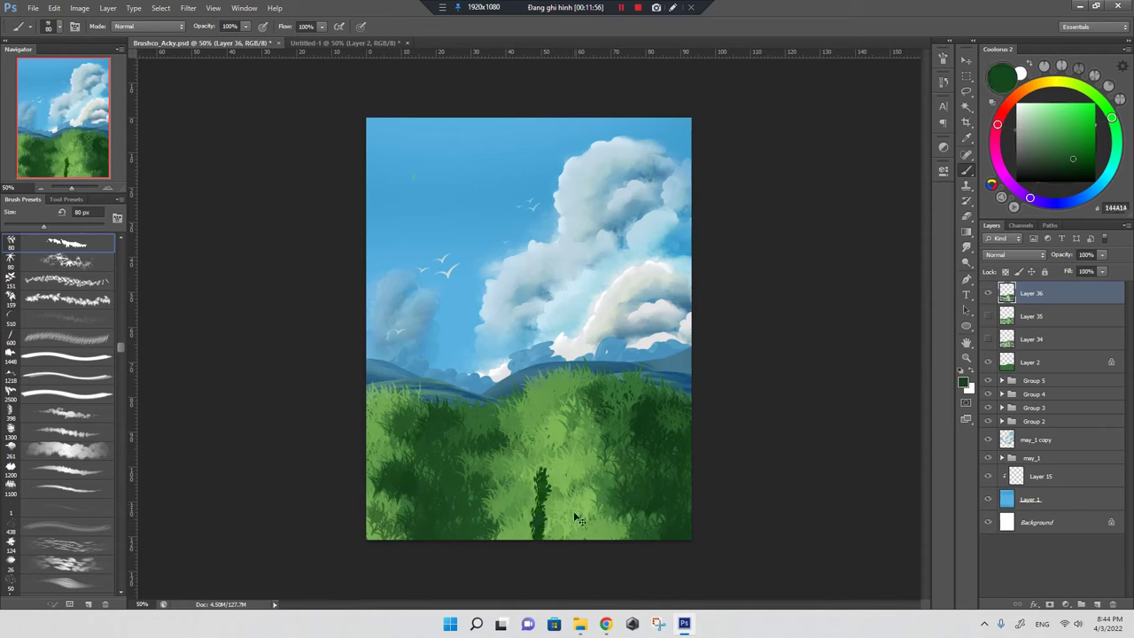
key("ctrl+z")
mouse_move(530, 532)
left_mouse_down()
mouse_move(585, 536)
mouse_move(571, 532)
left_mouse_up()
key("ctrl+z")
key("ctrl+z")
left_click_drag(376, 512, 385, 538)
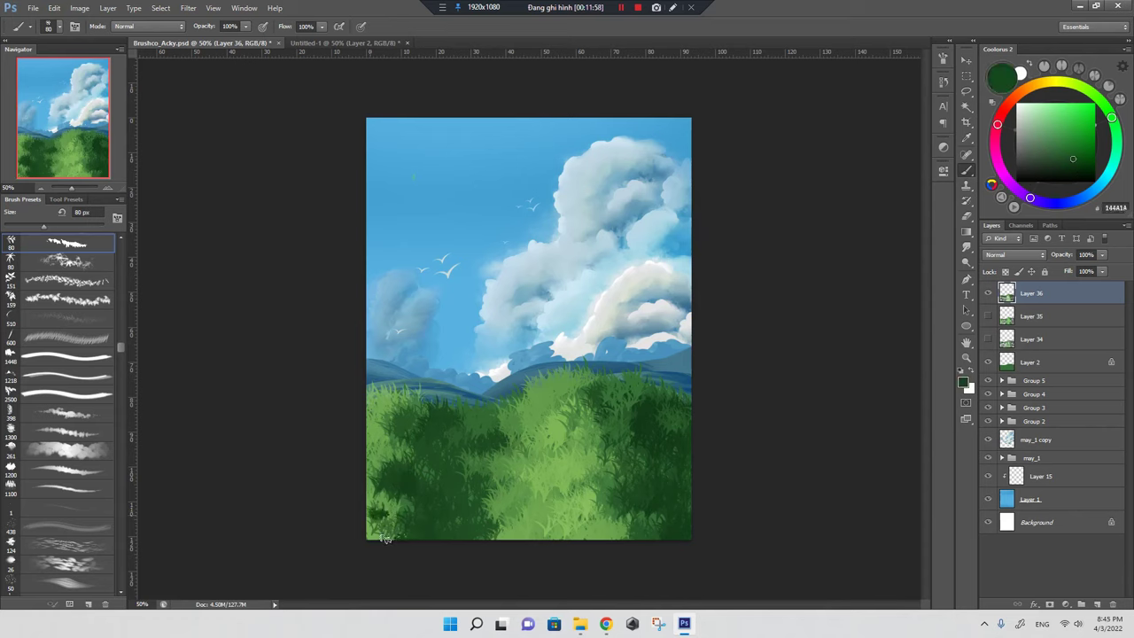
key("ctrl+z")
Paint a darker green clump with small blades into the lower-left corner
left_click(1081, 167)
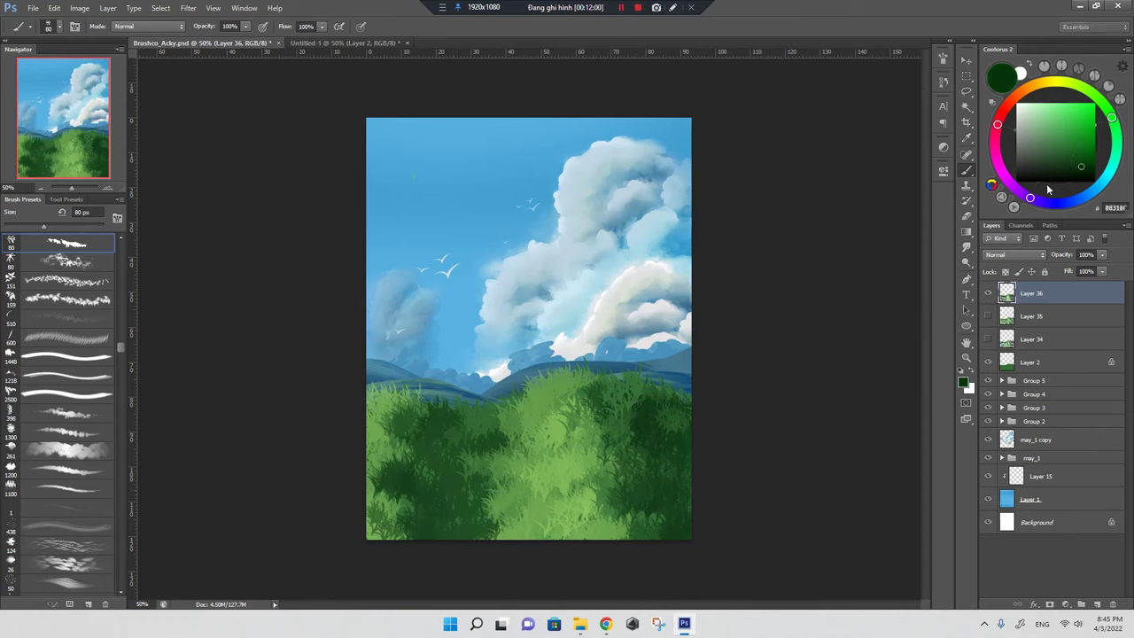
mouse_move(377, 496)
left_mouse_down()
mouse_move(399, 522)
mouse_move(379, 537)
mouse_move(390, 531)
mouse_move(354, 489)
left_mouse_up()
left_click(416, 494, "alt")
left_click(406, 530, "alt")
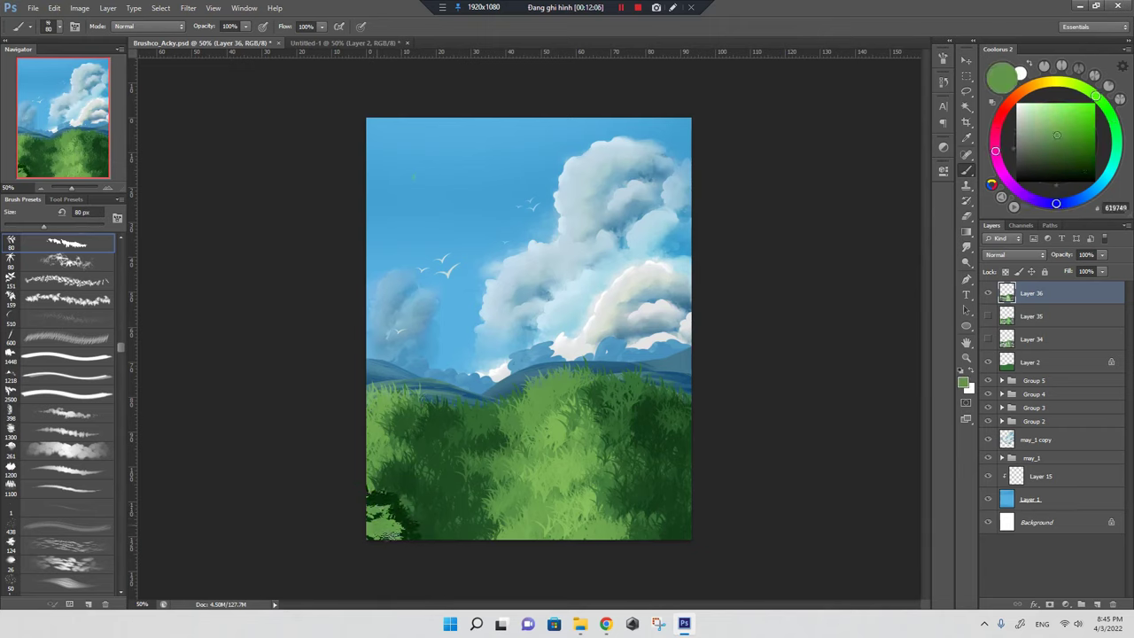
left_click(399, 517, "alt")
left_click_drag(403, 529, 372, 539)
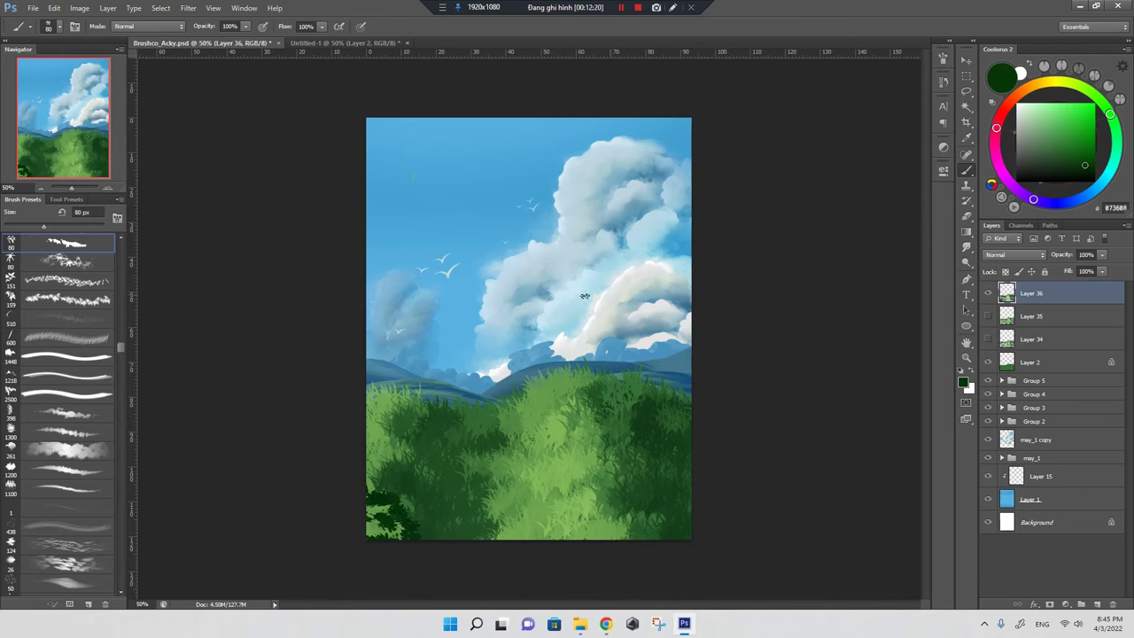
Zoom out and back to 50%, then choose the 70 px grass brush
key("z")
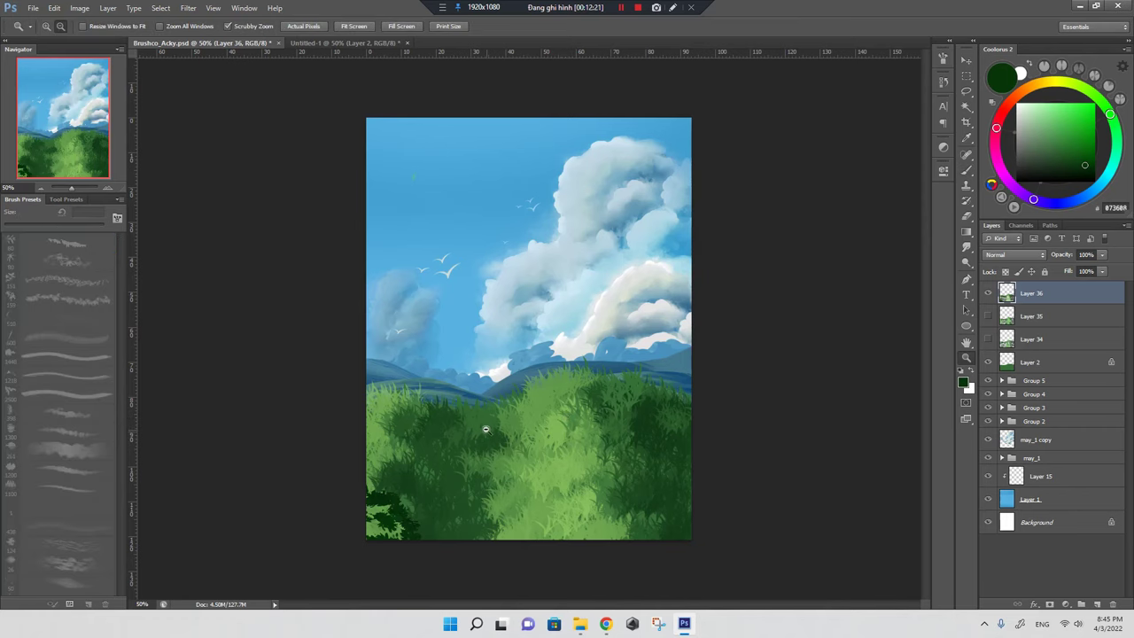
left_click(536, 399, "alt")
left_click(538, 399)
key("b")
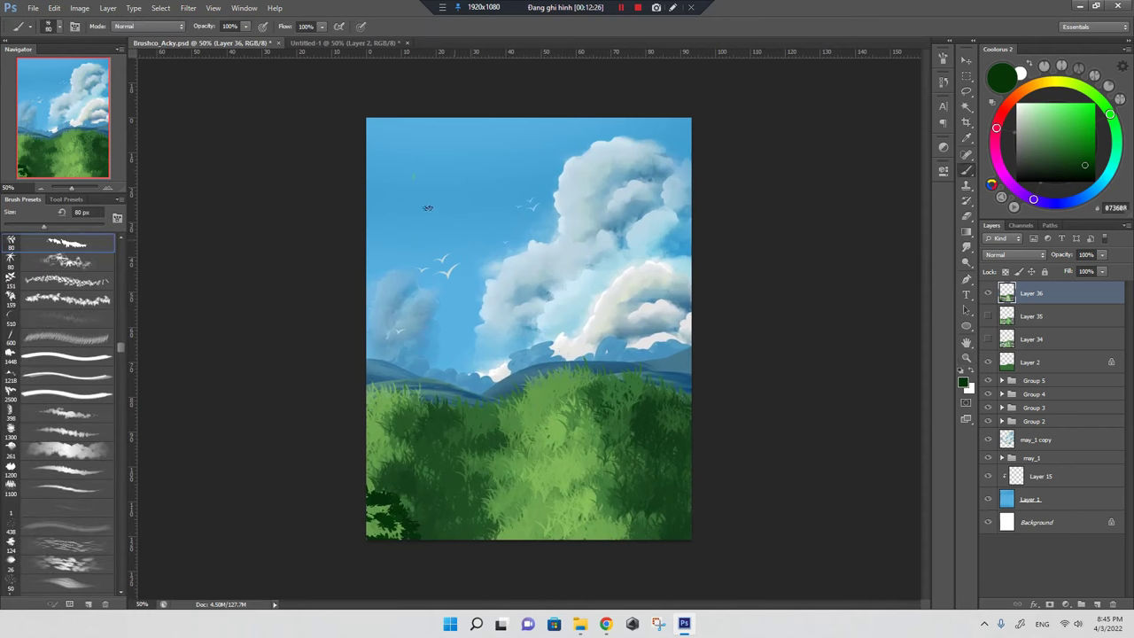
right_click(476, 239)
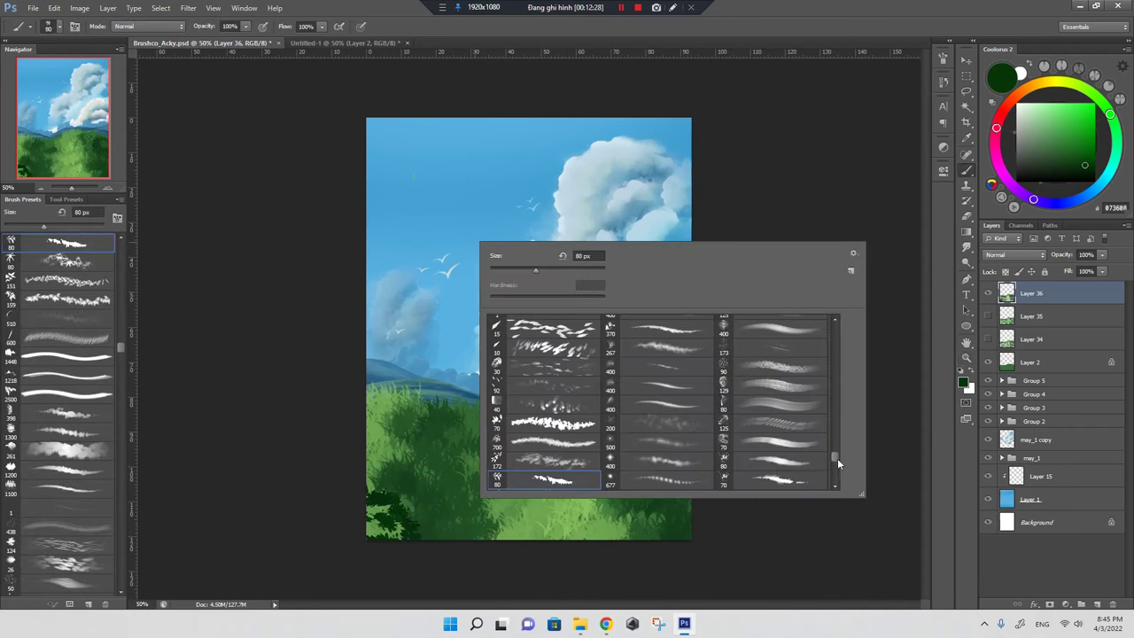
left_click_drag(837, 458, 833, 485)
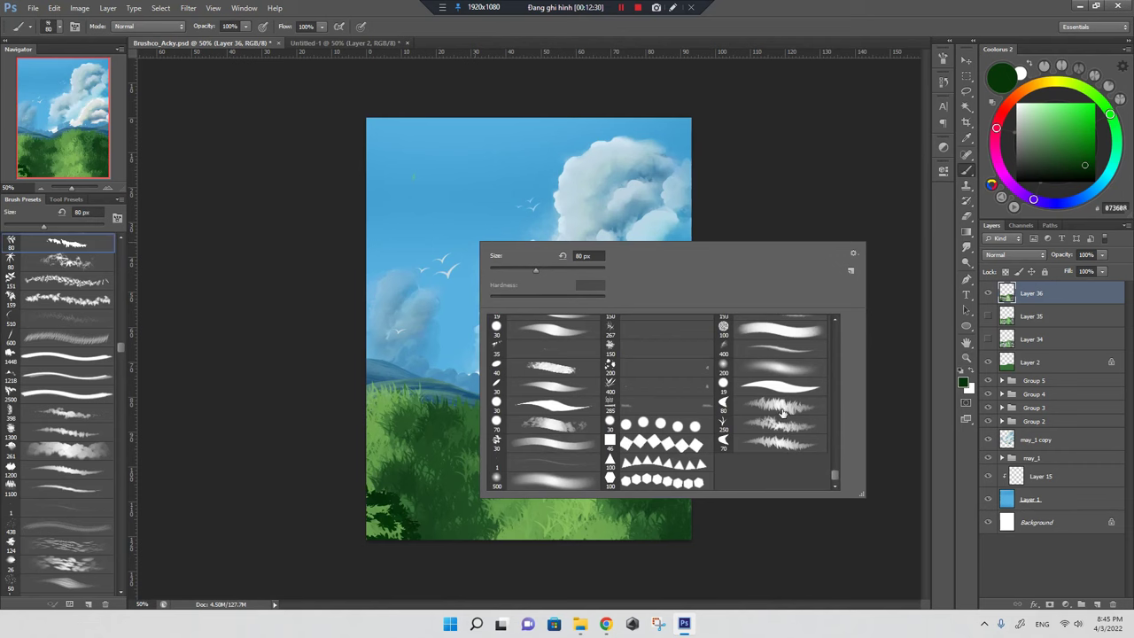
double_click(778, 449)
Undo a test stroke and clear all detailed grass from the layer
left_click_drag(585, 200, 545, 363)
key("ctrl+z")
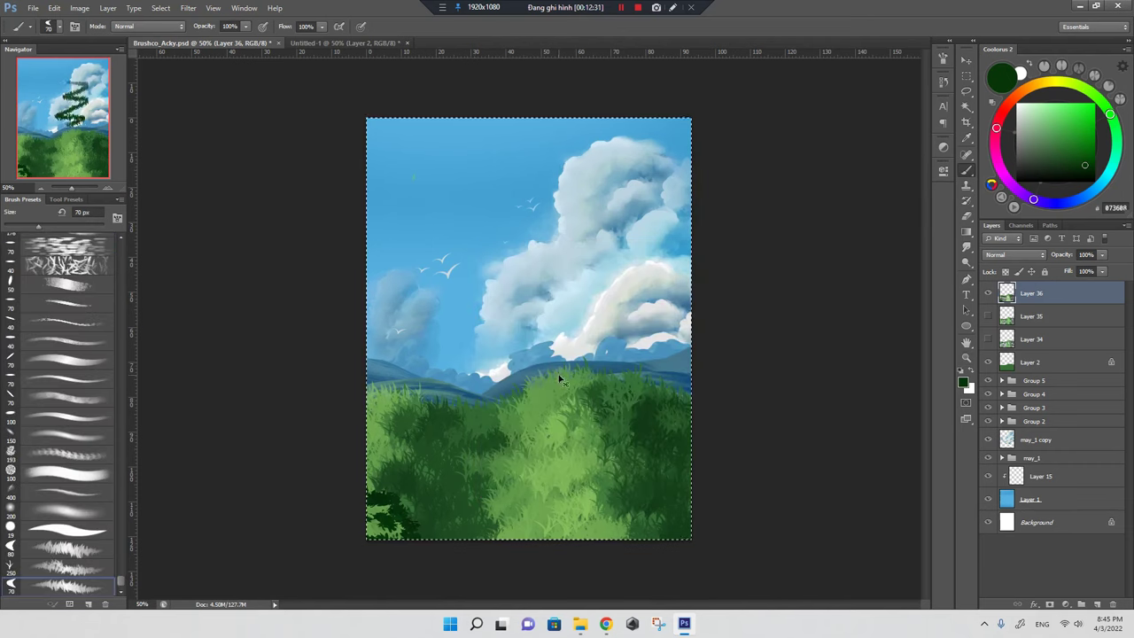
key("ctrl+a")
key("Delete")
key("ctrl+d")
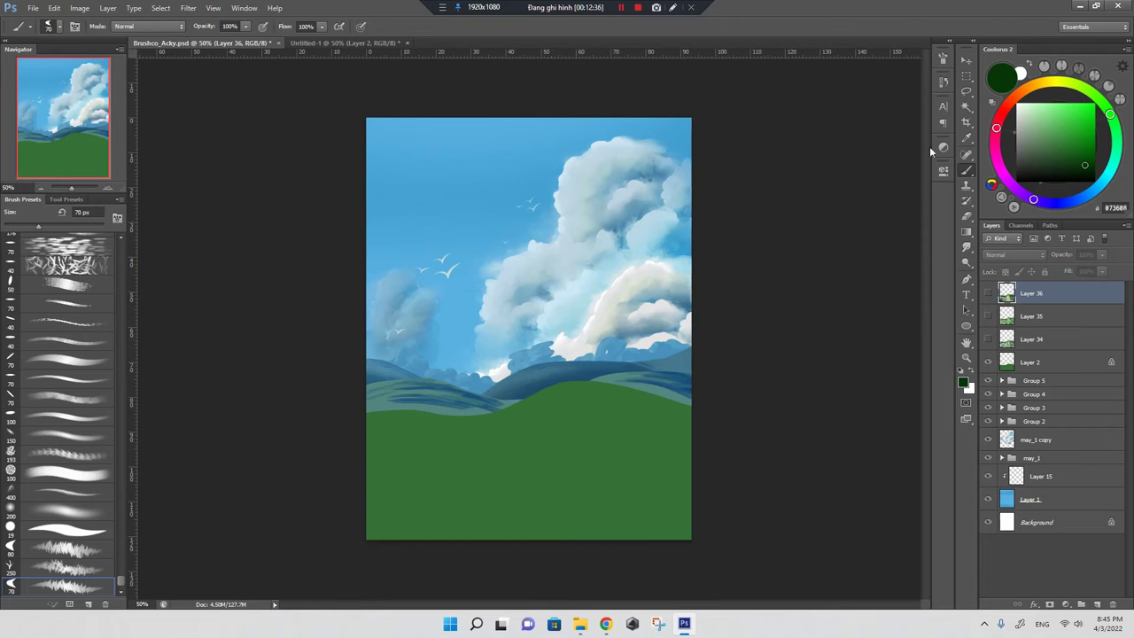
right_click(965, 171)
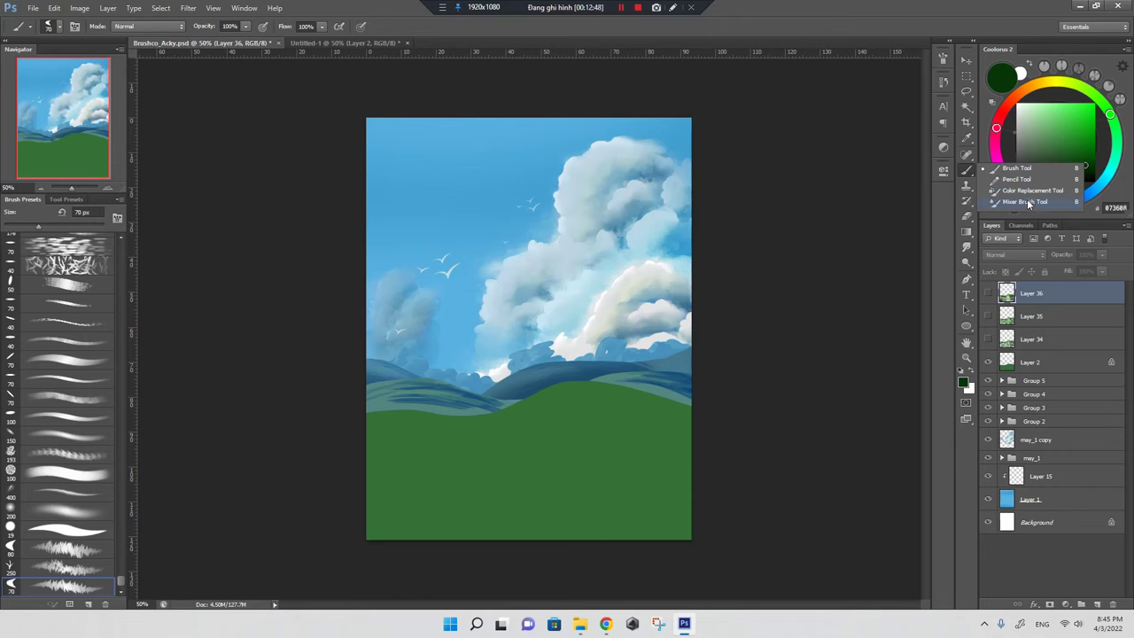
Select the Mixer Brush Tool and create new empty Layer 37 at the top
left_click(1027, 203)
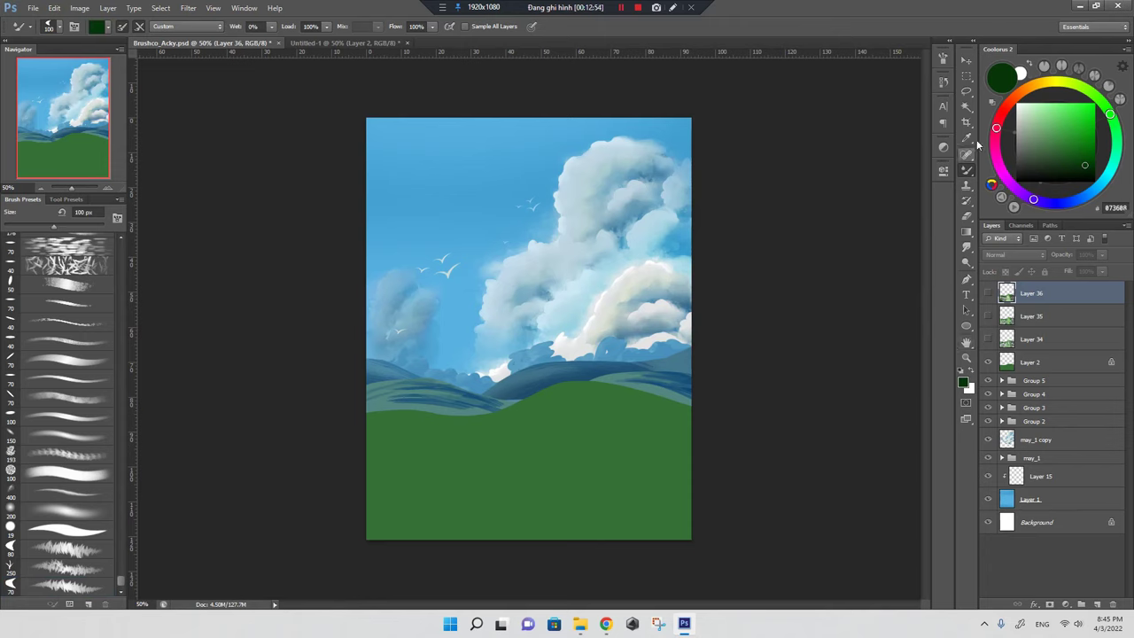
left_click(1097, 604)
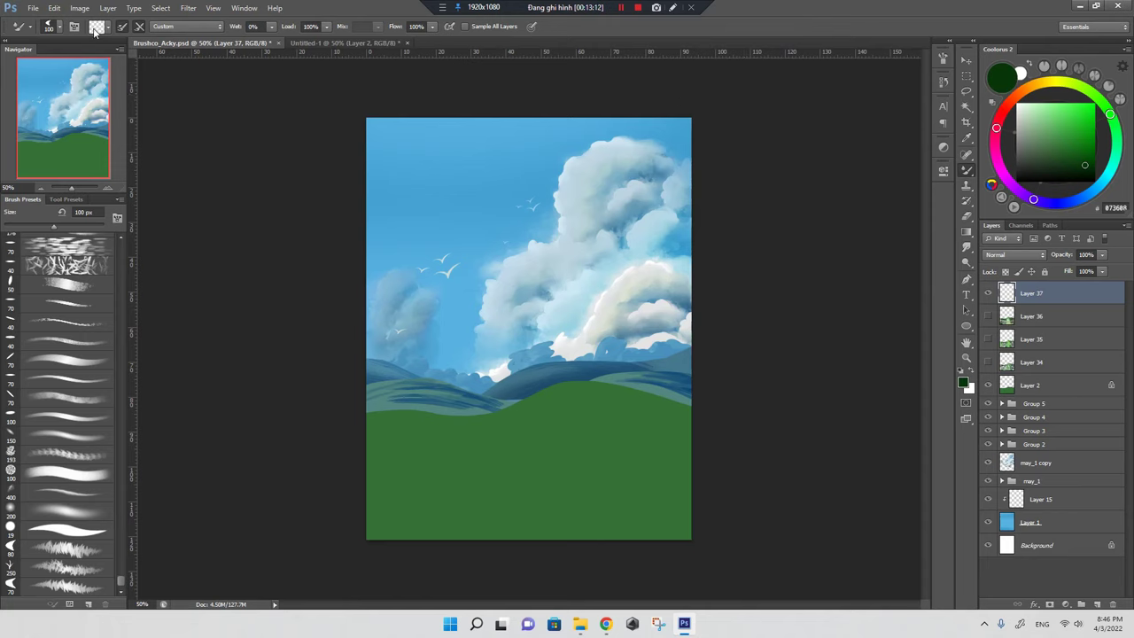
Enable Clean brush after each stroke and paint lighter green grass across the lower middle
left_click(138, 27)
left_click(1063, 140)
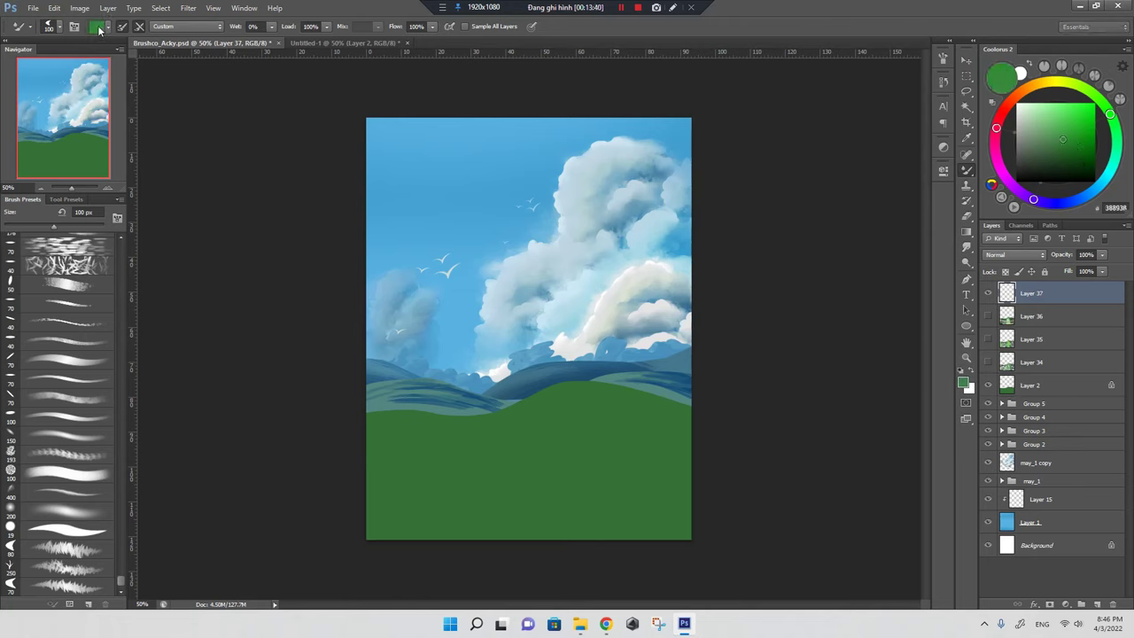
left_click_drag(470, 403, 532, 363)
left_click_drag(434, 372, 549, 354)
Extend the trial grass toward the lower left and horizon, then undo all of it
left_click_drag(620, 416, 381, 439)
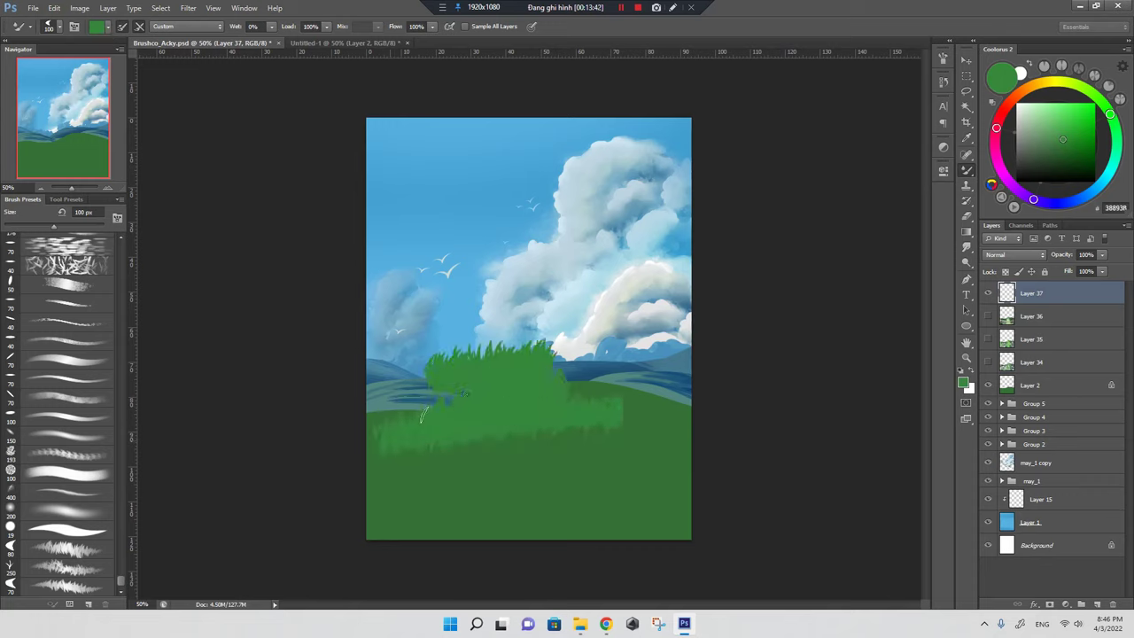
left_click_drag(567, 390, 539, 386)
key("ctrl+alt+z")
key("ctrl+alt+z")
key("ctrl+shift+z")
key("ctrl+shift+z")
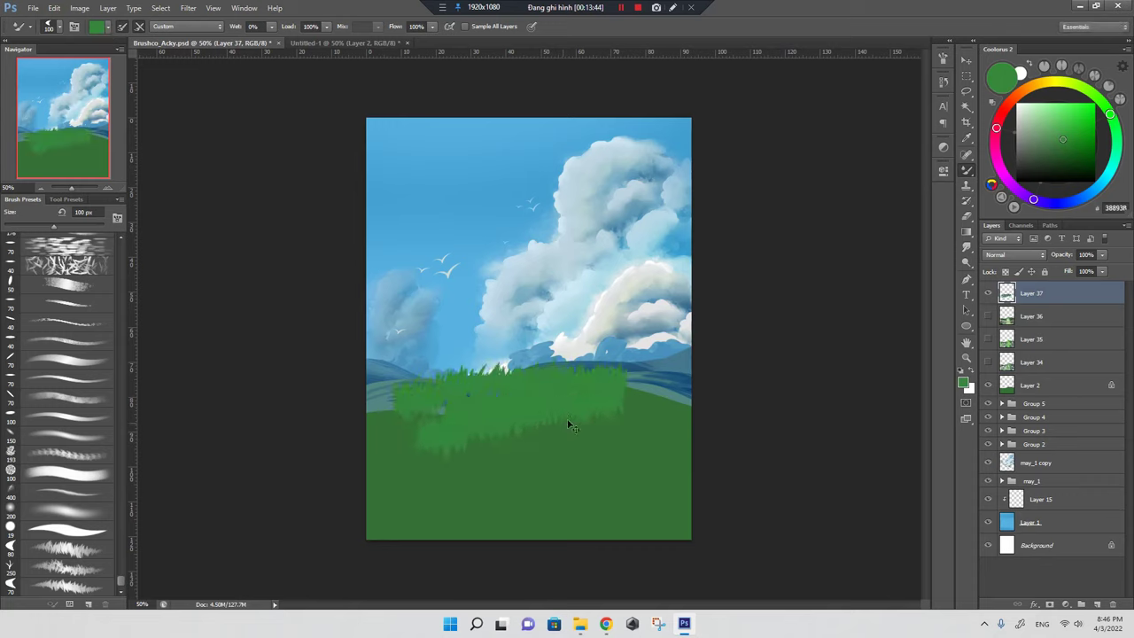
key("ctrl+alt+z")
key("ctrl+alt+z")
key("ctrl+alt+z")
key("ctrl+shift+z")
key("ctrl+shift+z")
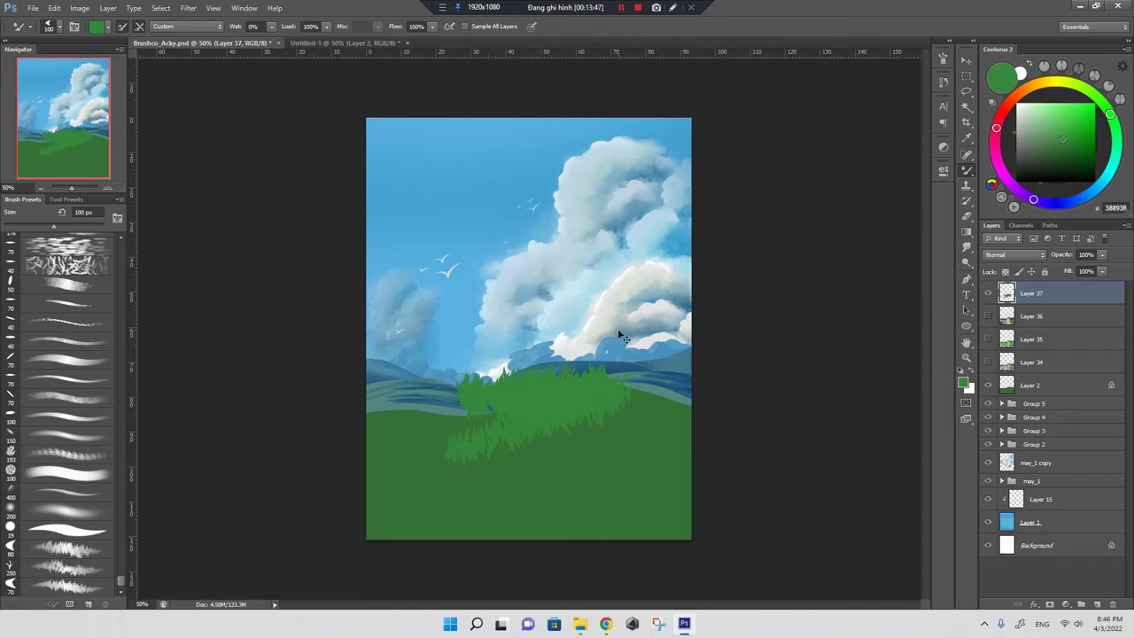
key("ctrl+alt+z")
key("ctrl+alt+z")
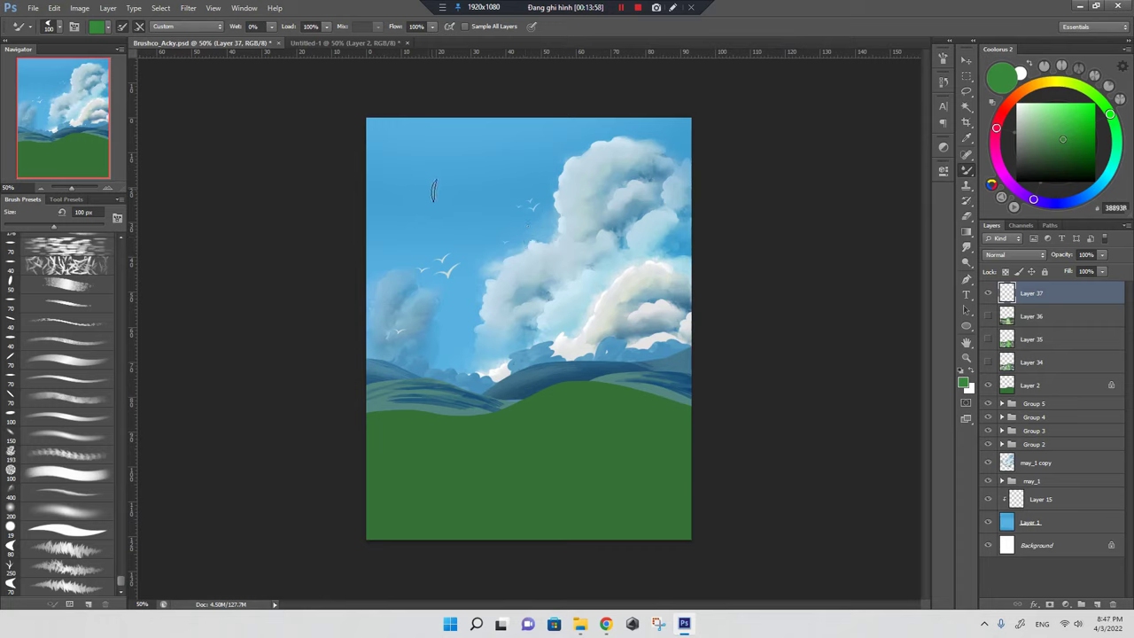
Fill a small rectangle in the upper-left sky with dark green 1F6327
key("m")
left_click_drag(413, 166, 462, 231)
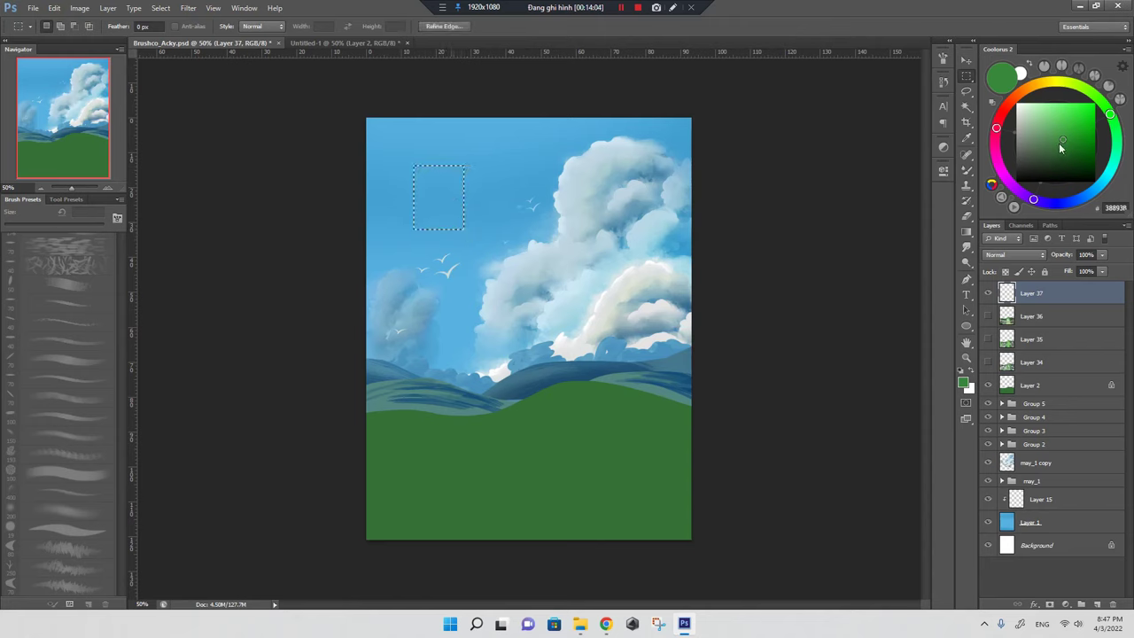
left_click_drag(1062, 148, 1076, 156)
key("alt+BackSpace")
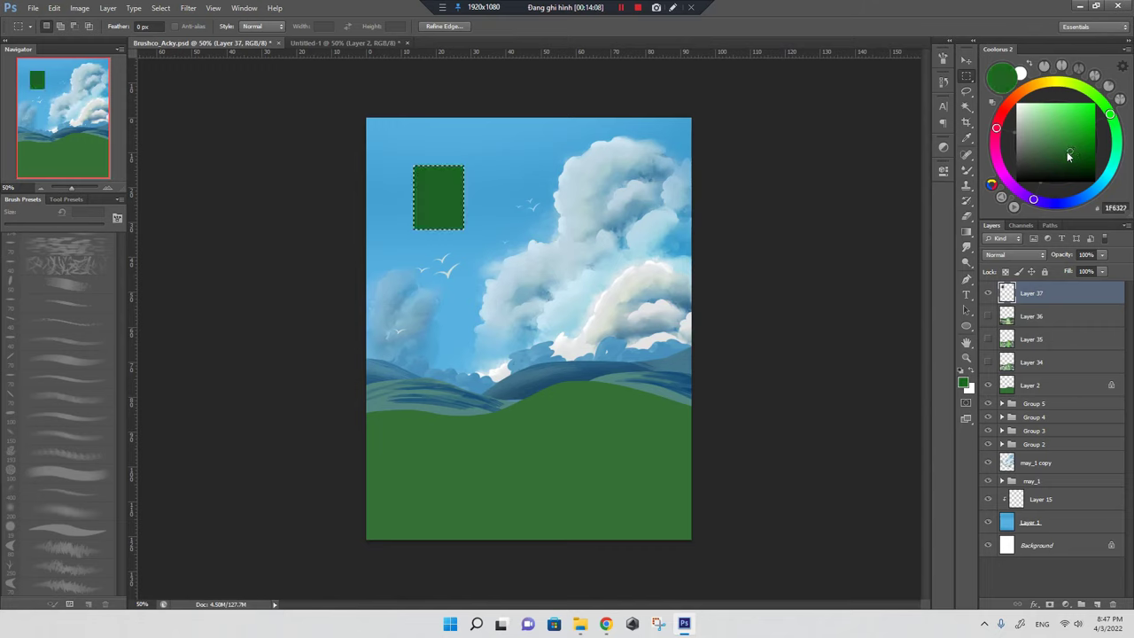
key("ctrl+d")
Switch back from the mixer brush to the regular Brush Tool
key("b")
right_click(967, 169)
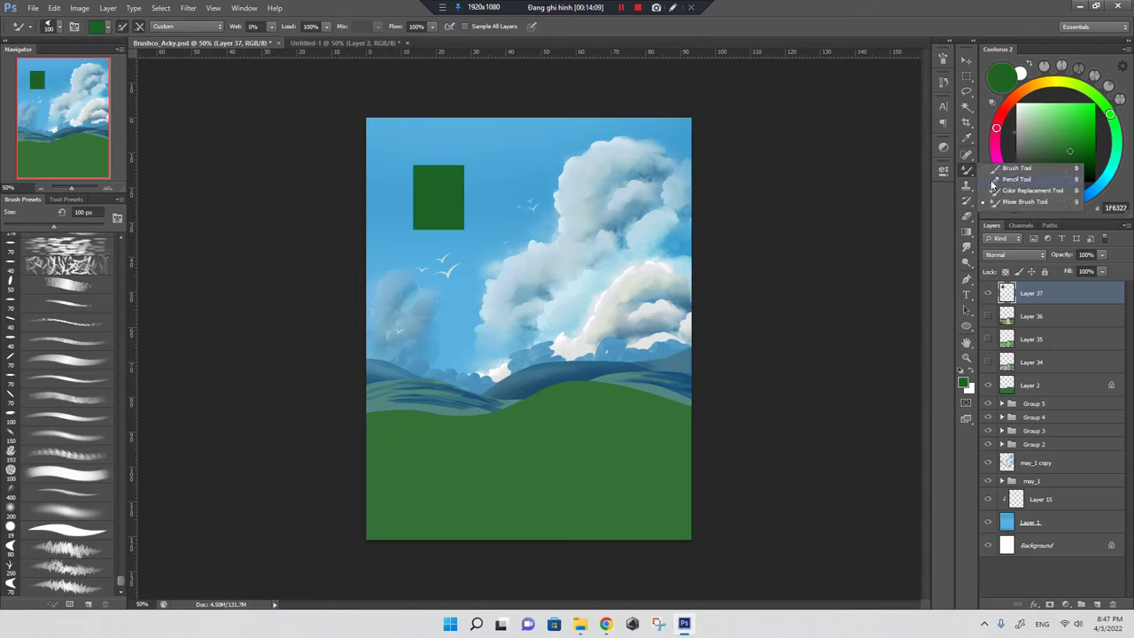
left_click(988, 200)
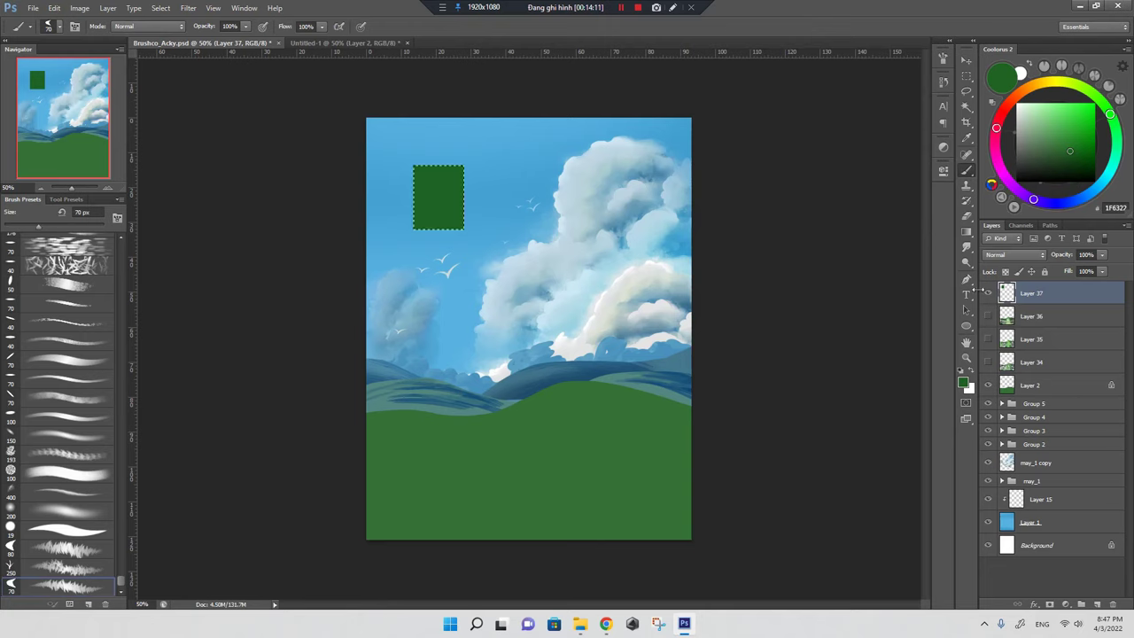
Set a soft round brush tip at 125 px
right_click(484, 318)
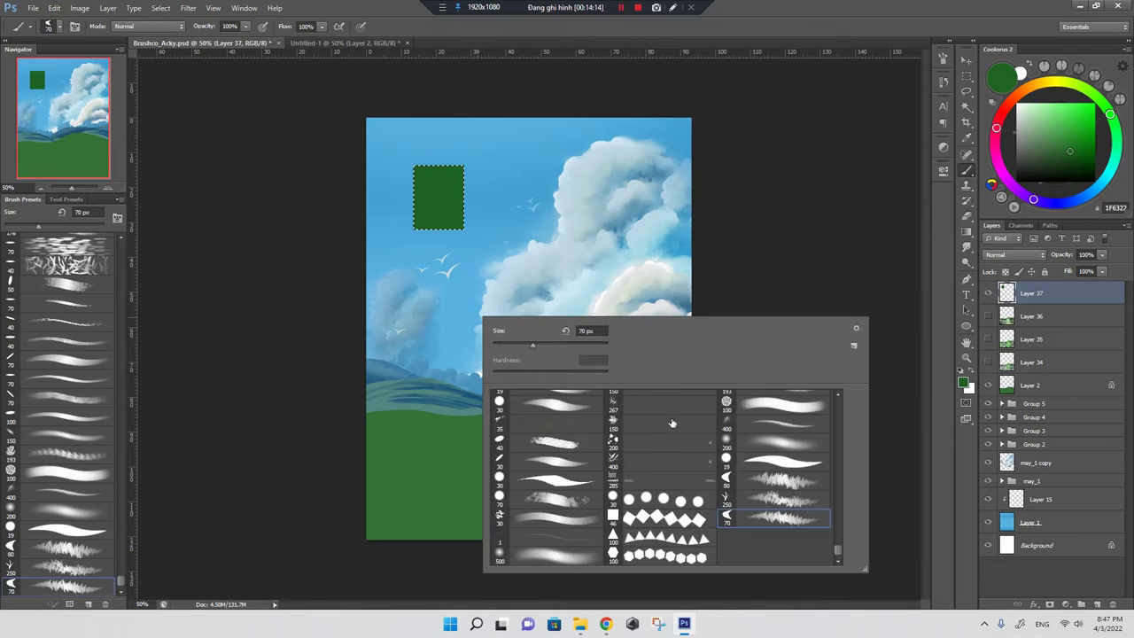
left_click_drag(838, 551, 837, 403)
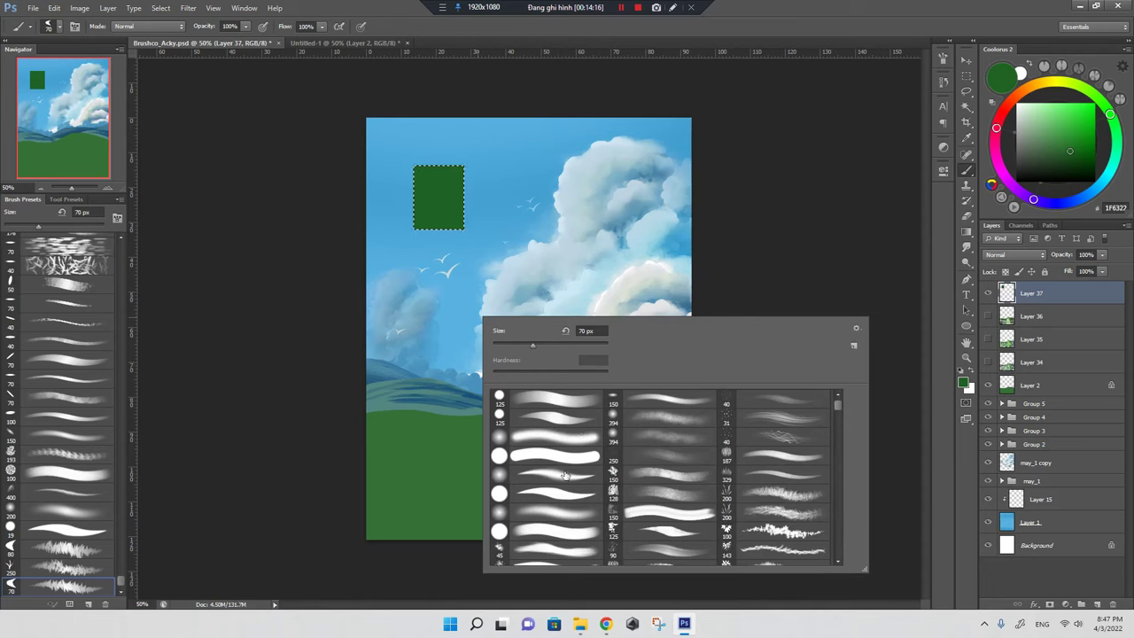
left_click(559, 519)
left_click(807, 8)
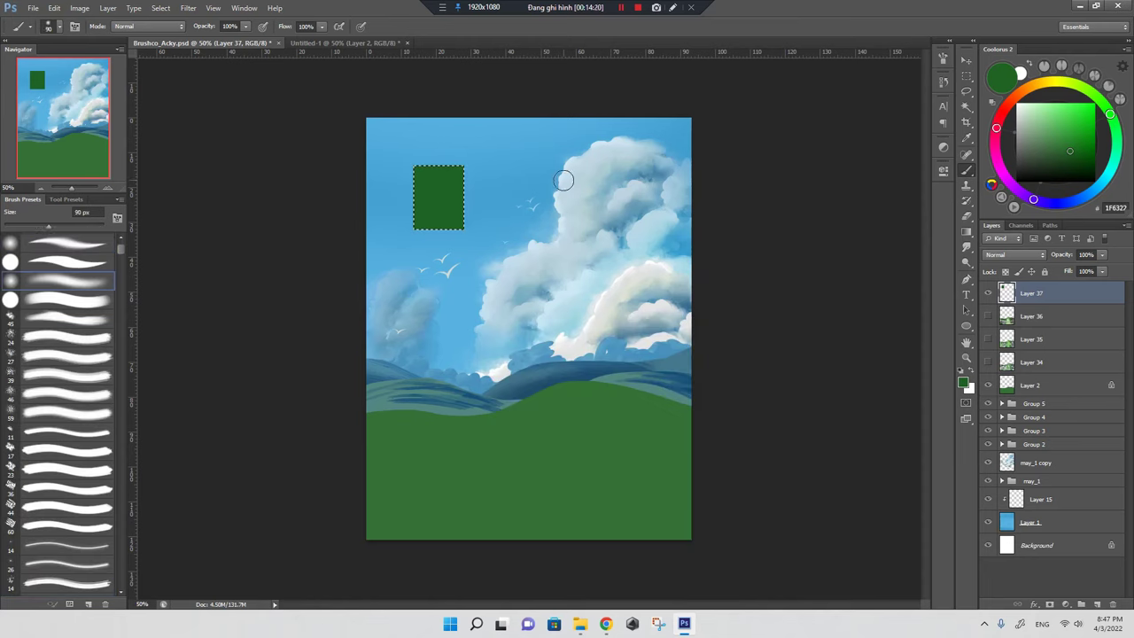
key("bracketright")
key("bracketright")
key("bracketright")
Paint light yellow-green across the top of the rectangle
left_click(525, 211)
mouse_move(1067, 130)
left_mouse_down()
mouse_move(1068, 115)
mouse_move(1099, 97)
left_mouse_up()
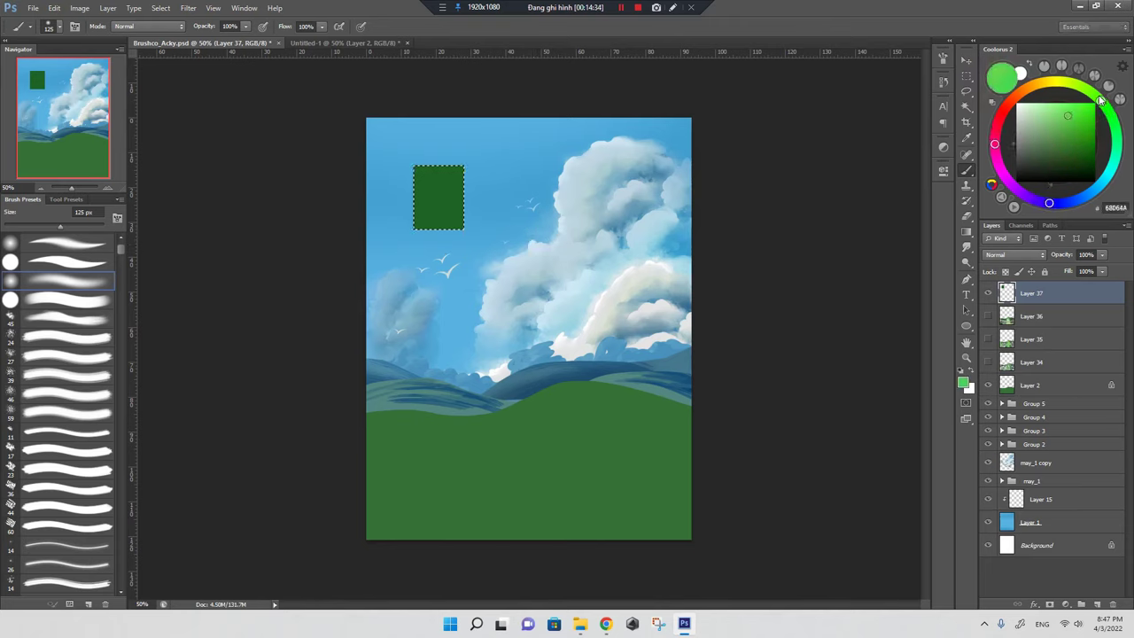
left_click_drag(468, 154, 480, 163)
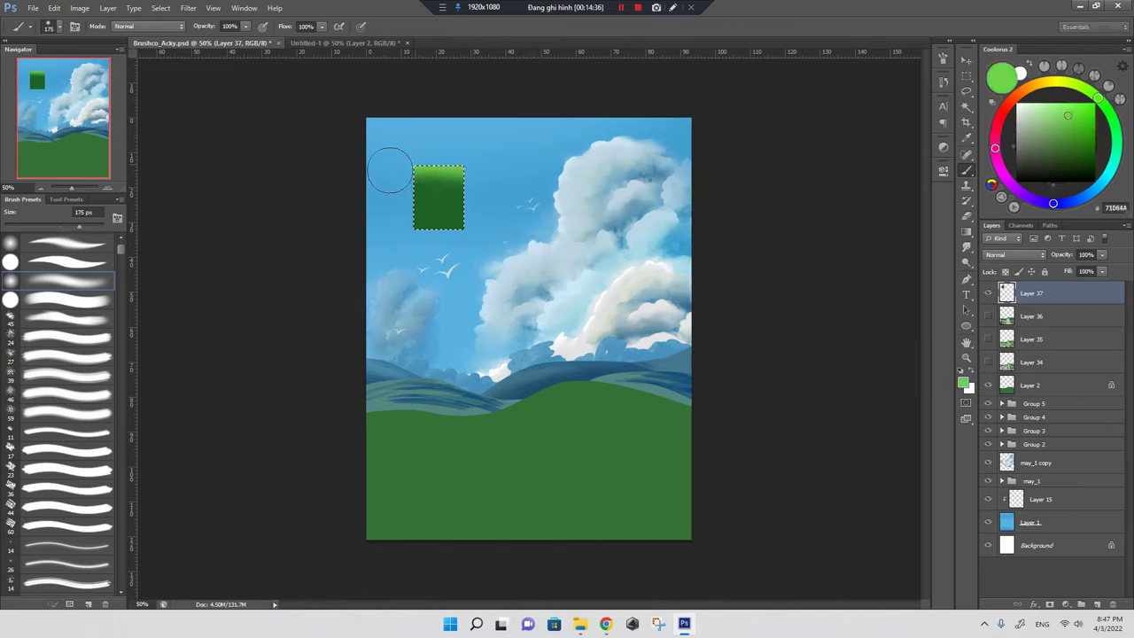
mouse_move(390, 170)
left_mouse_down()
mouse_move(507, 172)
mouse_move(492, 190)
mouse_move(362, 187)
mouse_move(489, 207)
left_mouse_up()
At 200 px, blend medium and dark greens into the rectangle's lower part
key("bracketright")
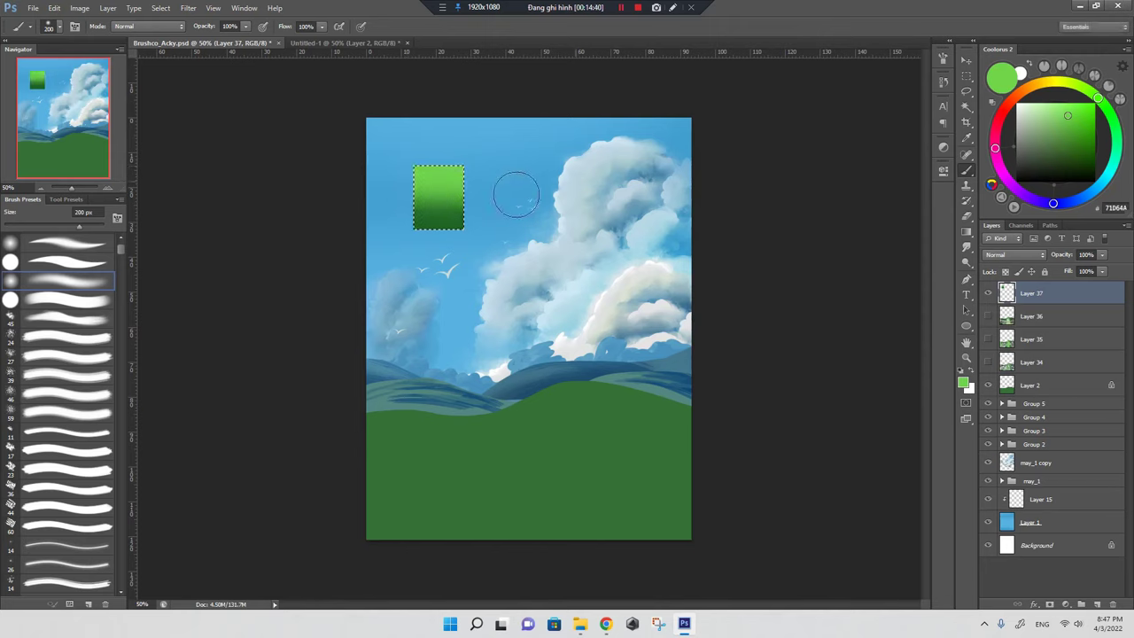
left_click(449, 214, "alt")
left_click(1070, 158)
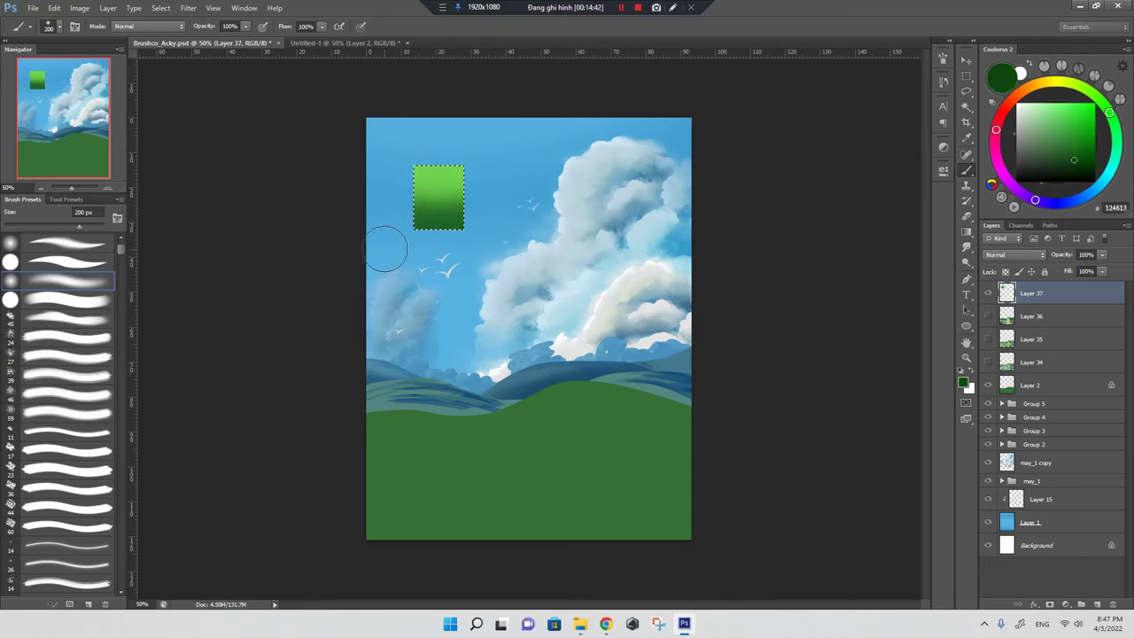
left_click(417, 196, "alt")
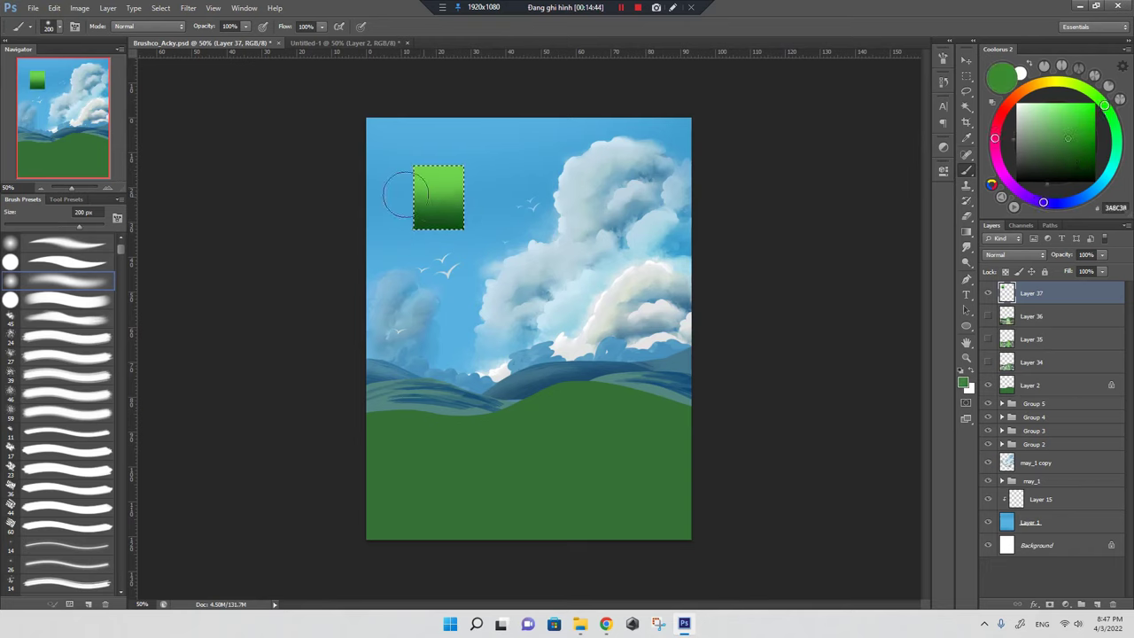
mouse_move(399, 197)
left_mouse_down()
mouse_move(481, 190)
mouse_move(431, 190)
mouse_move(481, 190)
mouse_move(461, 218)
left_mouse_up()
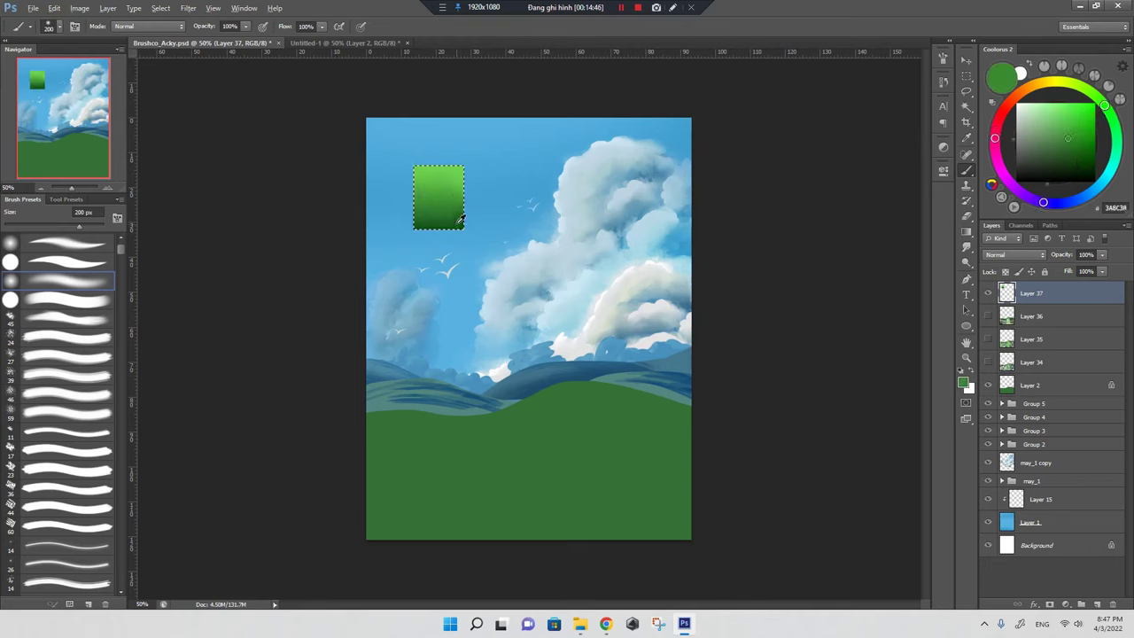
Set the colour to pale green 88DC59 and deselect the rectangle
left_click(461, 219, "alt")
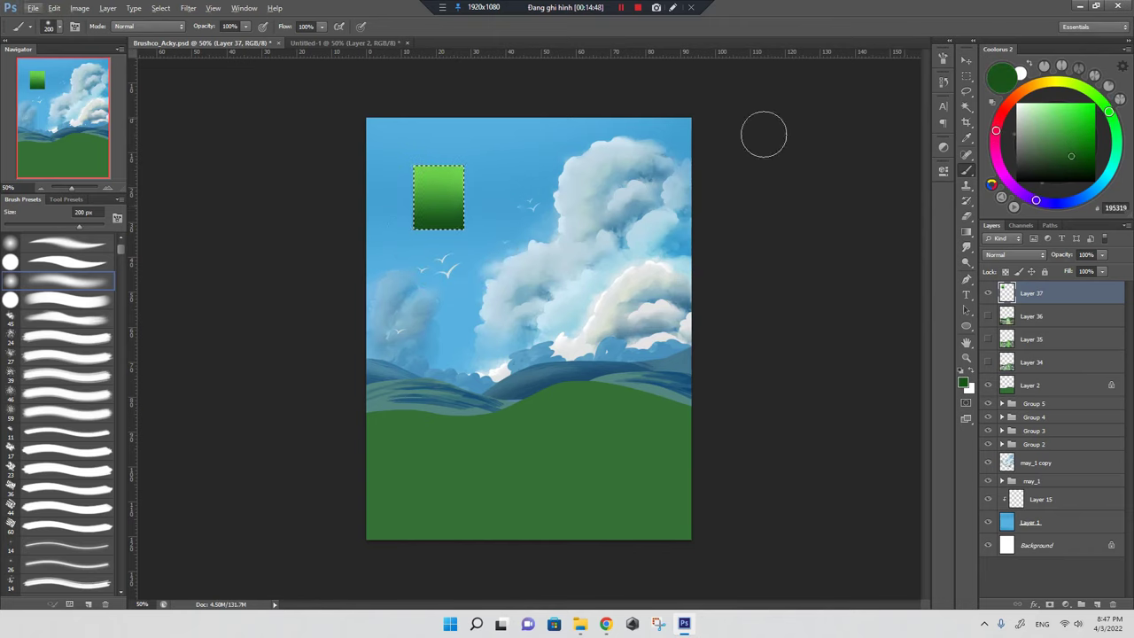
left_click(426, 170, "alt")
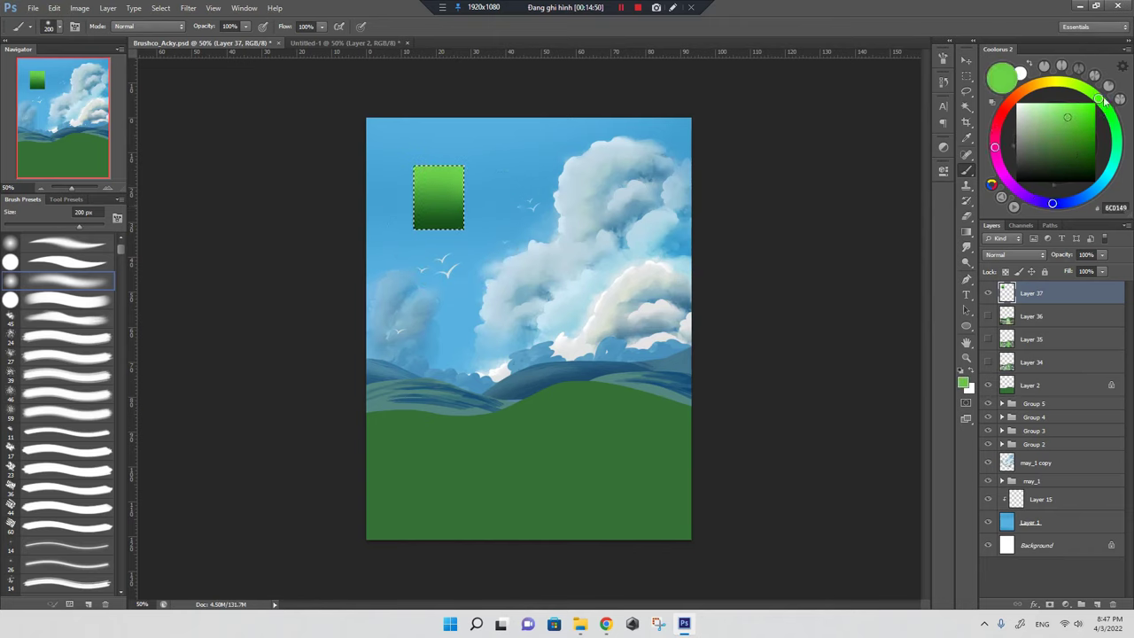
left_click_drag(1104, 103, 1094, 94)
left_click(1064, 113)
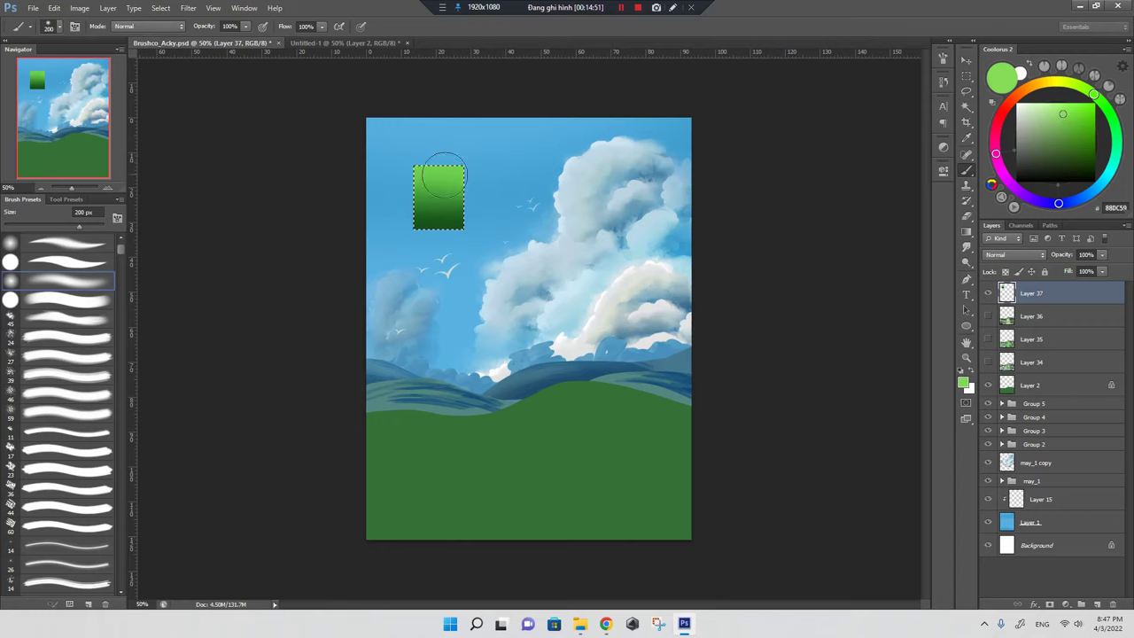
key("ctrl+d")
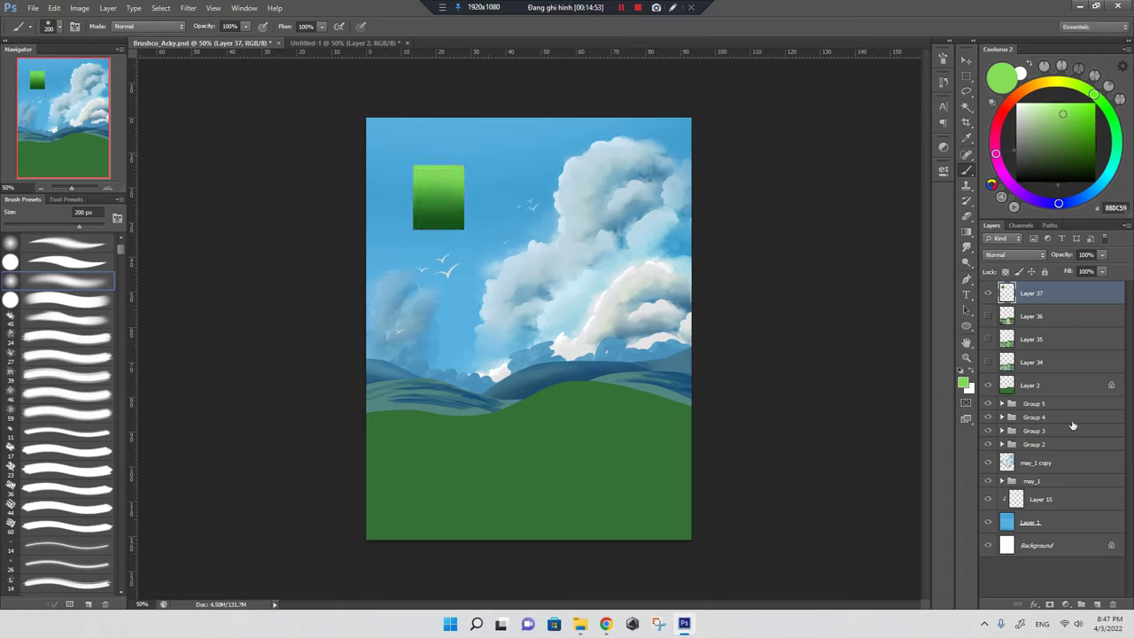
Switch to the Mixer Brush and load it with paint from the green gradient rectangle
key("v")
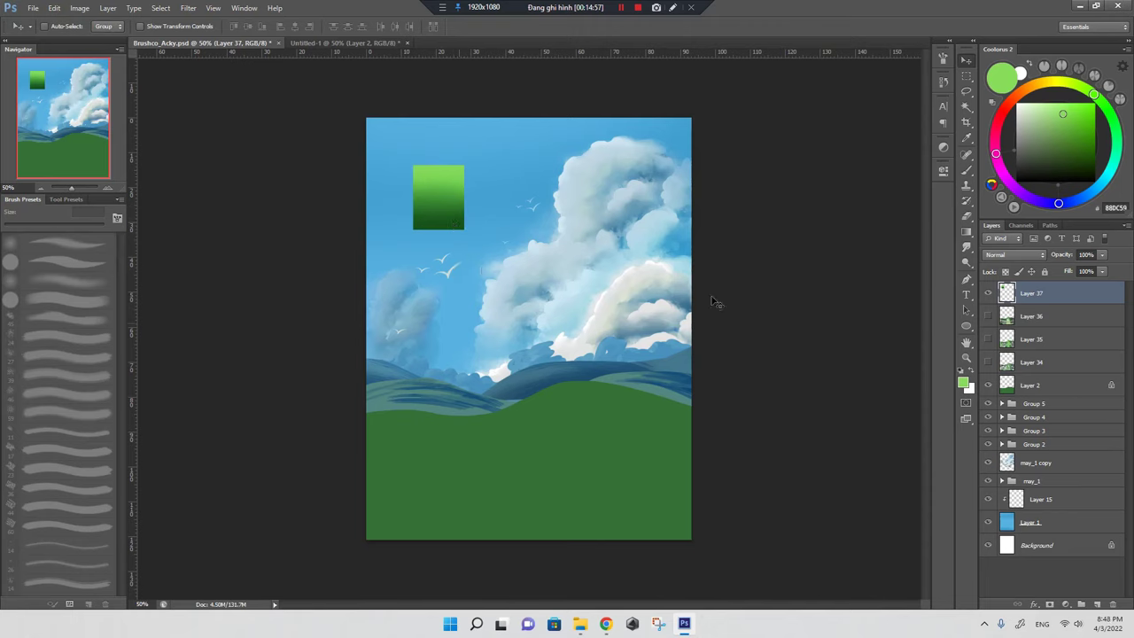
key("b")
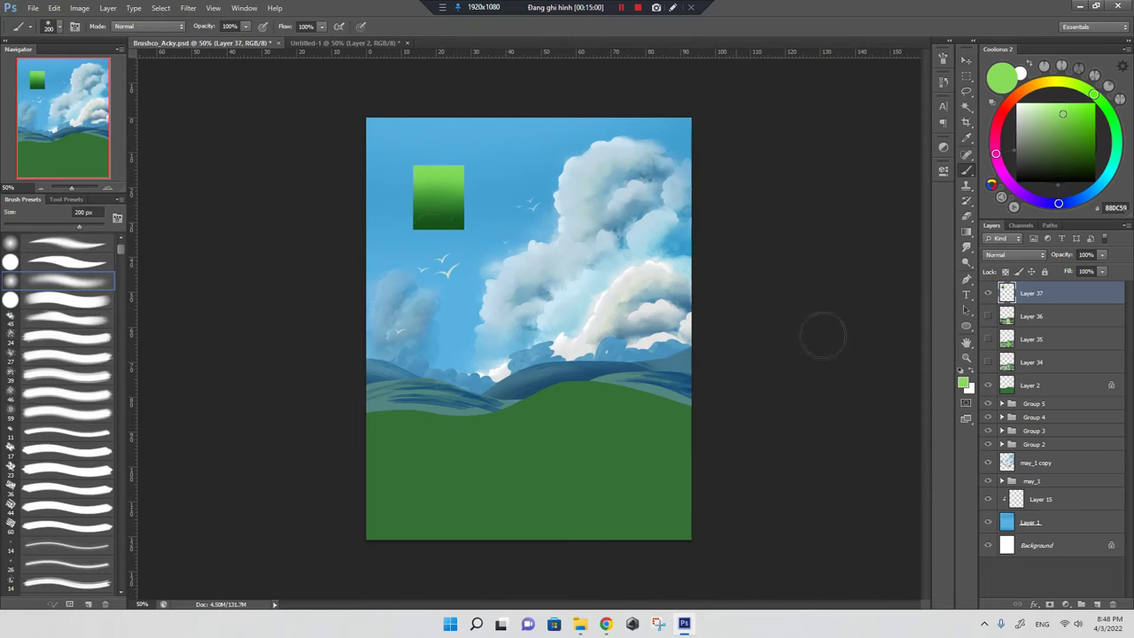
right_click(967, 178)
left_click(1015, 203)
right_click(967, 174)
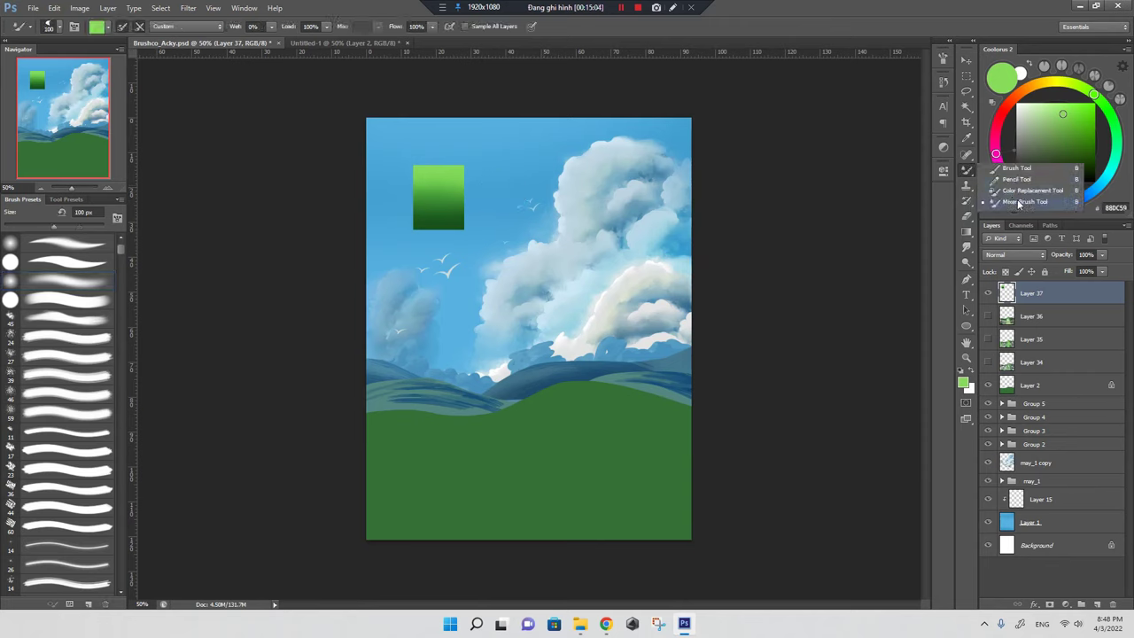
left_click(1017, 203)
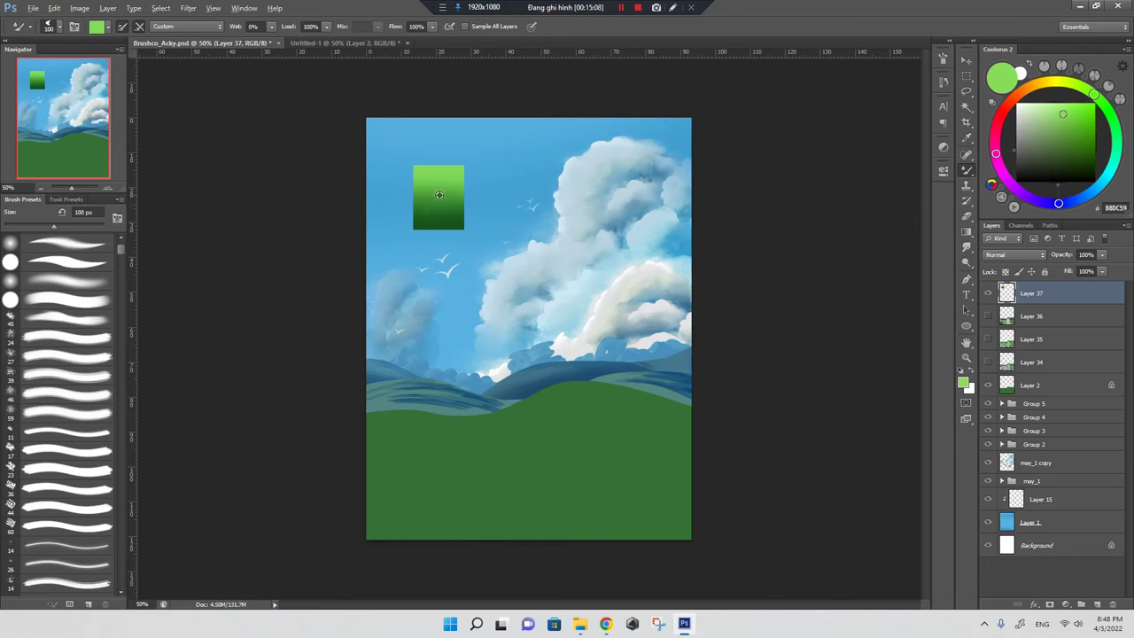
left_click(437, 199, "alt")
Try grass bands across the sky at 125 px, then undo them
left_click_drag(461, 321, 660, 319)
left_click_drag(426, 324, 673, 332)
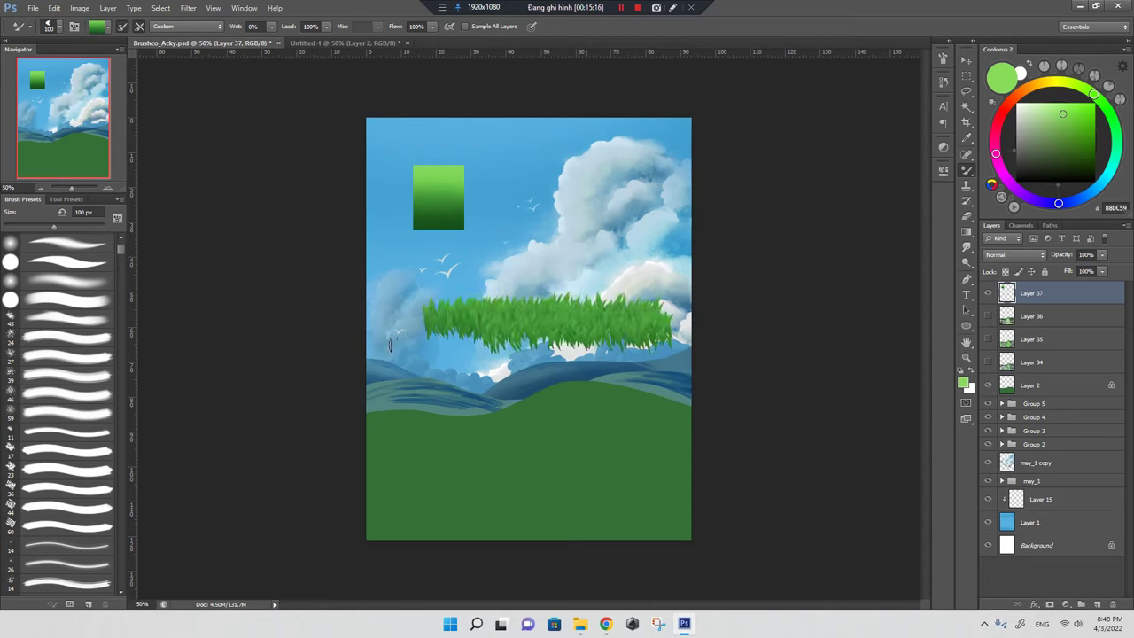
key("ctrl+alt+z")
key("ctrl+alt+z")
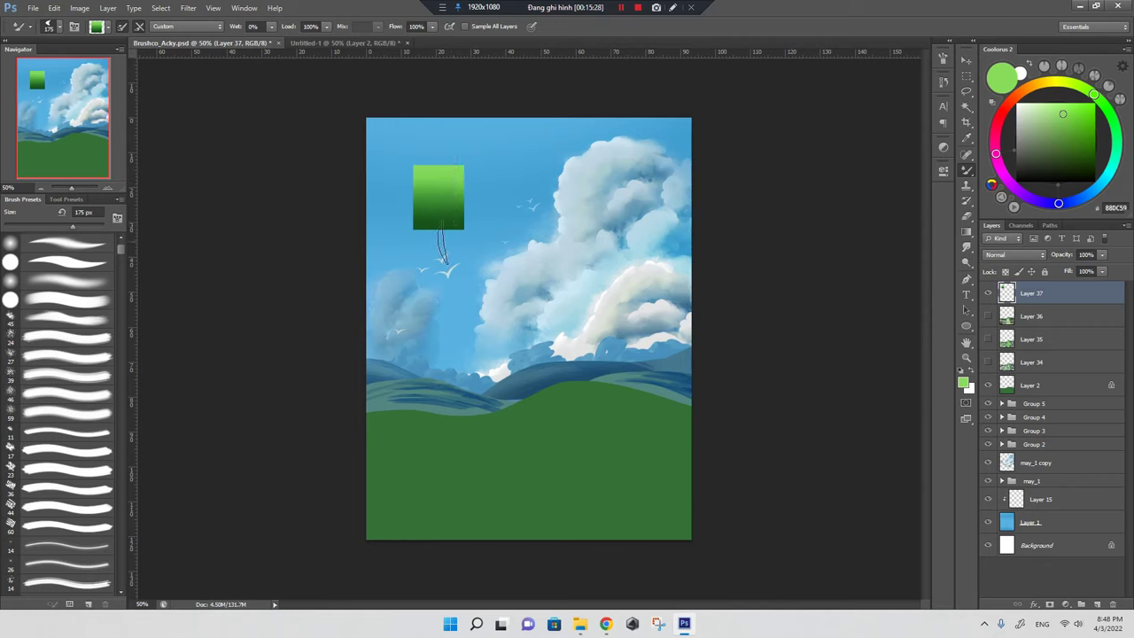
key("bracketleft")
key("bracketleft")
left_click_drag(414, 301, 587, 301)
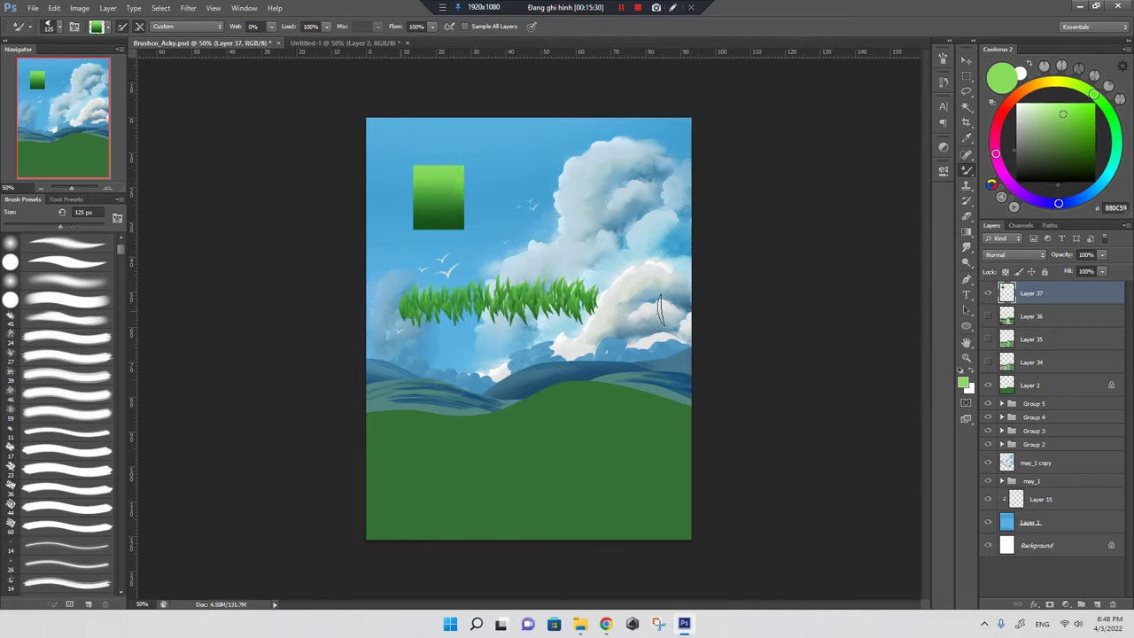
left_click_drag(659, 310, 674, 345)
key("ctrl+z")
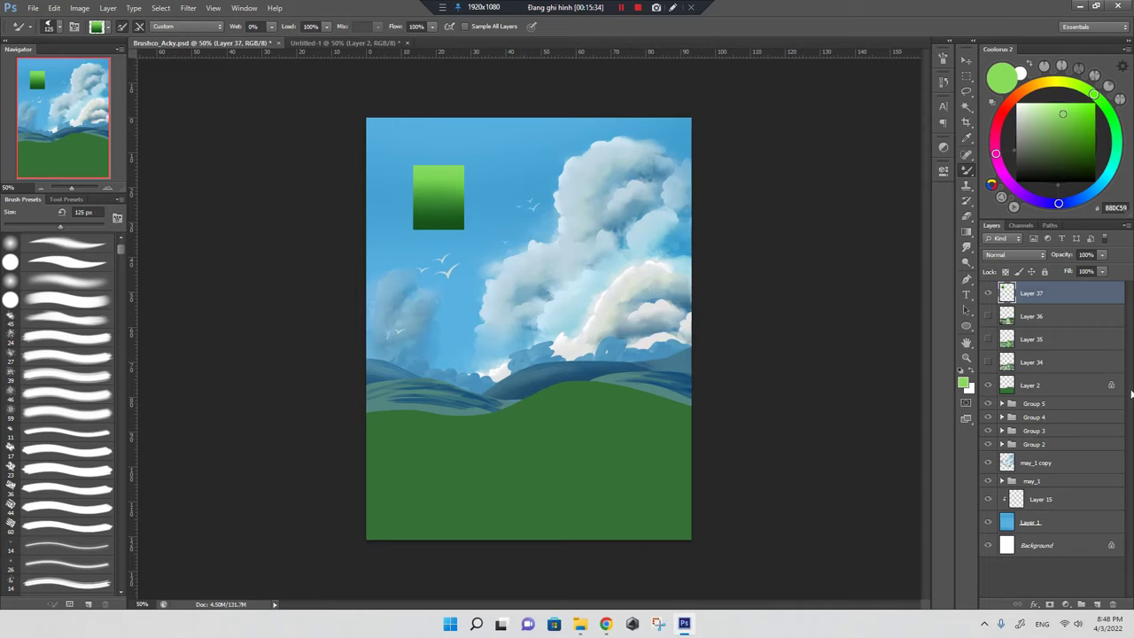
Paint a grass patch across the lower middle of the field
left_click_drag(485, 483, 558, 496)
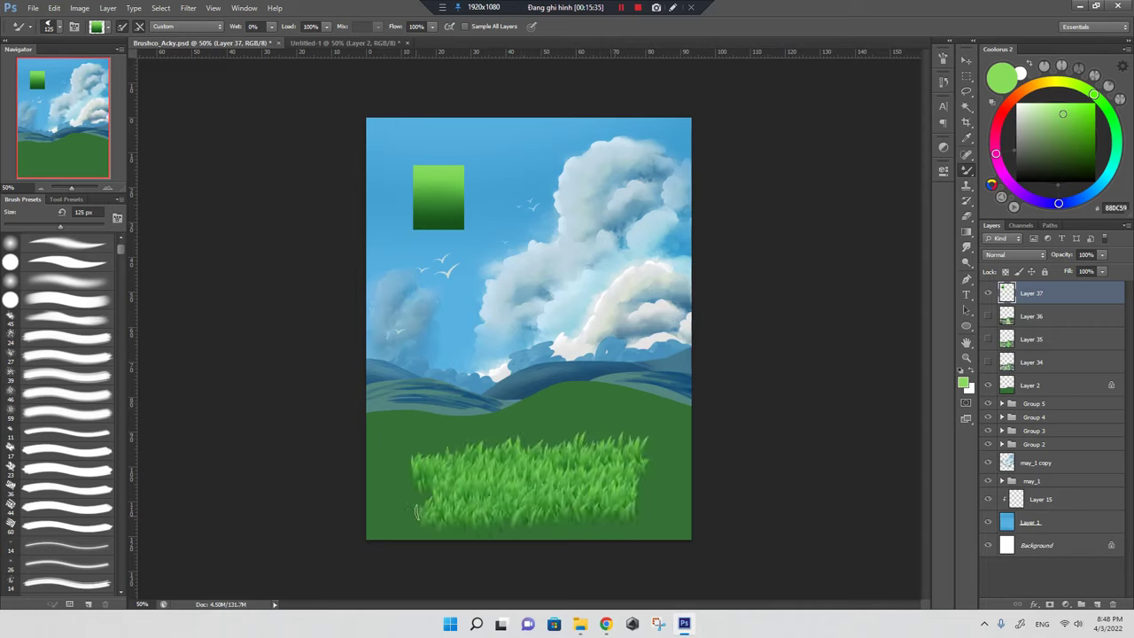
key("ctrl+z")
left_click_drag(501, 423, 642, 478)
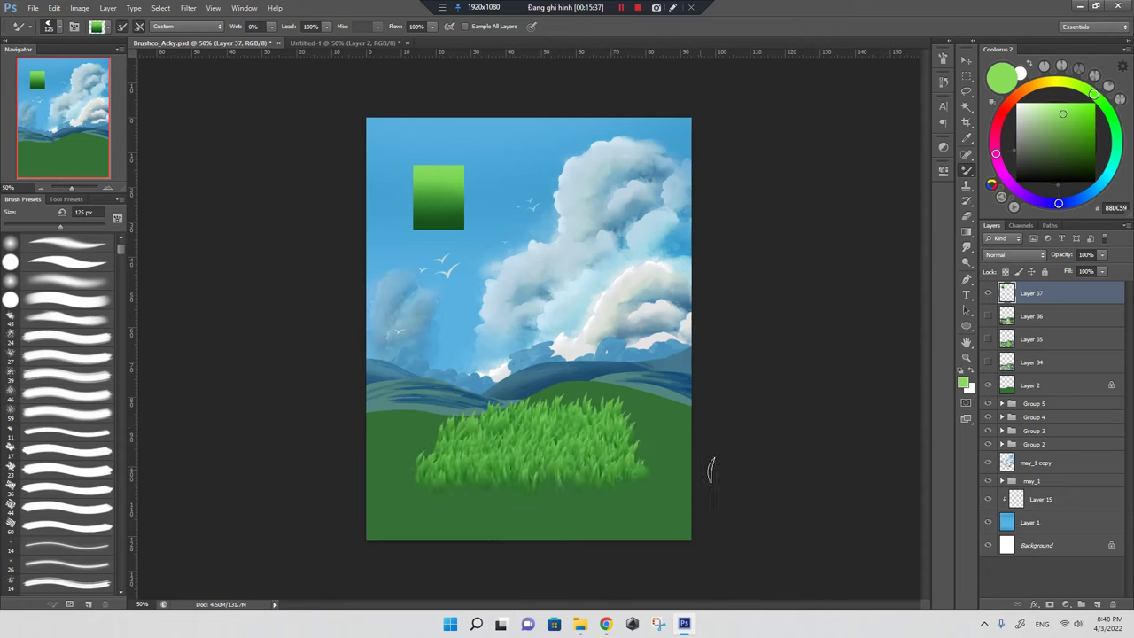
Pick the 250 px grass brush and move the grass patch up onto the hills
right_click(627, 268)
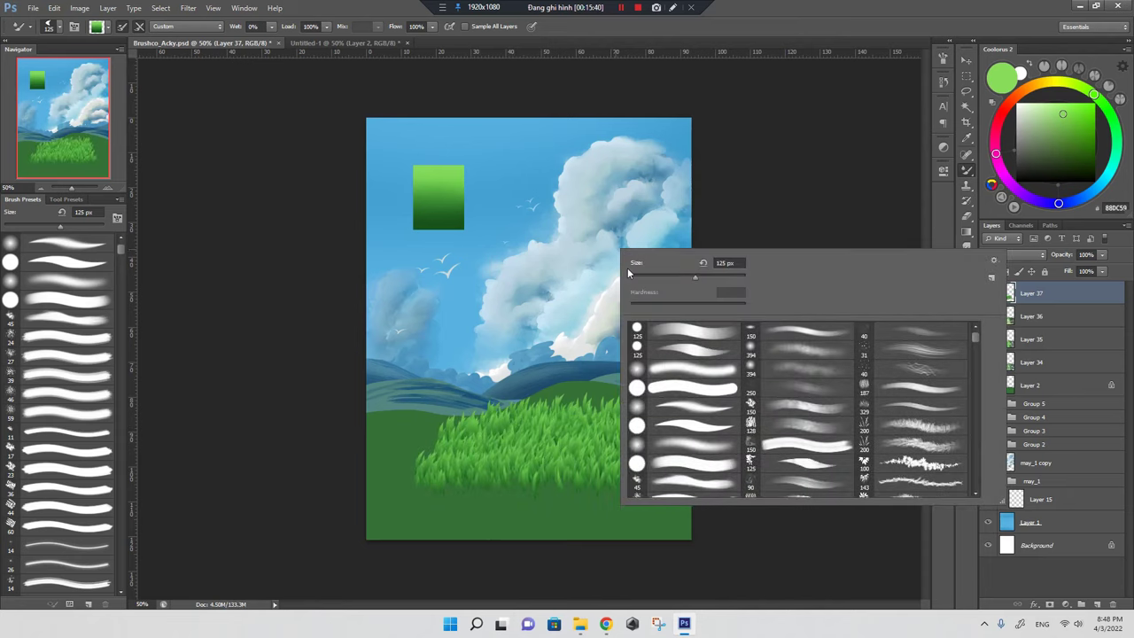
left_click_drag(973, 343, 974, 502)
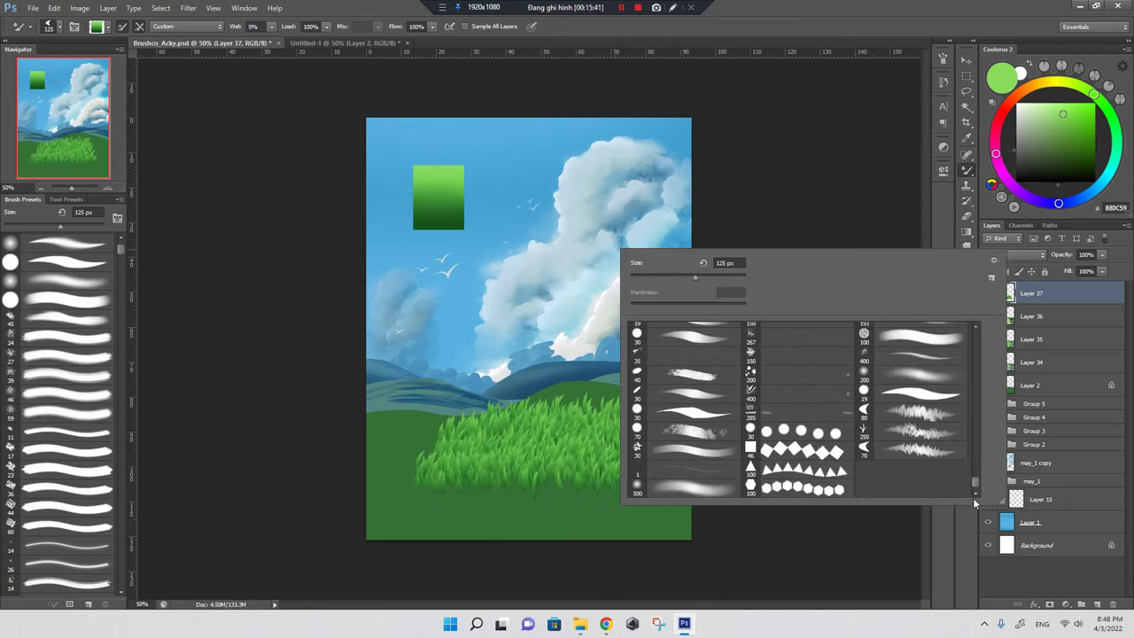
left_click(920, 432)
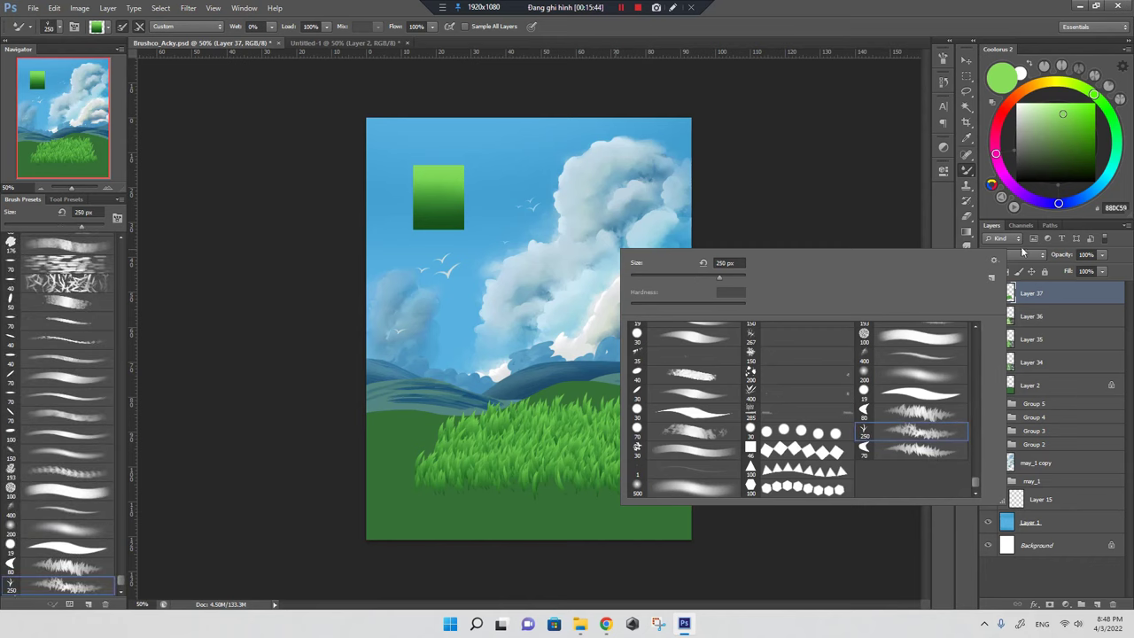
left_click(1037, 300)
key("v")
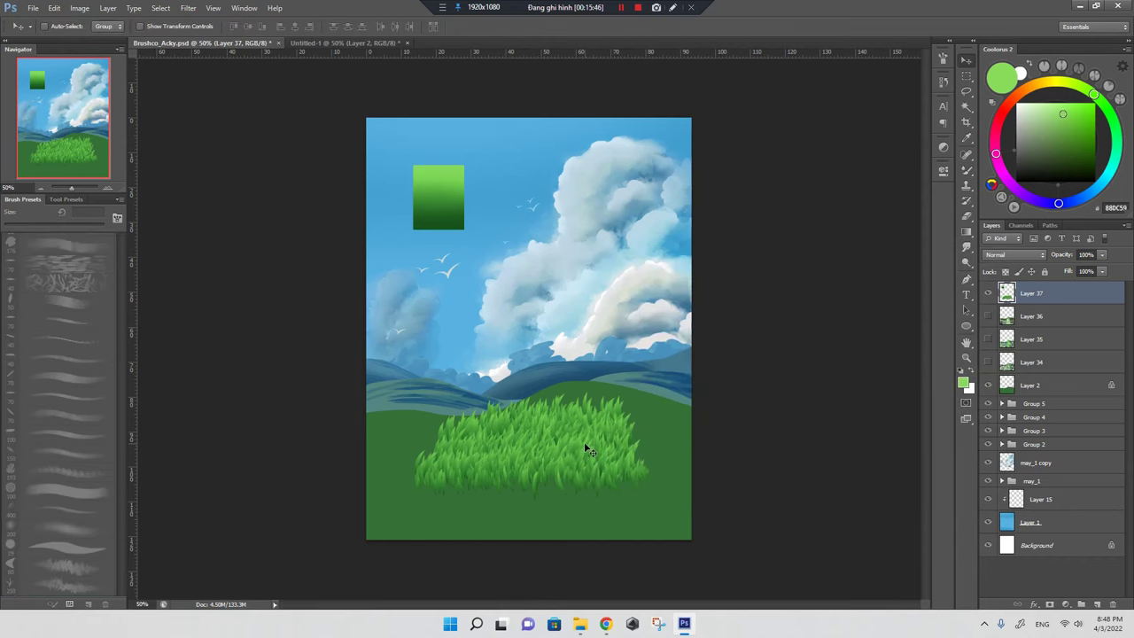
left_click_drag(587, 449, 578, 361)
Paint grass along the field's bottom and nudge the grass slightly right and down
key("b")
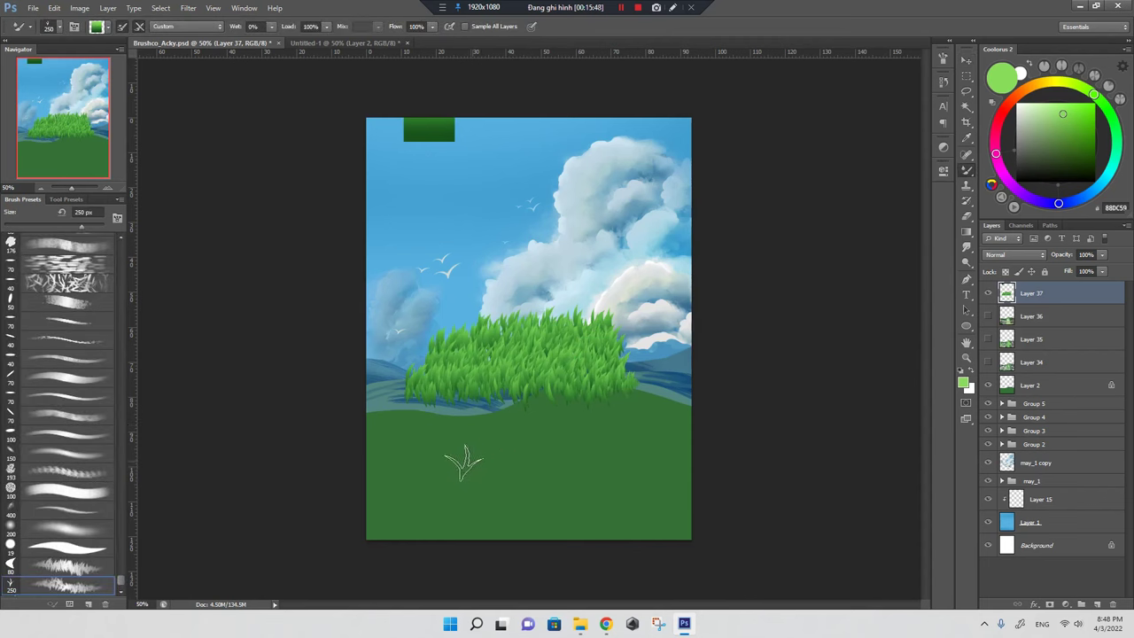
left_click_drag(431, 461, 612, 454)
mouse_move(424, 483)
left_mouse_down()
mouse_move(629, 490)
mouse_move(389, 509)
mouse_move(678, 514)
left_mouse_up()
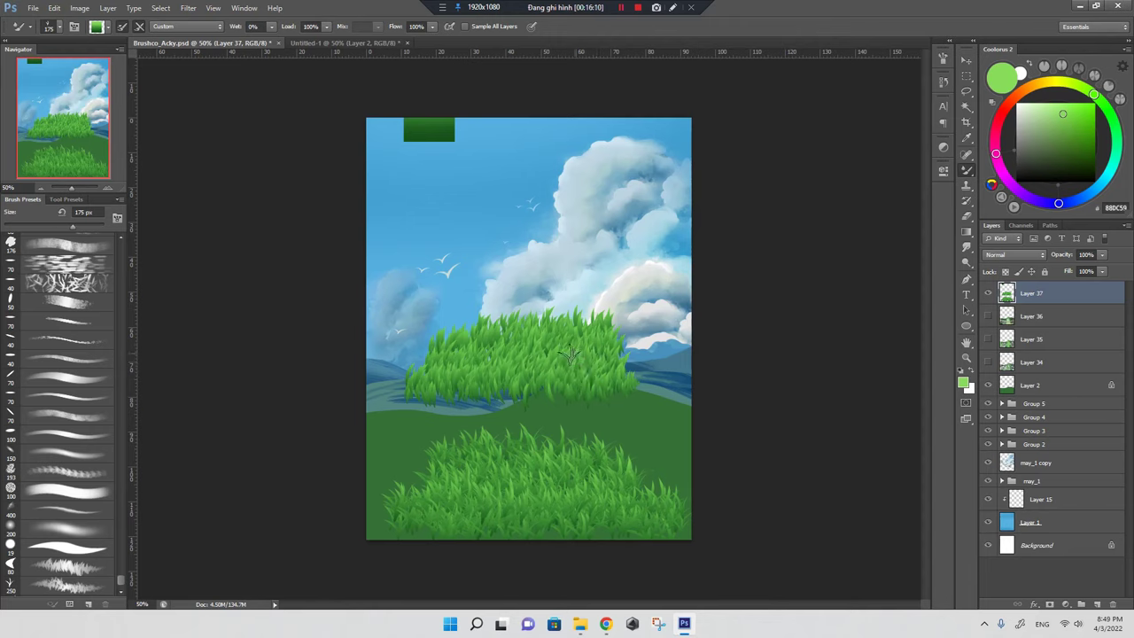
key("v")
left_click_drag(575, 355, 657, 399)
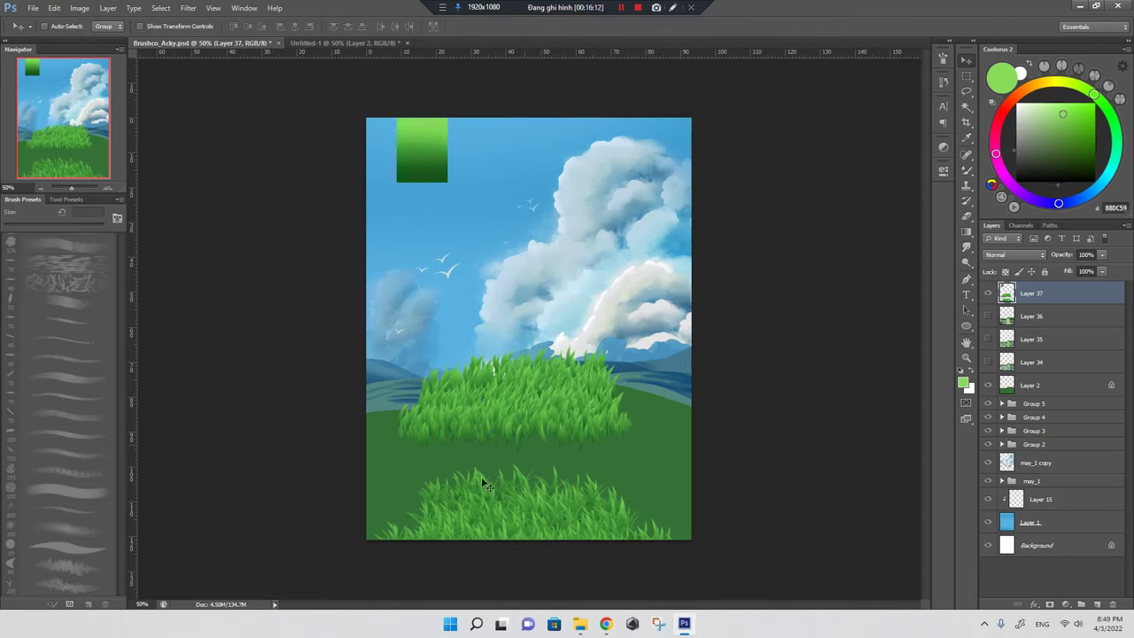
Choose the 70 px grass-blade brush, hide Layer 37, and add a layer above Layer 36
key("b")
right_click(657, 400)
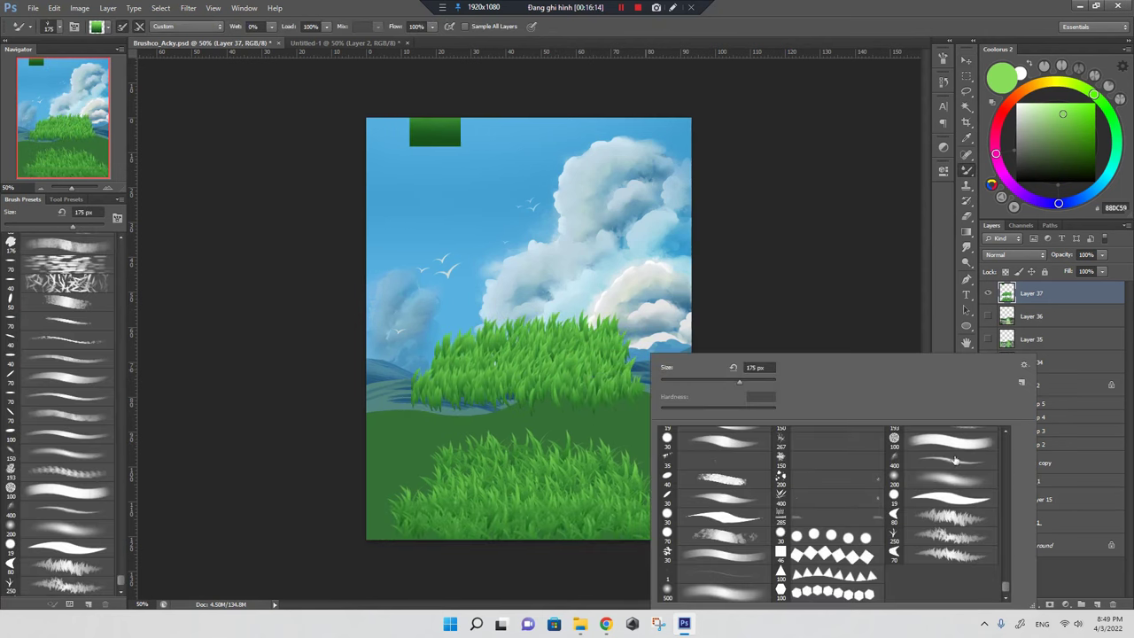
left_click(956, 529)
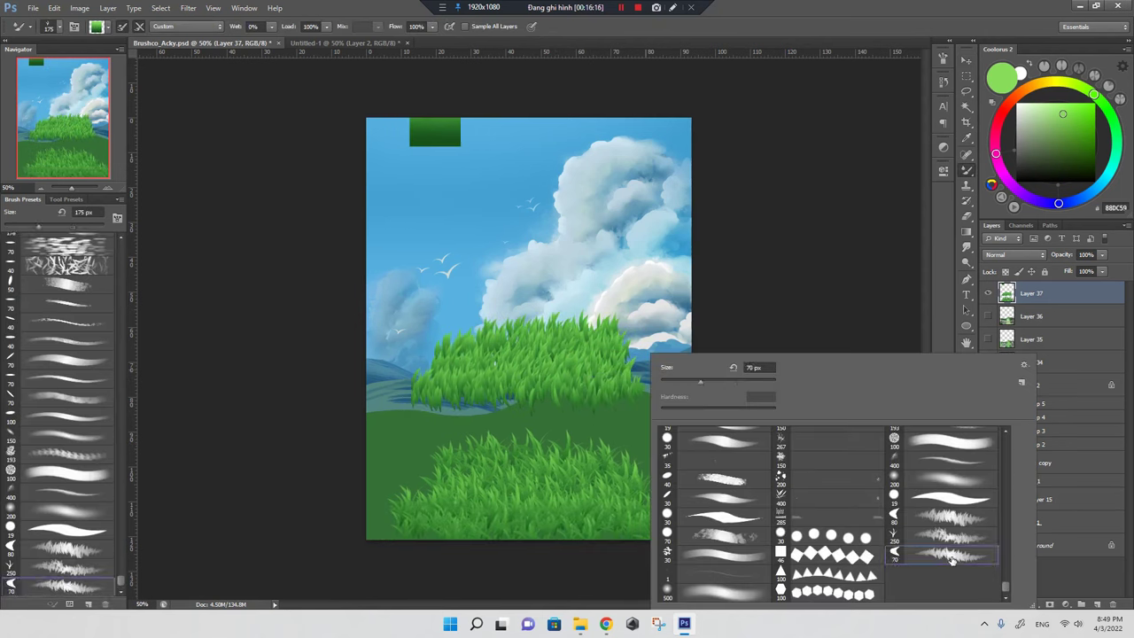
left_click(1019, 272)
left_click(988, 293)
left_click(1024, 324)
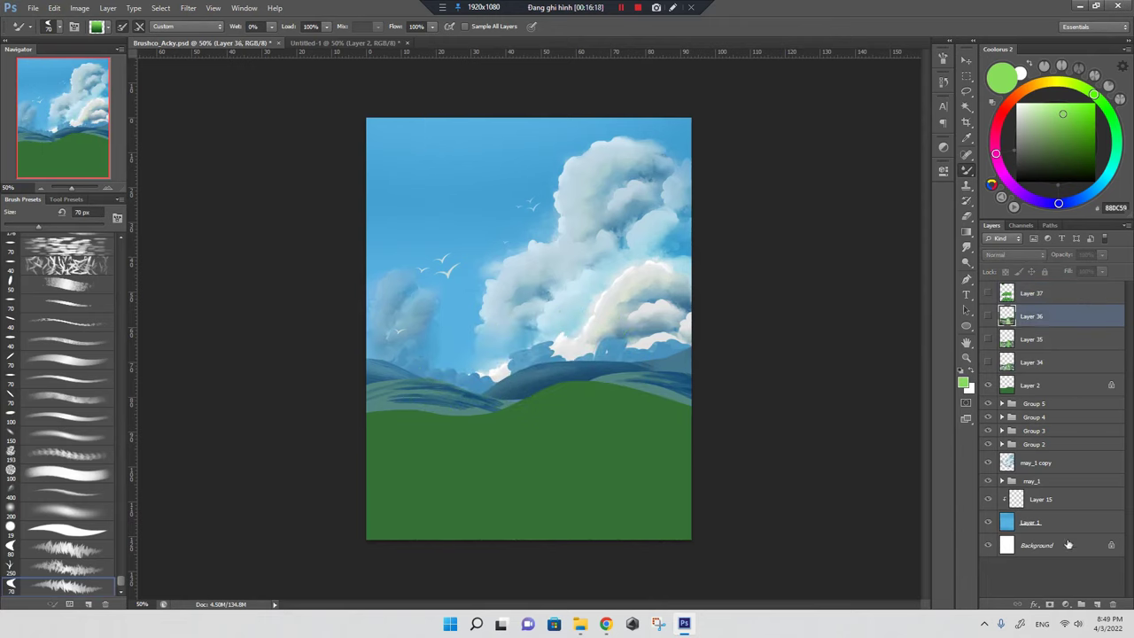
left_click(1097, 604)
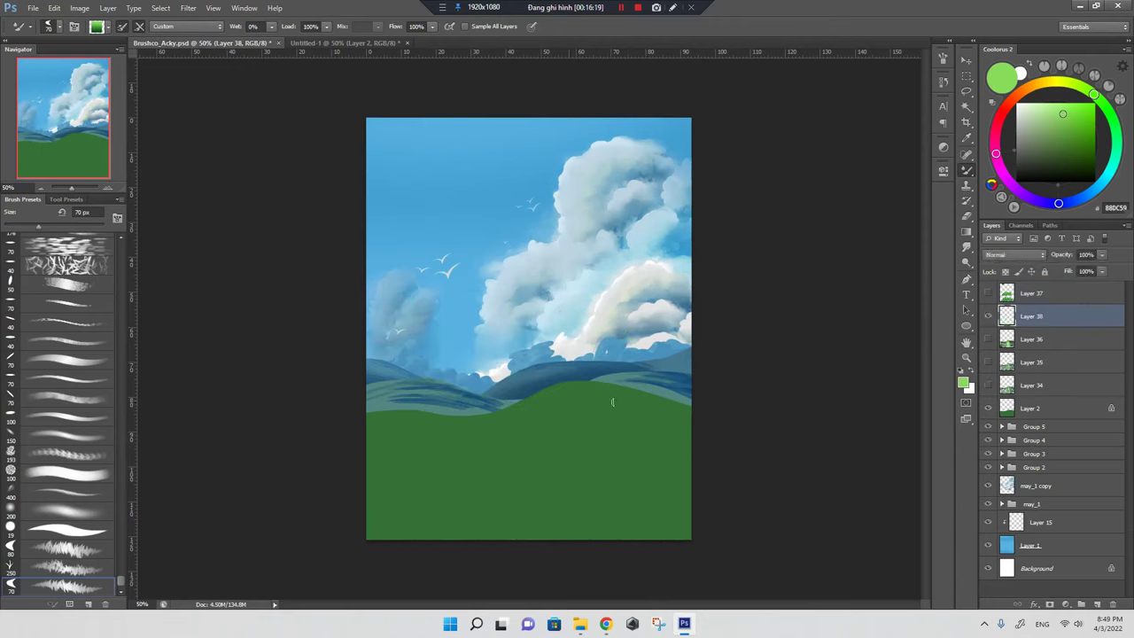
Paint grass along the hill ridge from the left edge to the right edge
key("bracketleft")
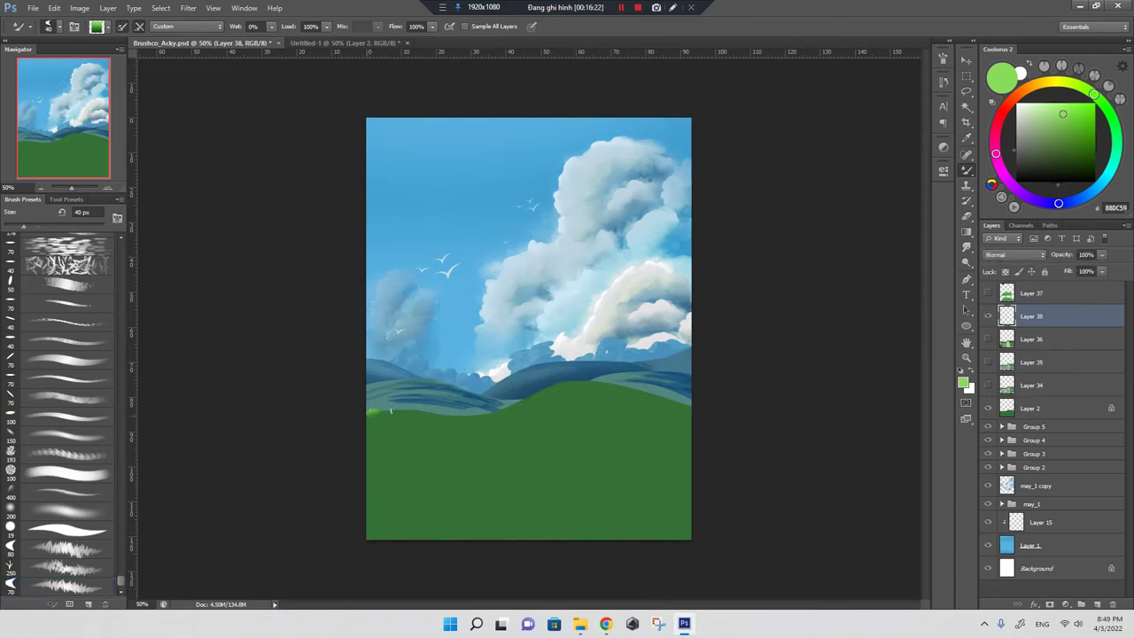
key("ctrl+z")
mouse_move(373, 414)
left_mouse_down()
mouse_move(582, 383)
mouse_move(689, 410)
left_mouse_up()
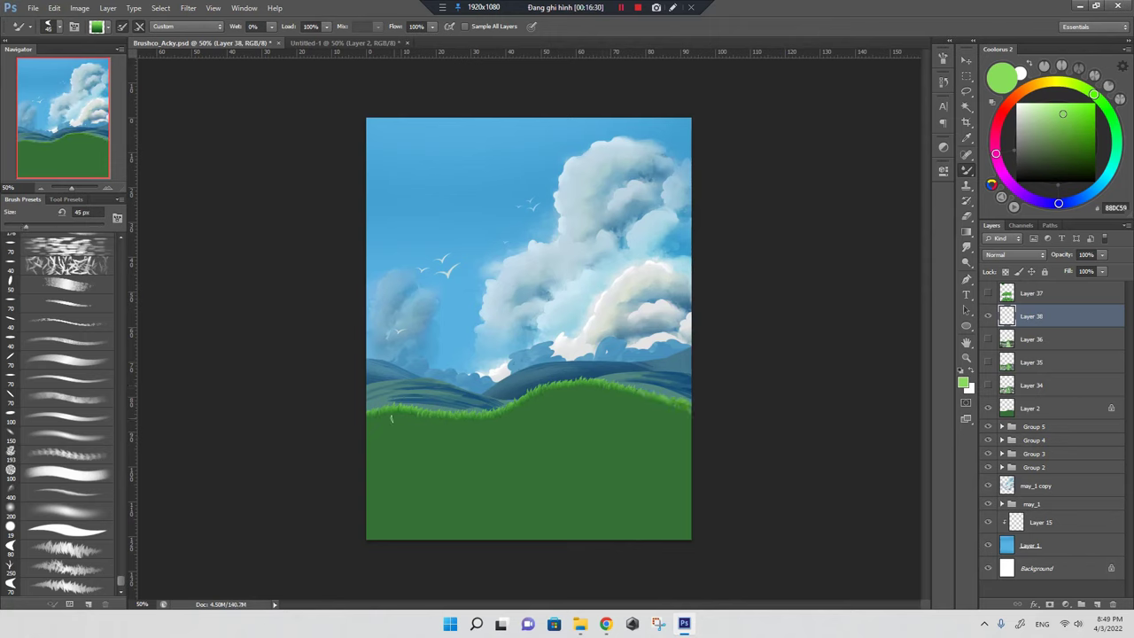
left_click_drag(370, 416, 689, 409)
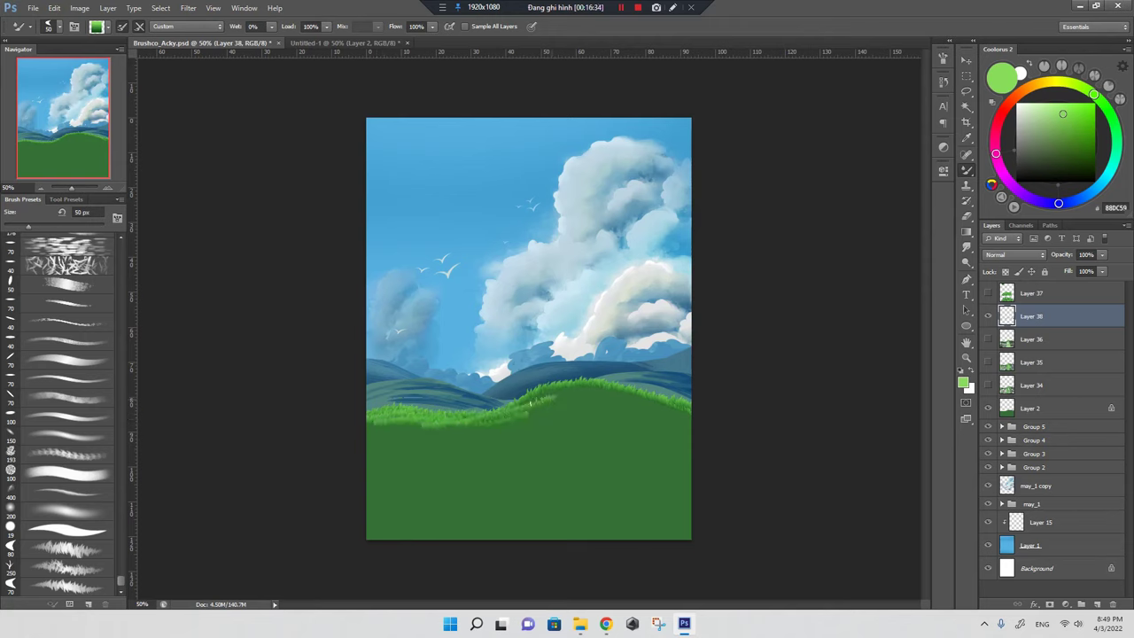
mouse_move(567, 400)
left_mouse_down()
mouse_move(373, 431)
mouse_move(516, 423)
left_mouse_up()
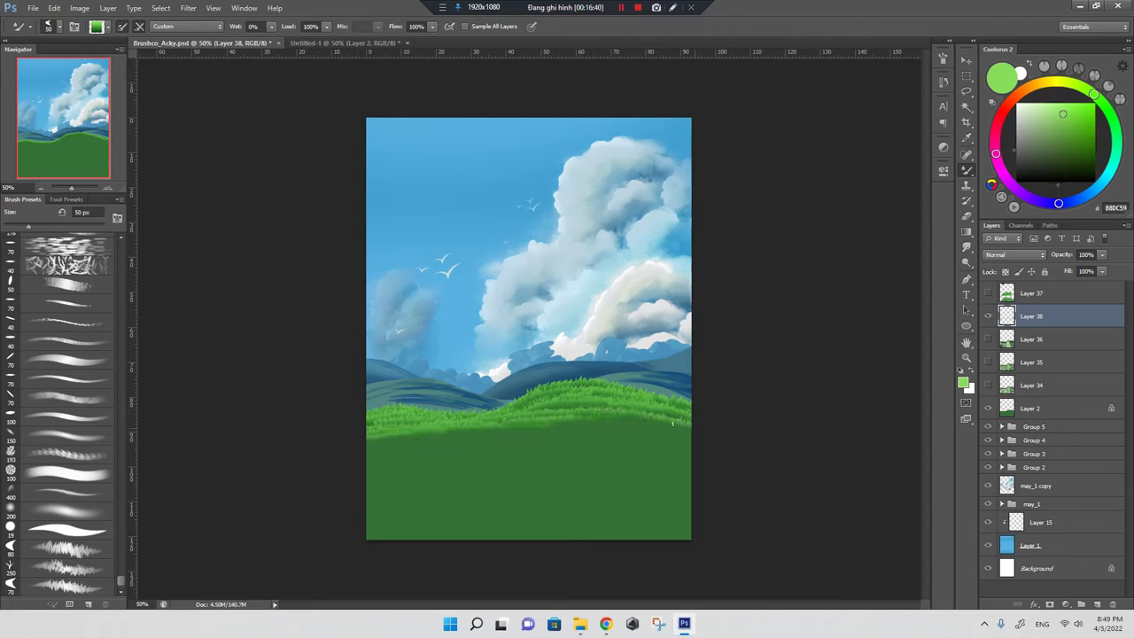
left_click_drag(575, 412, 723, 436)
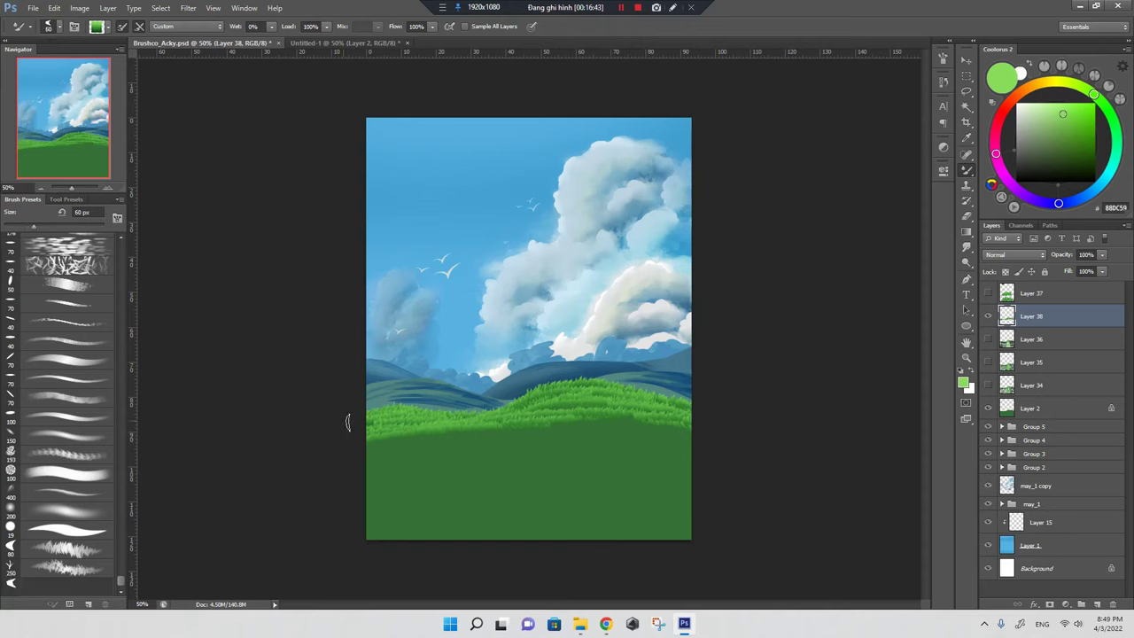
Paint lower bands of grass with 60–80 px brushes down toward the canvas bottom
key("period")
mouse_move(362, 449)
left_mouse_down()
mouse_move(689, 428)
mouse_move(370, 455)
mouse_move(627, 439)
mouse_move(523, 448)
mouse_move(689, 454)
mouse_move(345, 481)
mouse_move(473, 452)
left_mouse_up()
key("bracketleft")
mouse_move(367, 474)
left_mouse_down()
mouse_move(494, 459)
mouse_move(460, 443)
mouse_move(537, 438)
left_mouse_up()
mouse_move(482, 475)
left_mouse_down()
mouse_move(716, 466)
mouse_move(512, 469)
left_mouse_up()
left_click_drag(722, 485, 674, 473)
left_click_drag(674, 443, 720, 455)
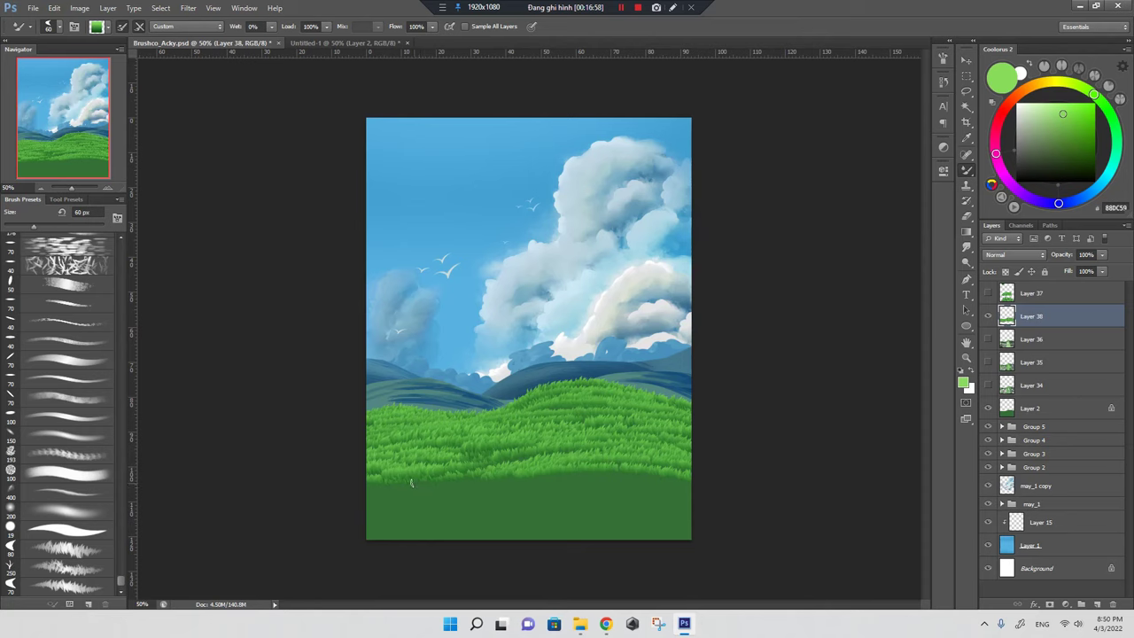
key("bracketright")
key("bracketright")
mouse_move(349, 498)
left_mouse_down()
mouse_move(563, 476)
mouse_move(696, 489)
mouse_move(353, 511)
mouse_move(380, 532)
mouse_move(709, 544)
mouse_move(347, 531)
left_mouse_up()
key("bracketright")
key("bracketright")
key("bracketright")
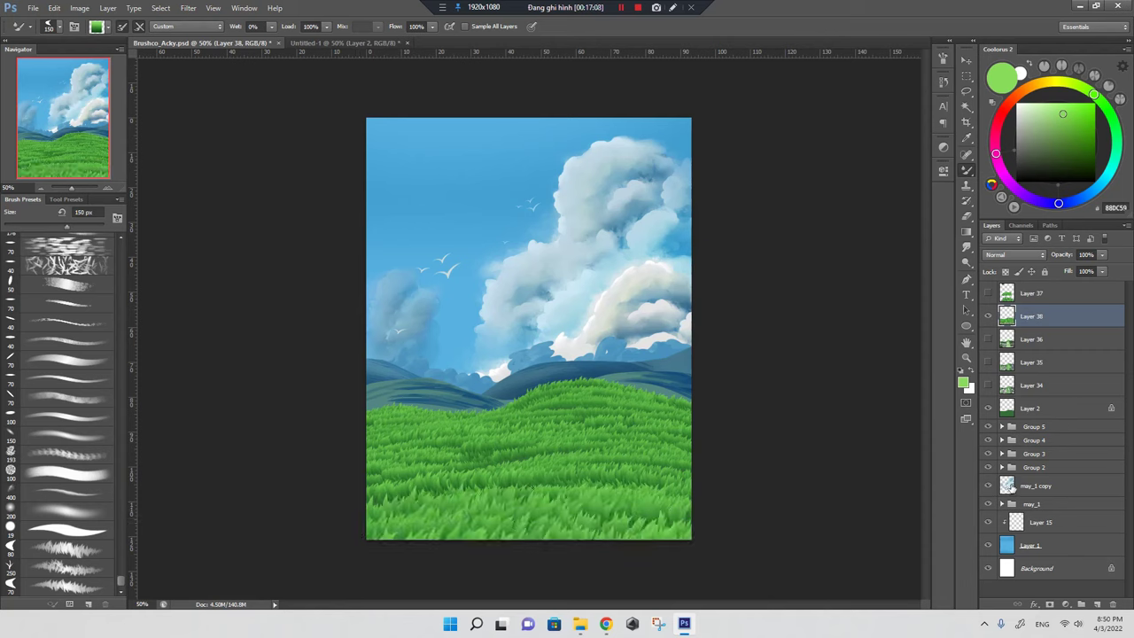
Show Layer 37 and move its green swatch down onto the sky
left_click(1096, 608)
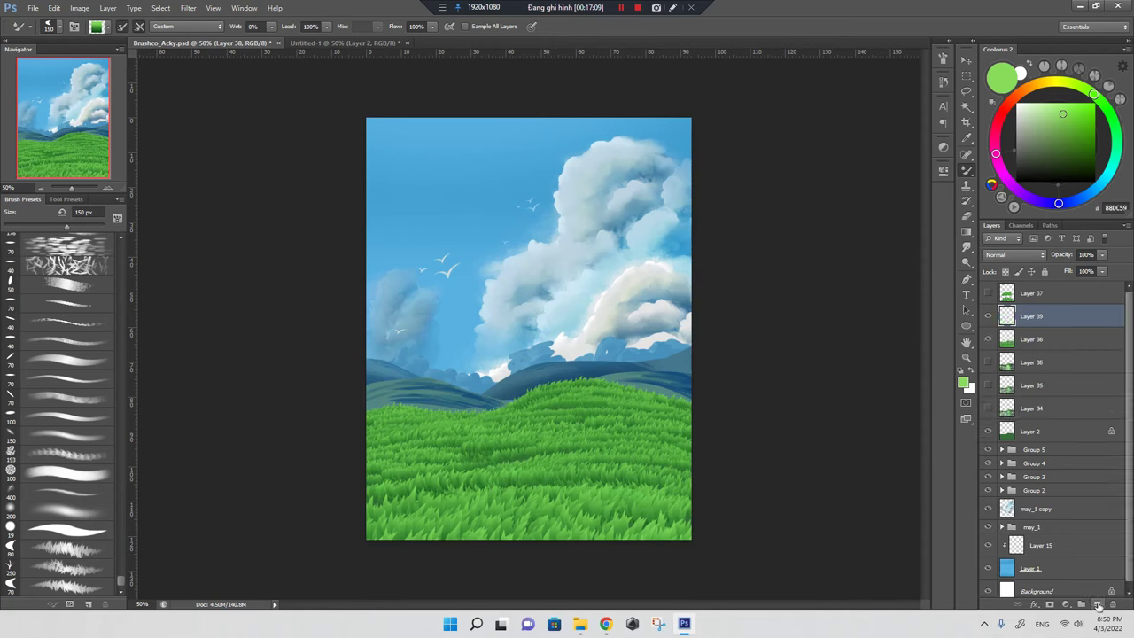
left_click_drag(1066, 124, 1075, 148)
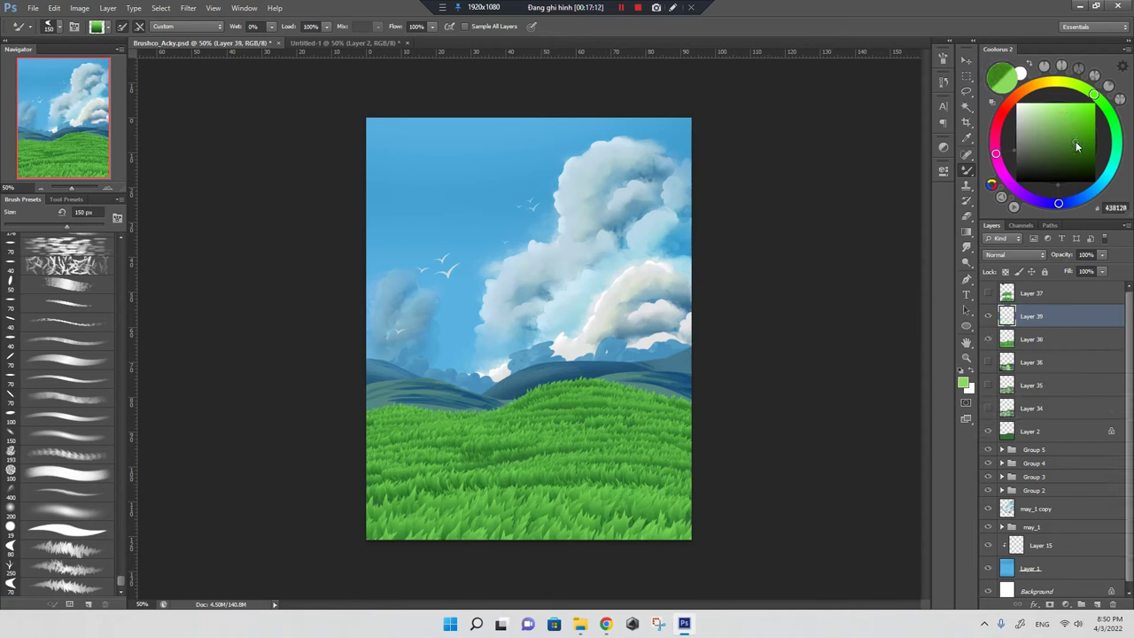
key("ctrl+z")
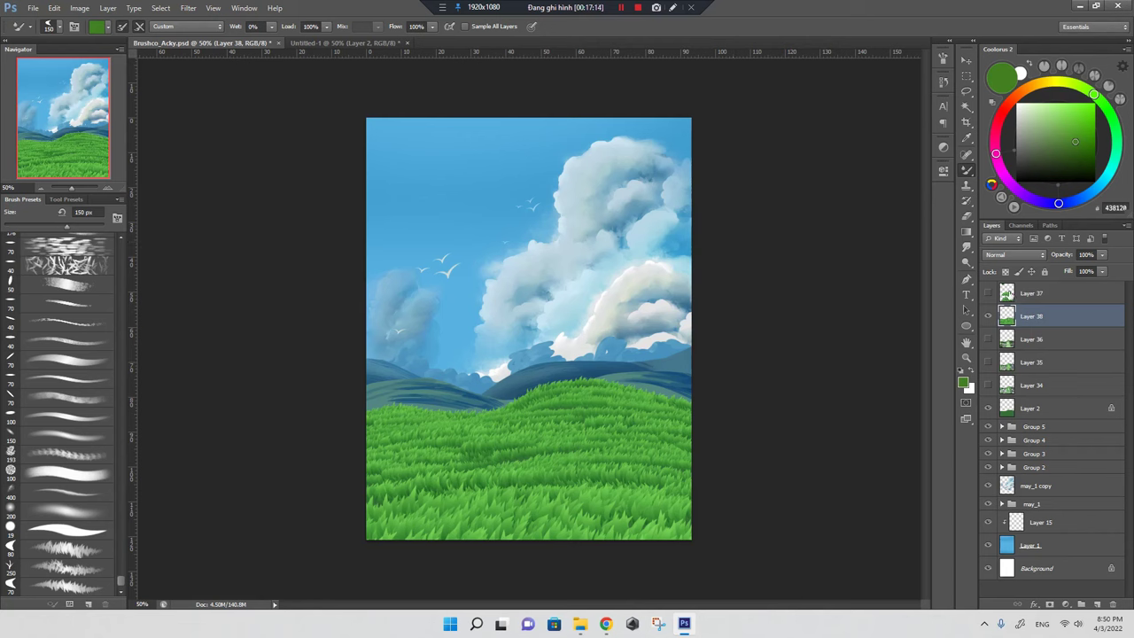
left_click(988, 292)
left_click(1032, 292)
key("v")
mouse_move(497, 129)
left_mouse_down()
mouse_move(450, 149)
mouse_move(457, 172)
left_mouse_up()
Load the swatch's darker green into the brush and enlarge it to 200 px
key("b")
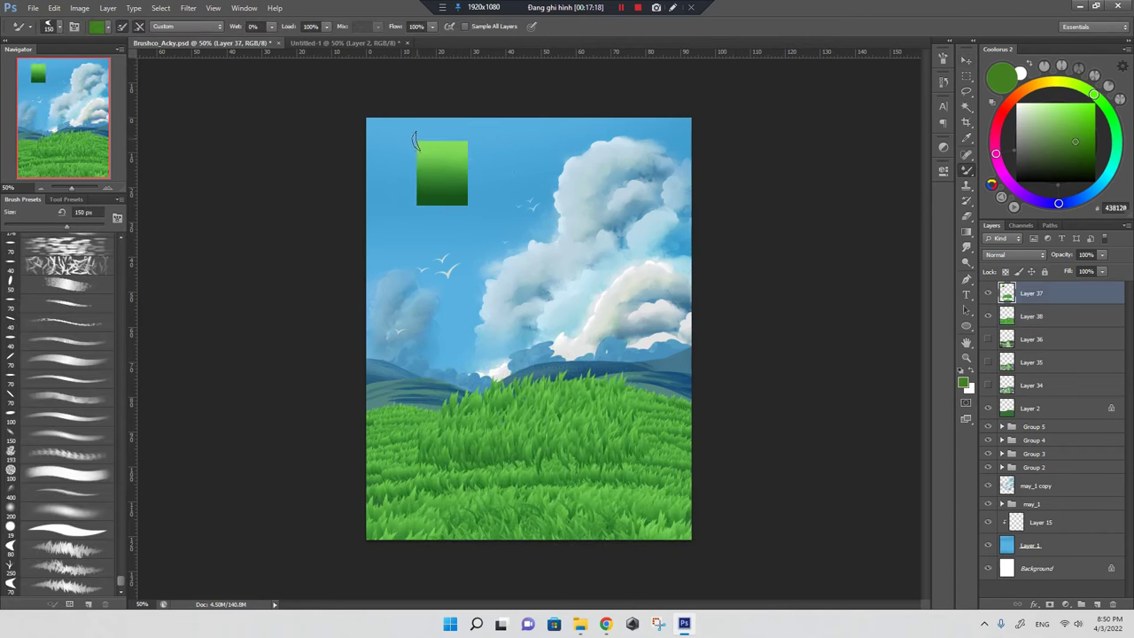
left_click(444, 180, "alt")
left_click(440, 179, "alt")
key("bracketright")
key("bracketright")
Copy the swatch to a new layer, hide Layer 37, and move the copy toward top centre
key("m")
left_click_drag(403, 131, 501, 229)
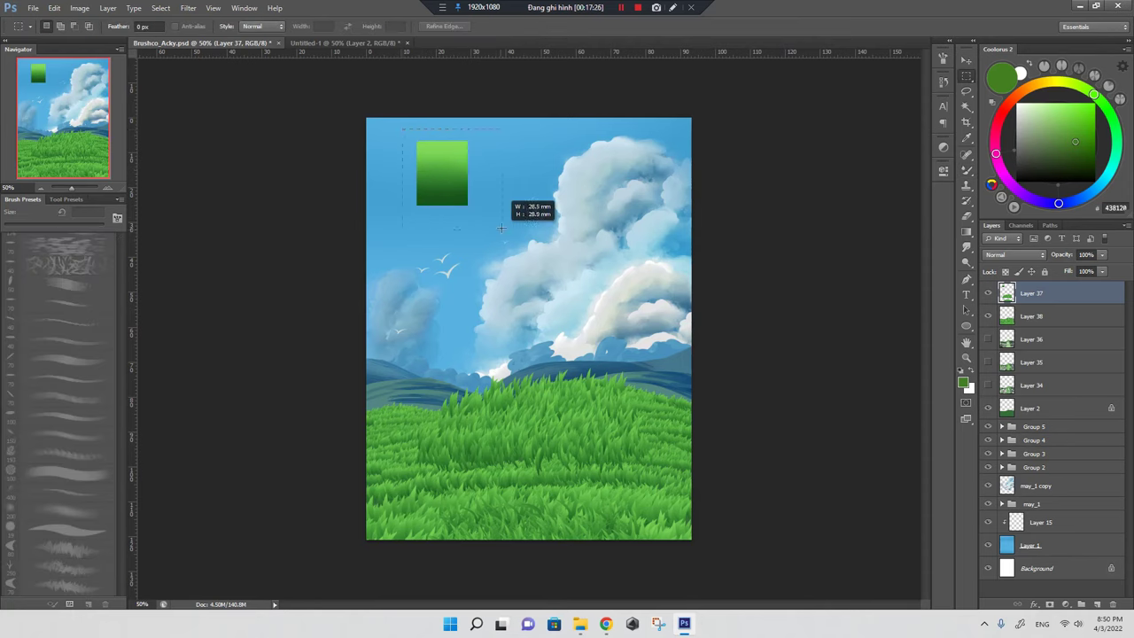
key("ctrl+j")
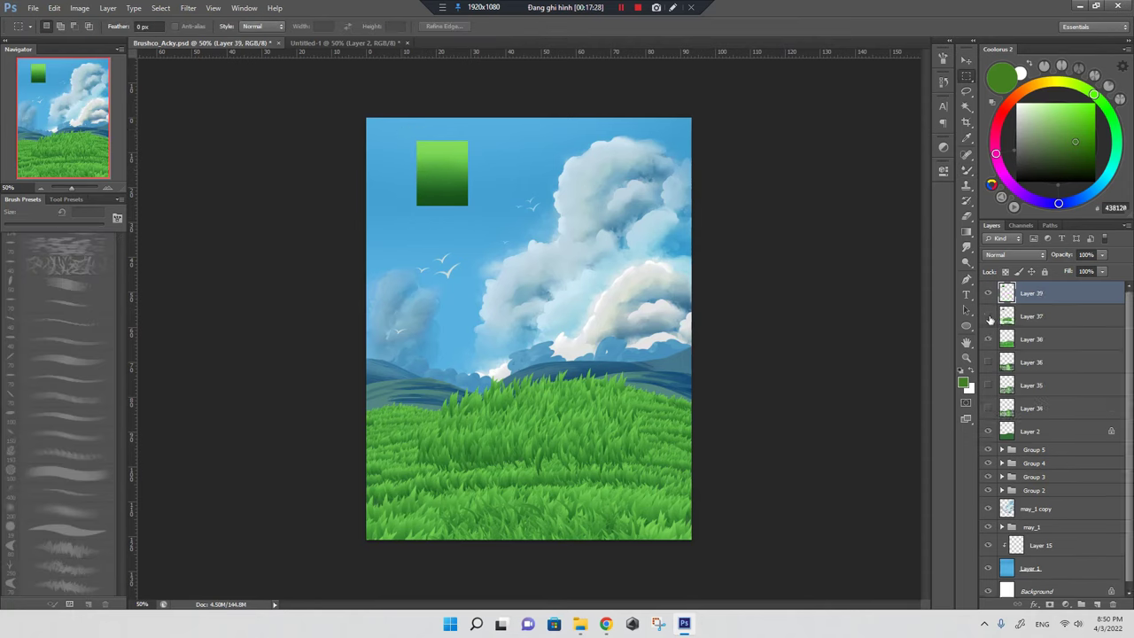
left_click(987, 316)
key("v")
left_click_drag(454, 178, 544, 178)
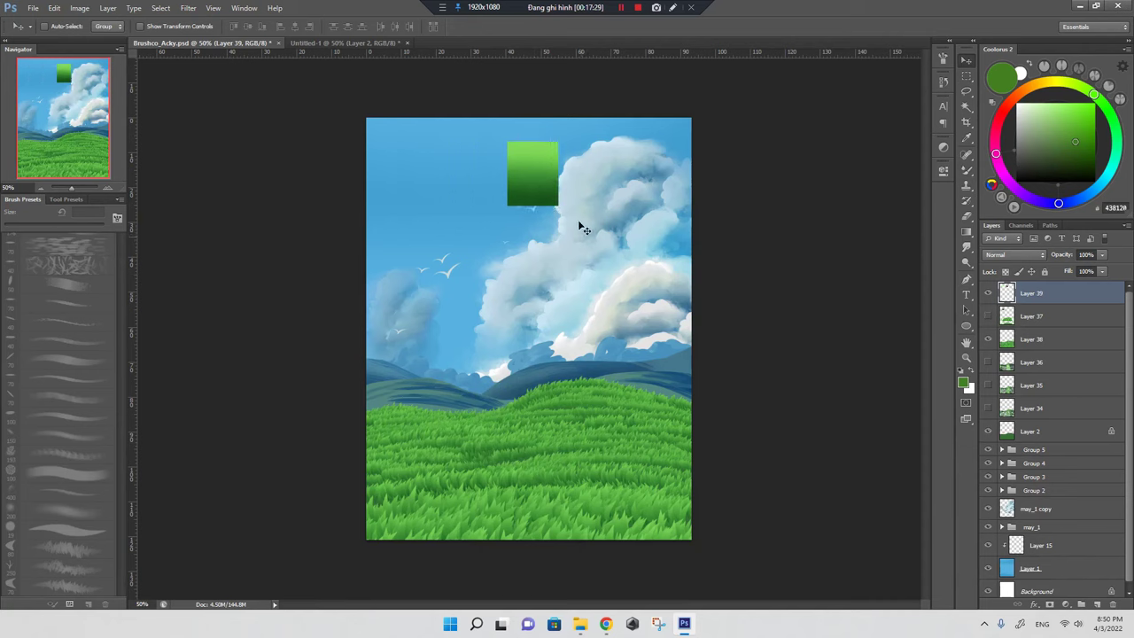
Darken the swatch copy with Hue/Saturation Lightness -54, then reselect Layer 38
key("ctrl+u")
left_click_drag(945, 387, 922, 393)
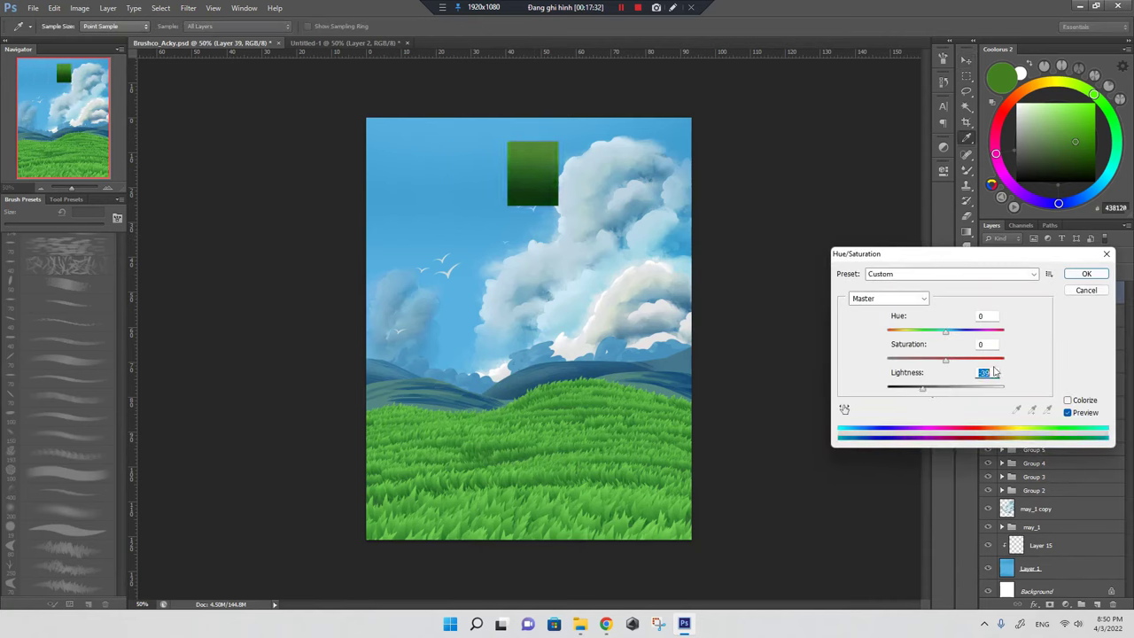
left_click(1086, 289)
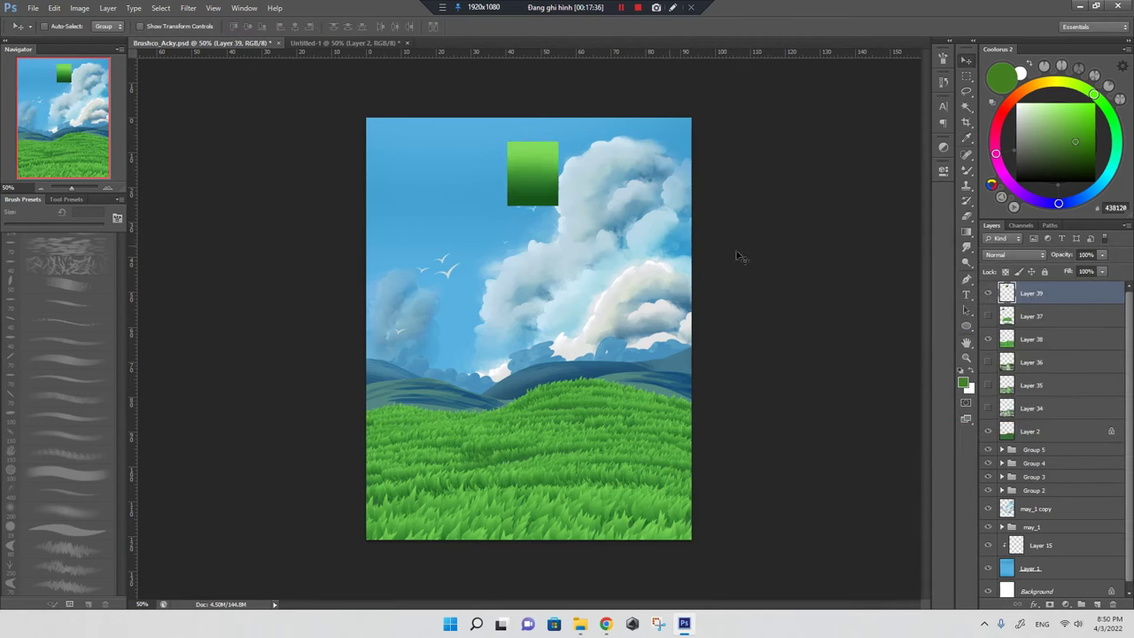
key("ctrl+u")
left_click_drag(946, 387, 916, 391)
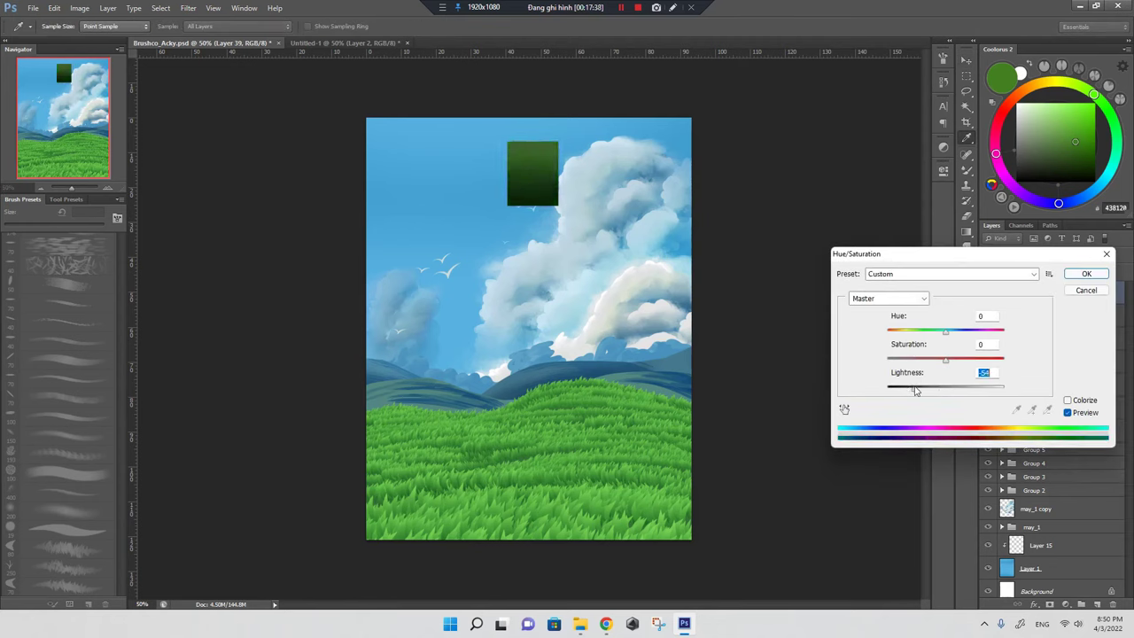
left_click(1086, 274)
key("v")
left_click(1027, 340)
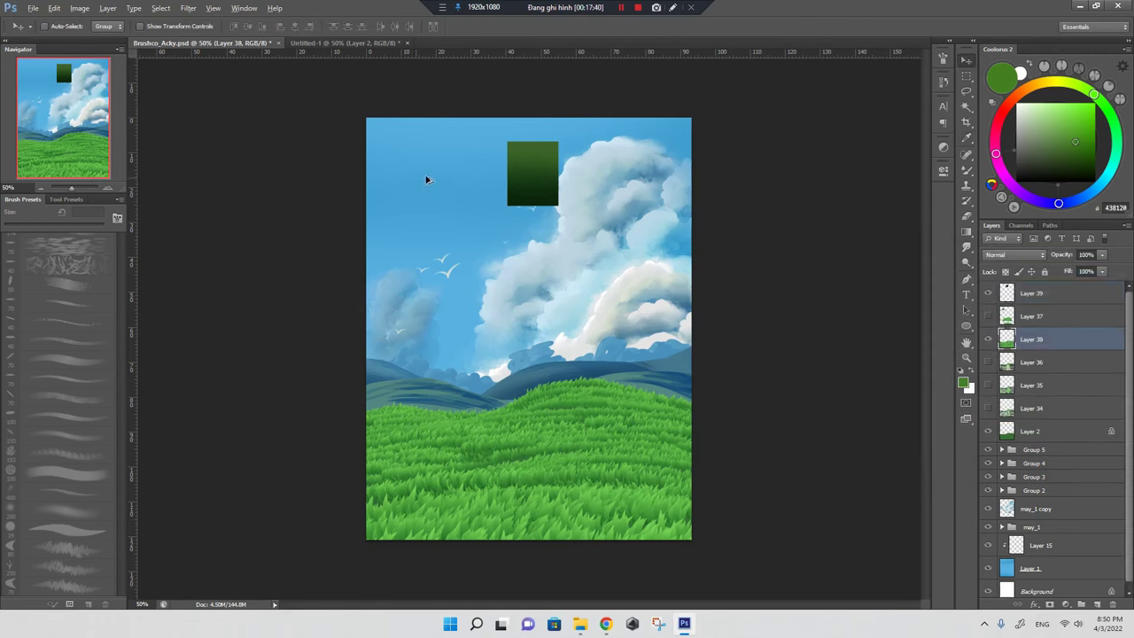
key("b")
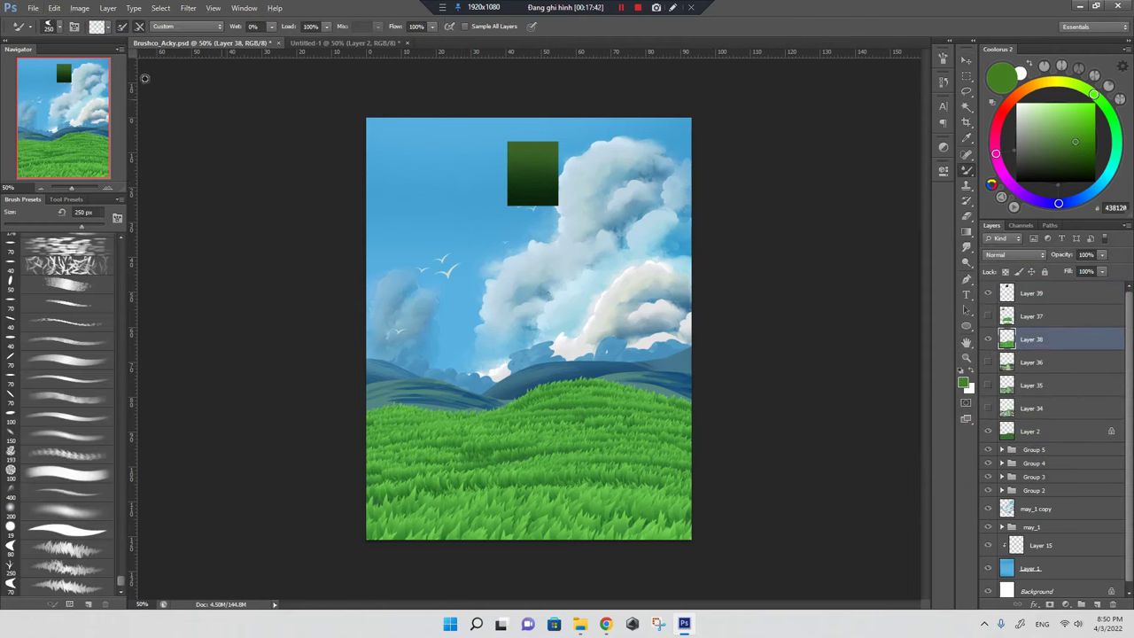
Hide the dark swatch Layer 39 and add a new layer above Layer 38
left_click(1046, 299)
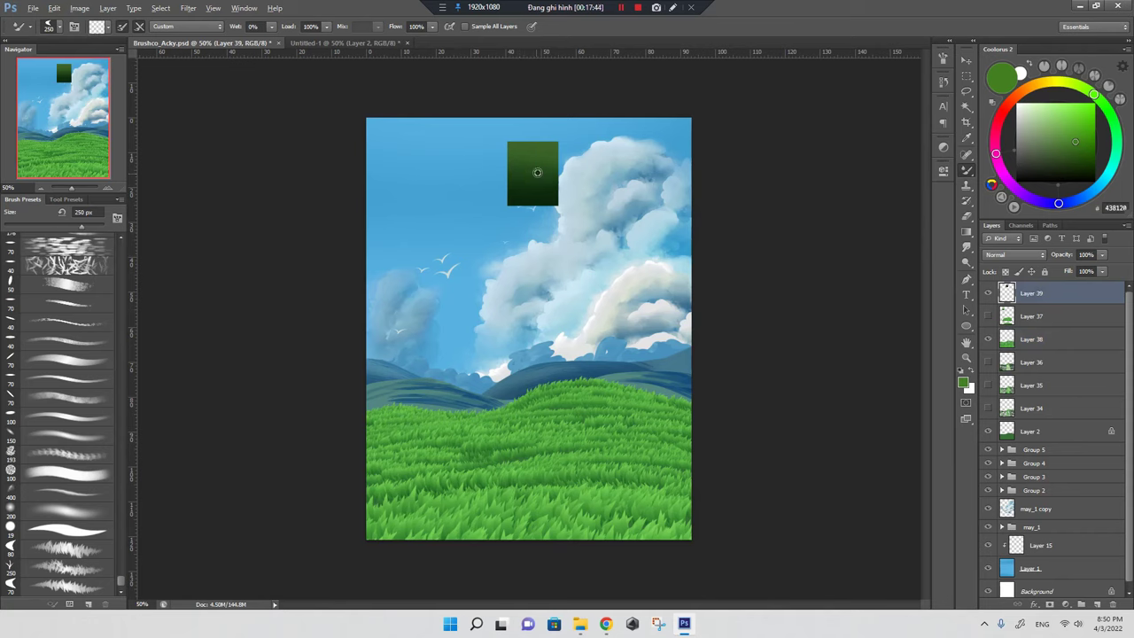
key("bracketright")
key("bracketleft")
key("bracketleft")
key("bracketleft")
left_click(988, 293)
left_click(1037, 339)
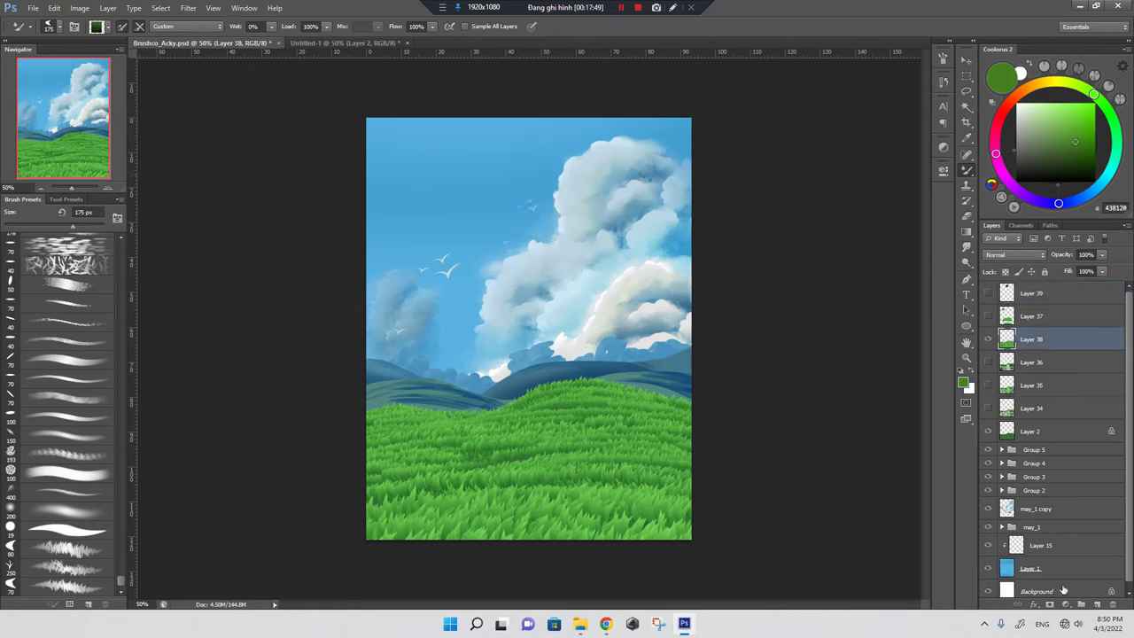
left_click(1097, 604)
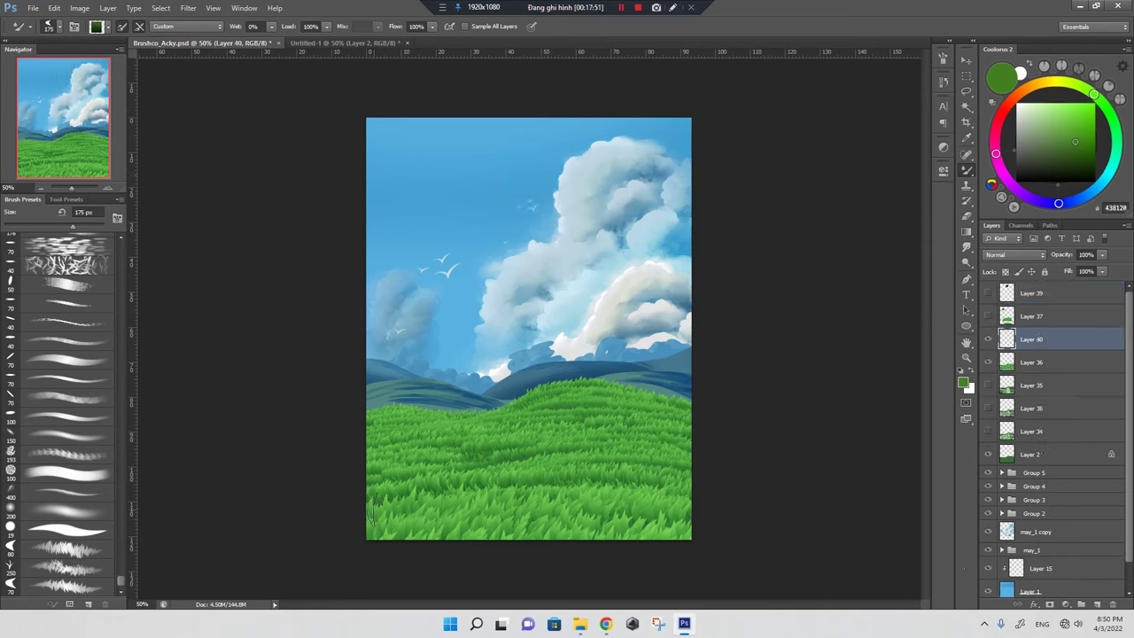
Paint dark green grass across the bottom foreground with a 200 px brush
key("bracketright")
key("bracketright")
key("bracketright")
left_click_drag(370, 523, 461, 554)
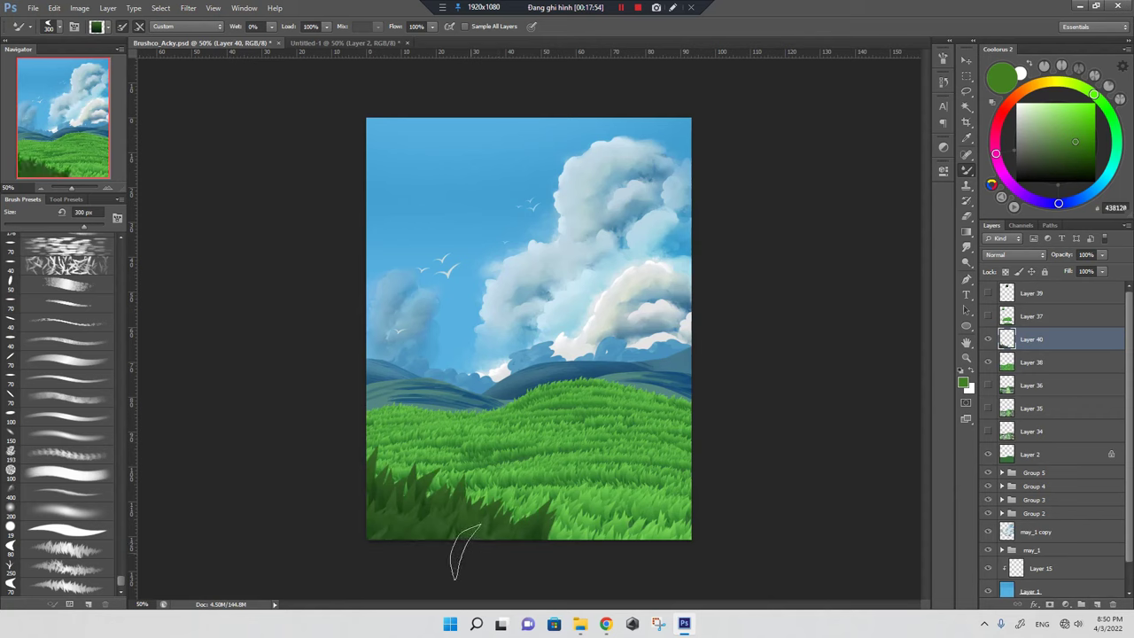
key("ctrl+z")
key("bracketleft")
key("bracketleft")
left_click_drag(567, 531, 316, 537)
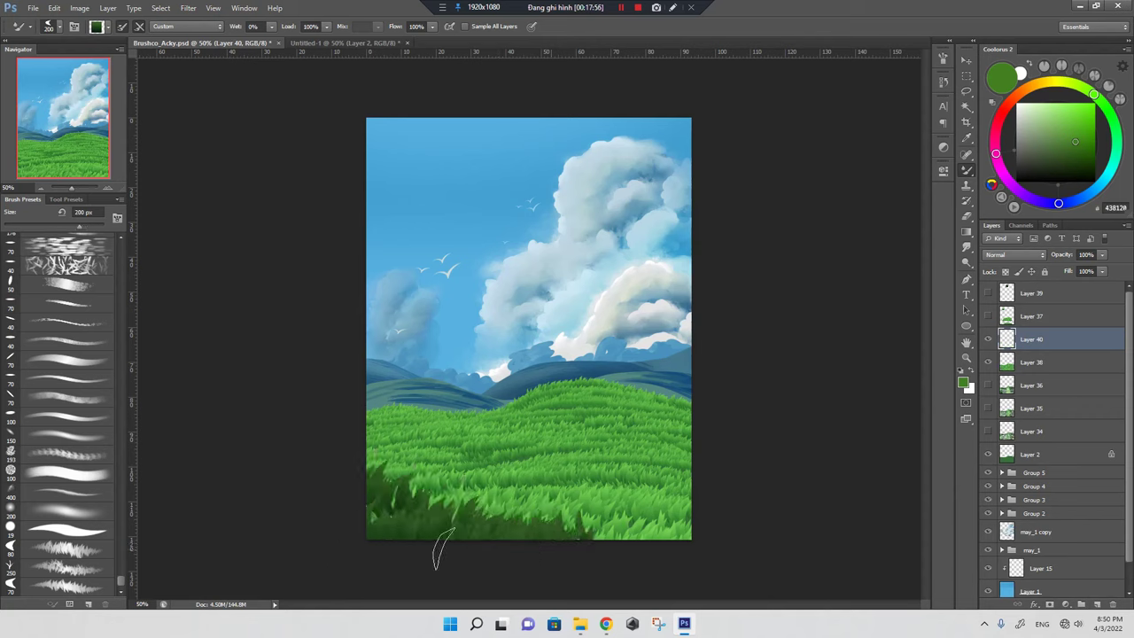
left_click_drag(405, 531, 502, 556)
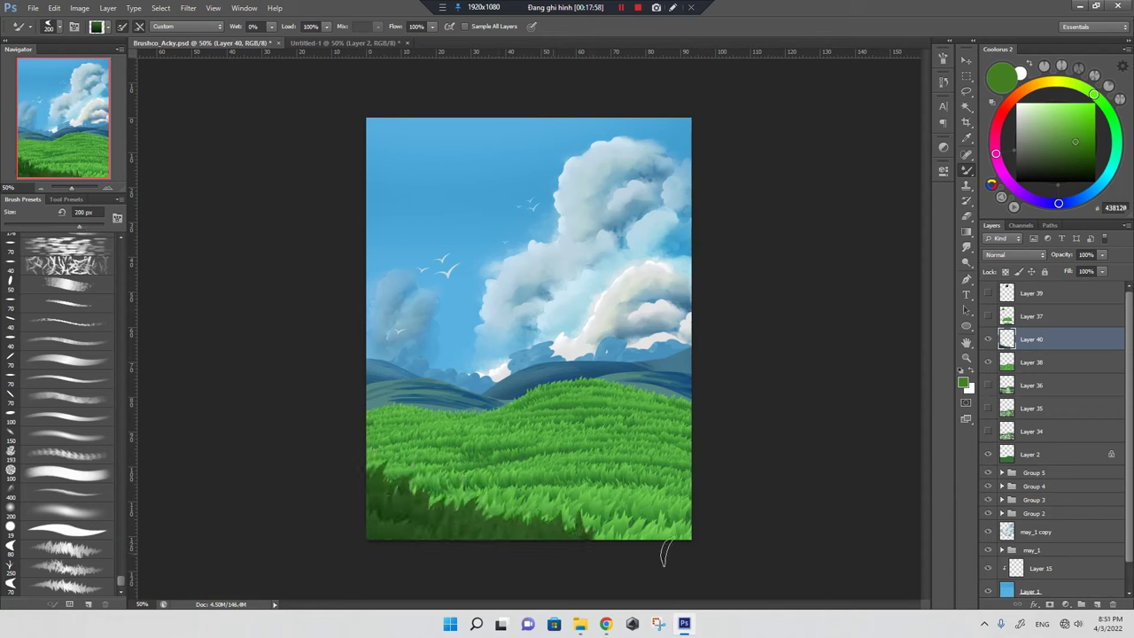
mouse_move(663, 556)
left_mouse_down()
mouse_move(647, 523)
mouse_move(665, 514)
left_mouse_up()
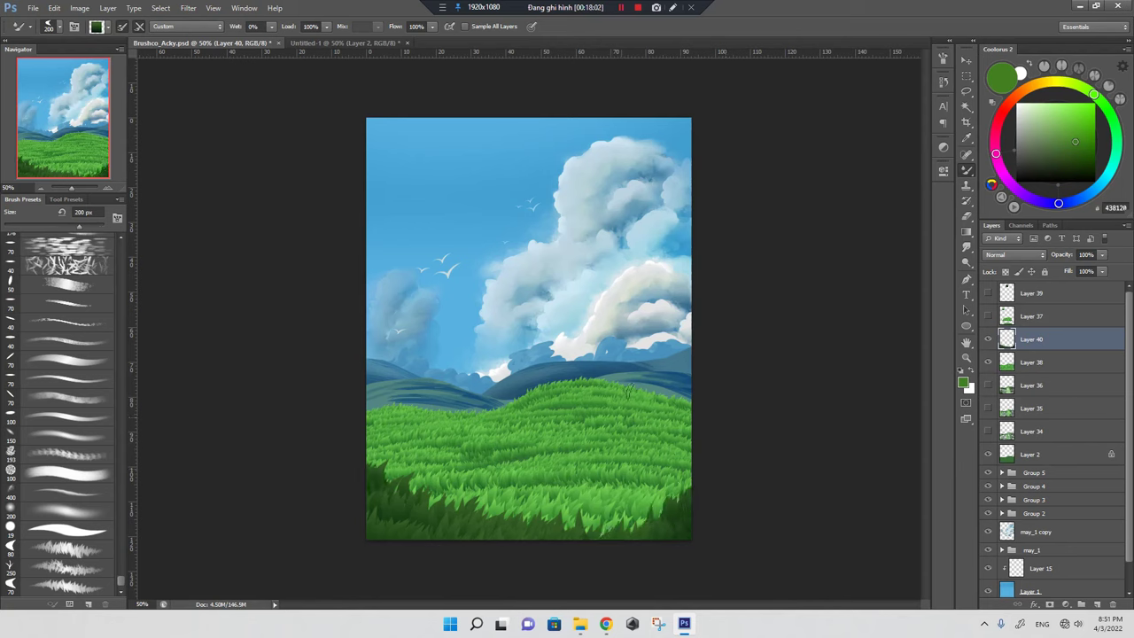
left_click(1017, 370)
Show Layers 39 and 37 and marquee the light green swatch on Layer 37
left_click(1097, 603)
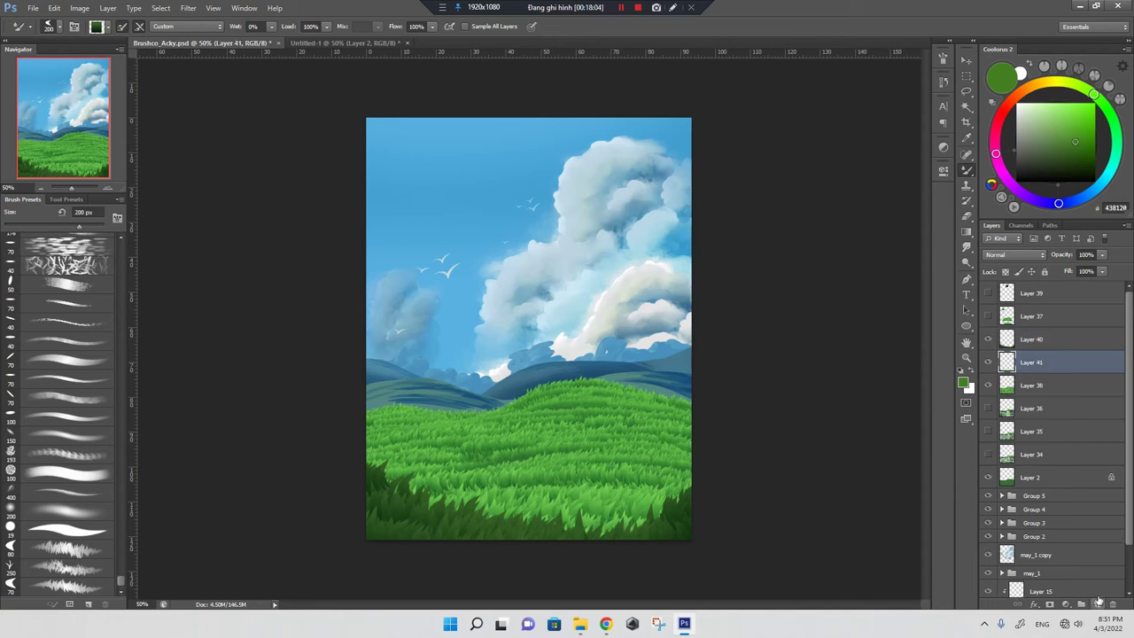
left_click(989, 293)
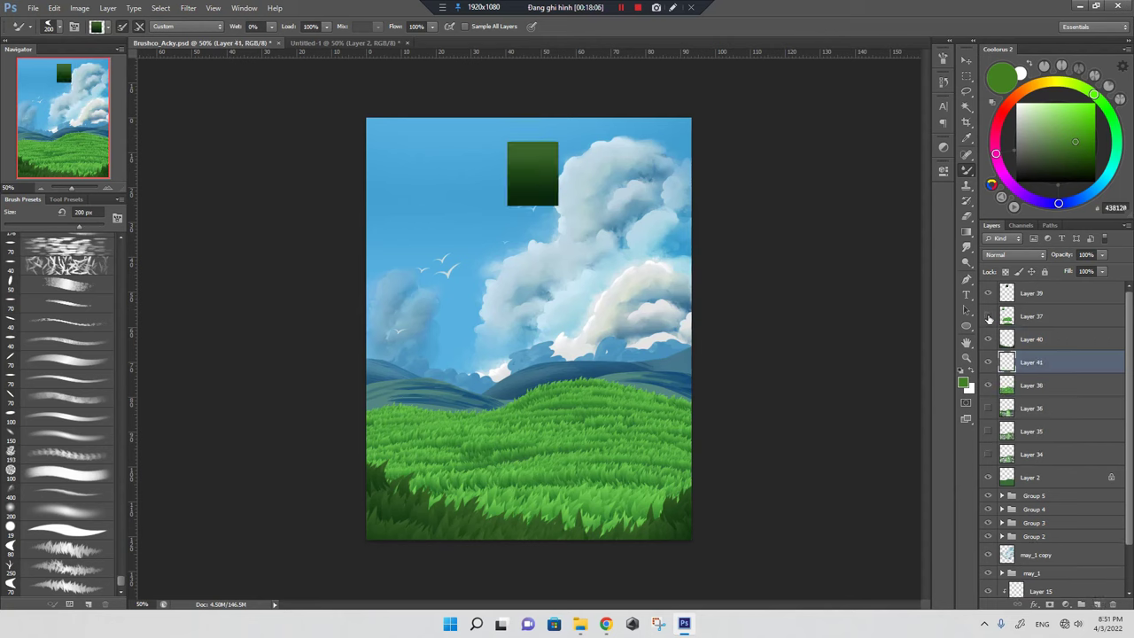
left_click(989, 317)
left_click(1012, 317)
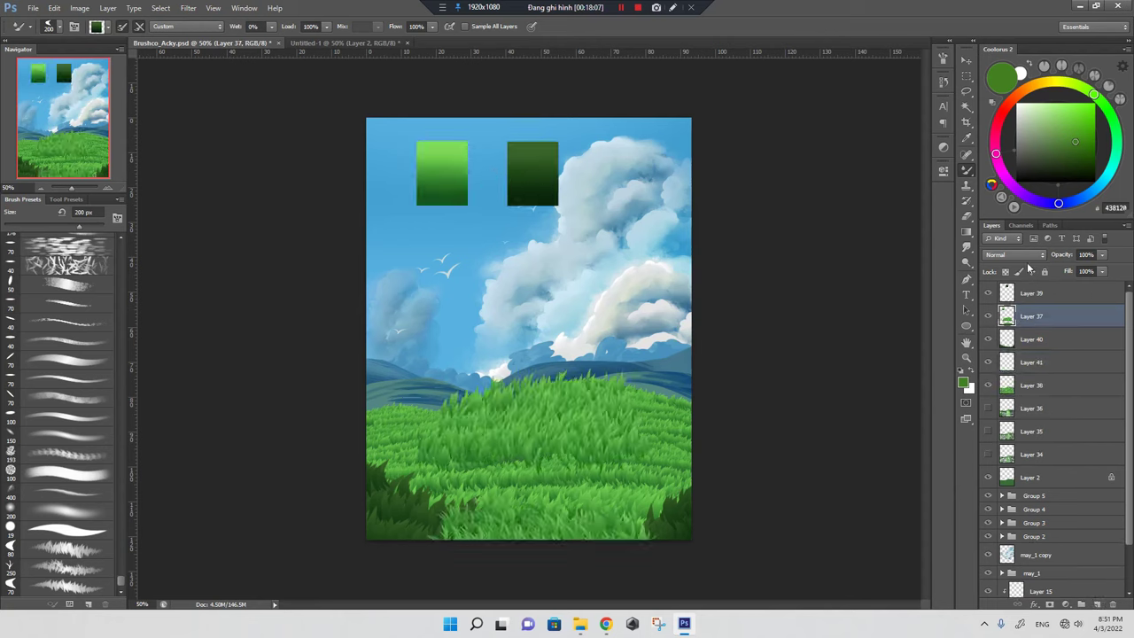
key("m")
left_click_drag(406, 126, 470, 226)
key("ctrl+j")
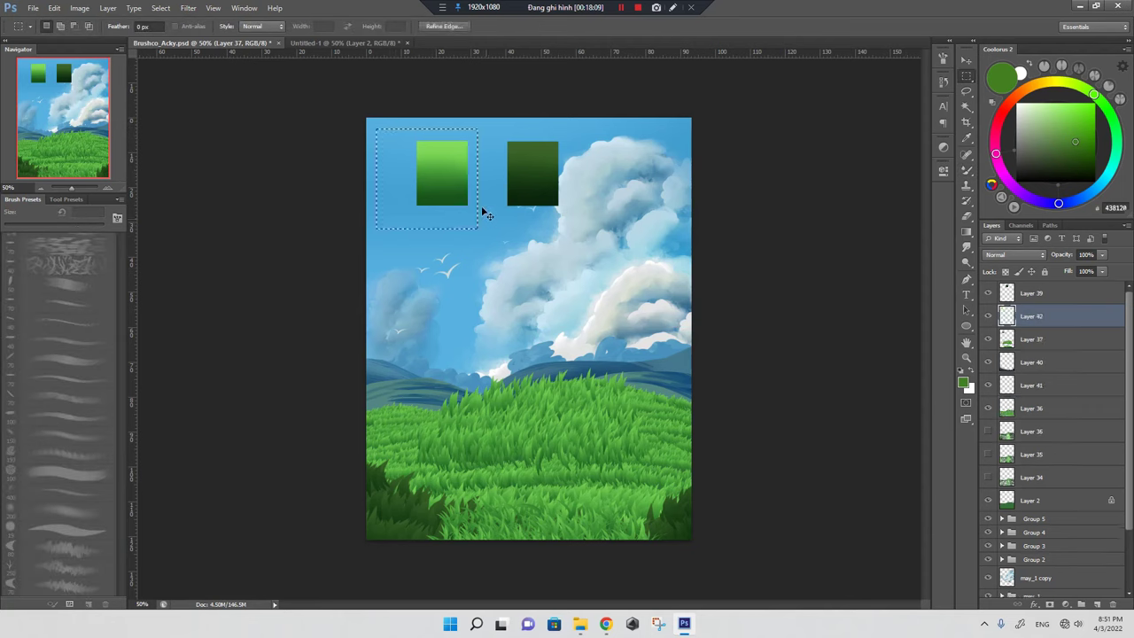
key("ctrl+z")
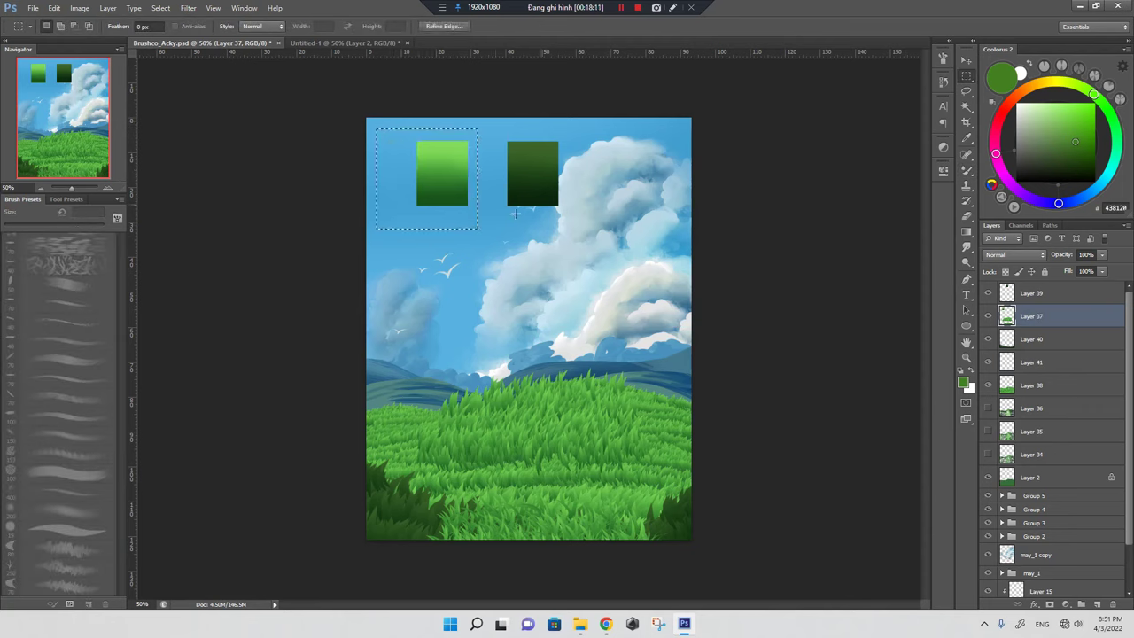
Shift the swatch's hue by -41 toward yellow and deselect it
key("ctrl+u")
left_click_drag(945, 330, 928, 335)
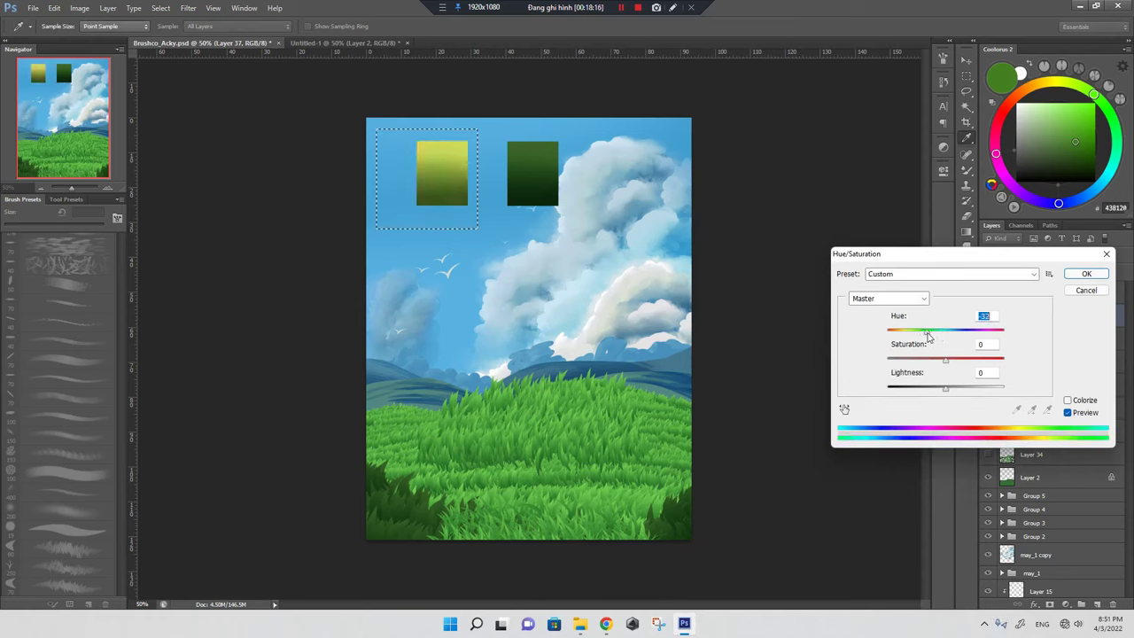
left_click(1087, 285)
key("ctrl+d")
key("m")
key("b")
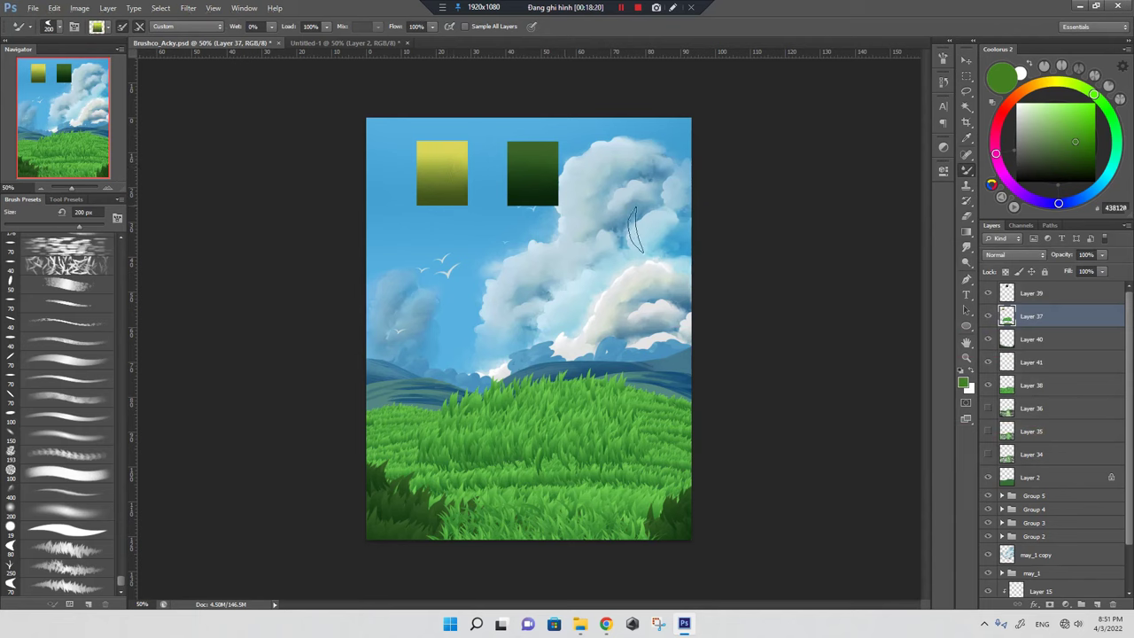
Hide Layer 37, add a layer above Layer 40, and set a smaller grass-blade brush
left_click(987, 317)
left_click(1028, 351)
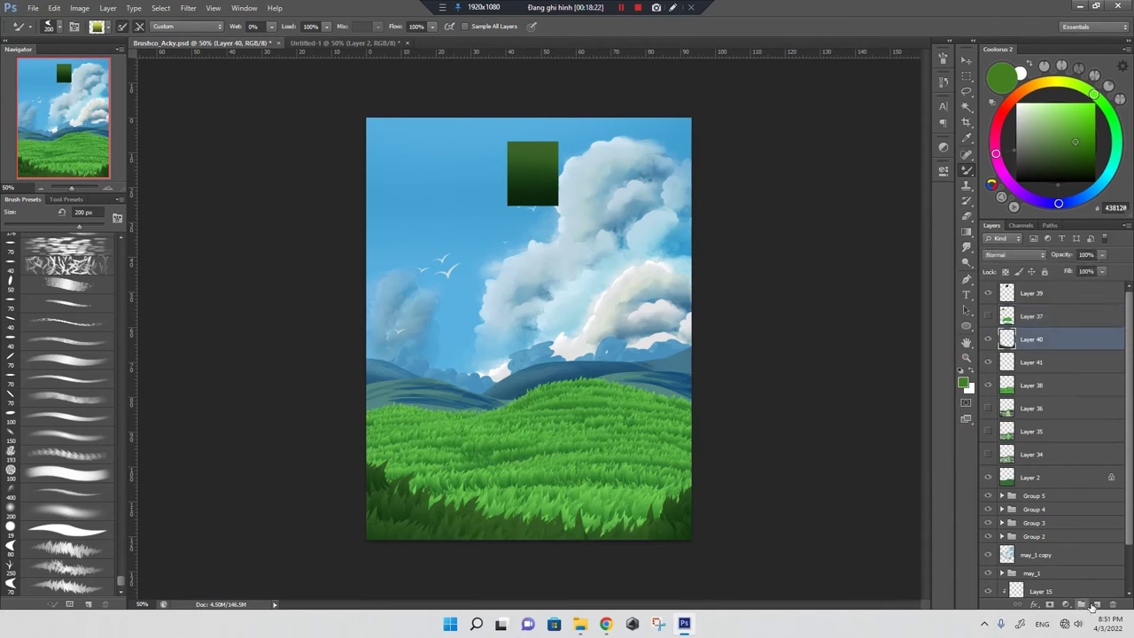
left_click(1097, 604)
key("bracketleft")
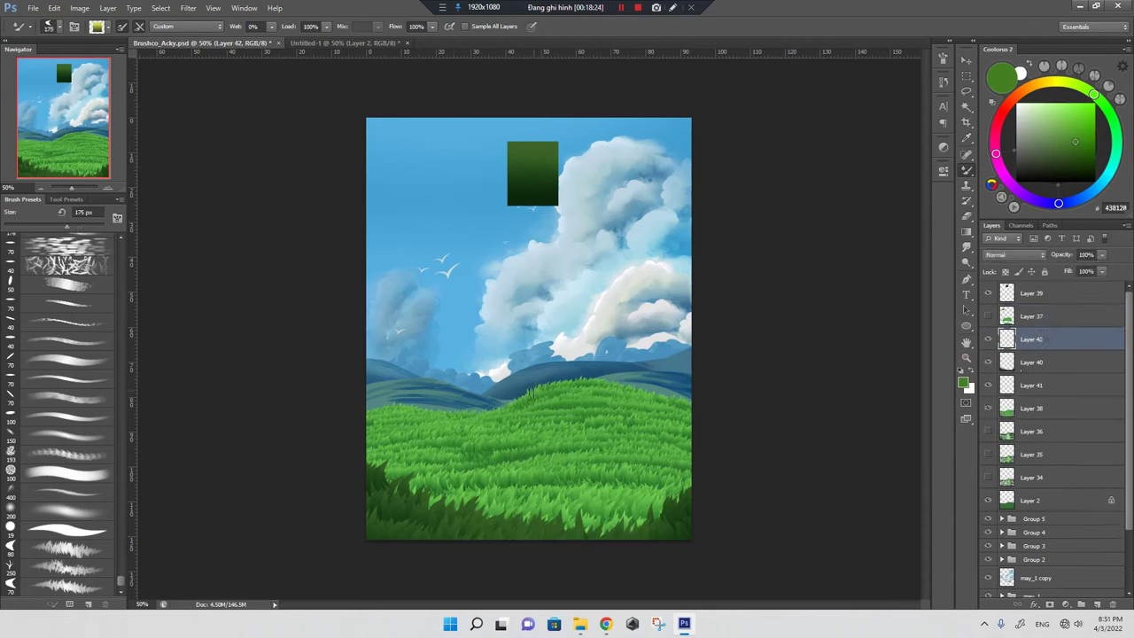
key("bracketleft")
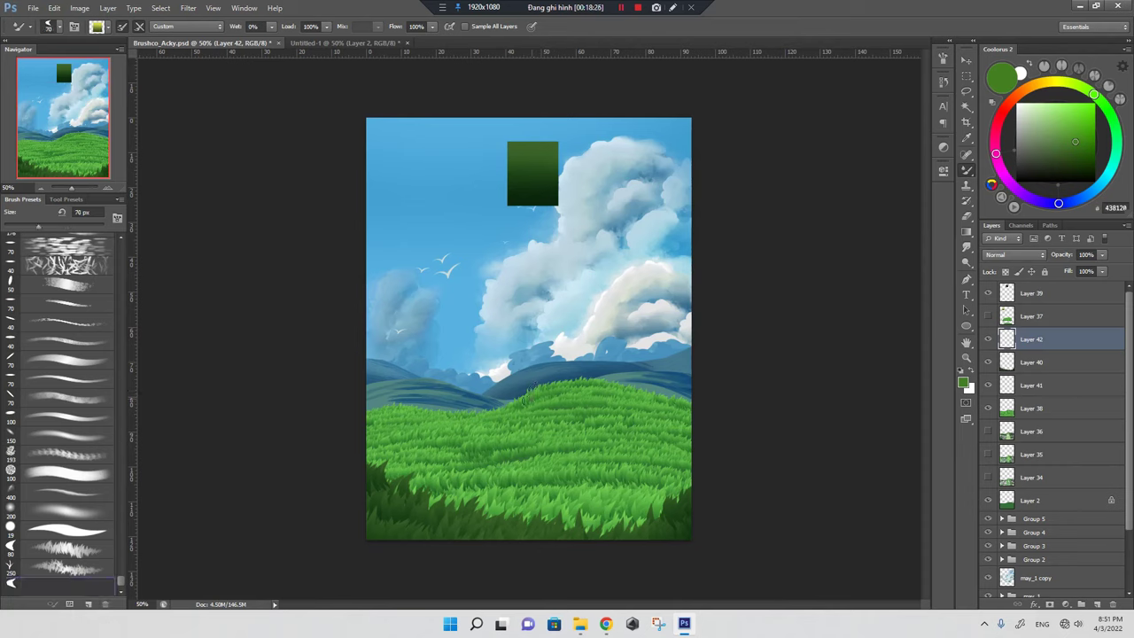
key("bracketleft")
key("bracketleft")
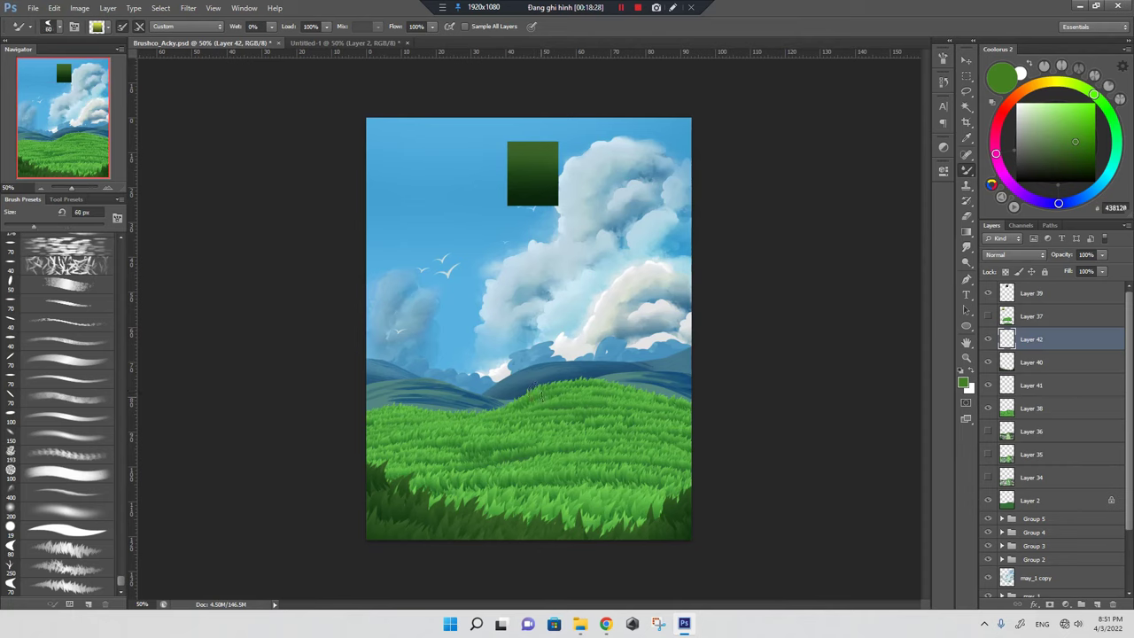
key("period")
mouse_move(541, 396)
left_mouse_down()
mouse_move(576, 414)
mouse_move(570, 450)
left_mouse_up()
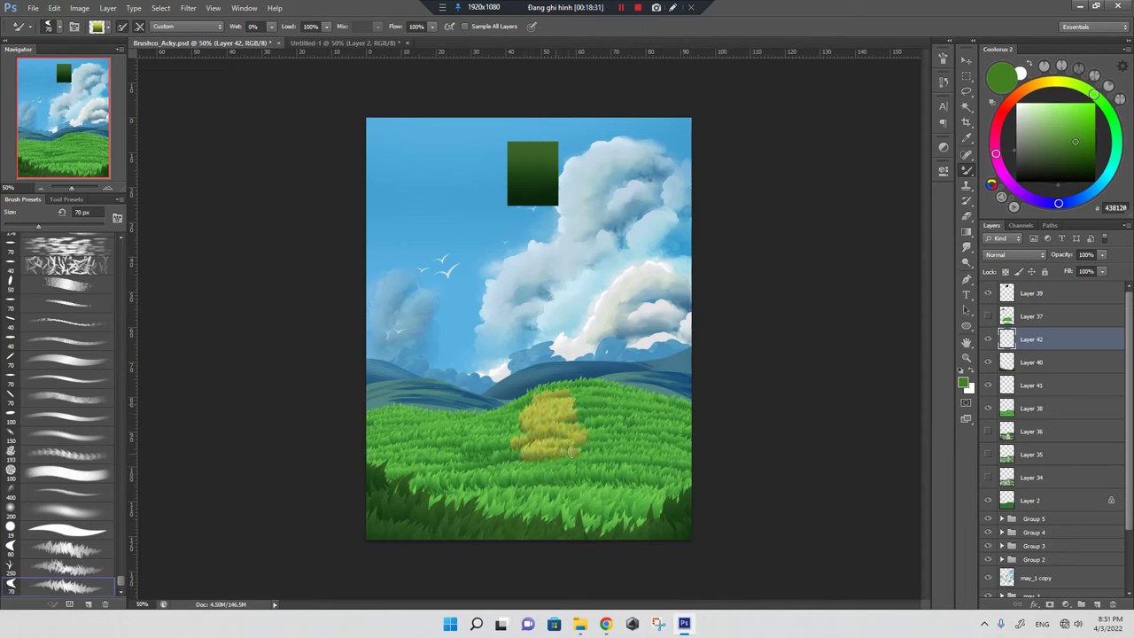
key("ctrl+z")
Paint the yellow letters ACKY on the hill, placing Layer 42 below Layer 40
left_click_drag(416, 431, 386, 500)
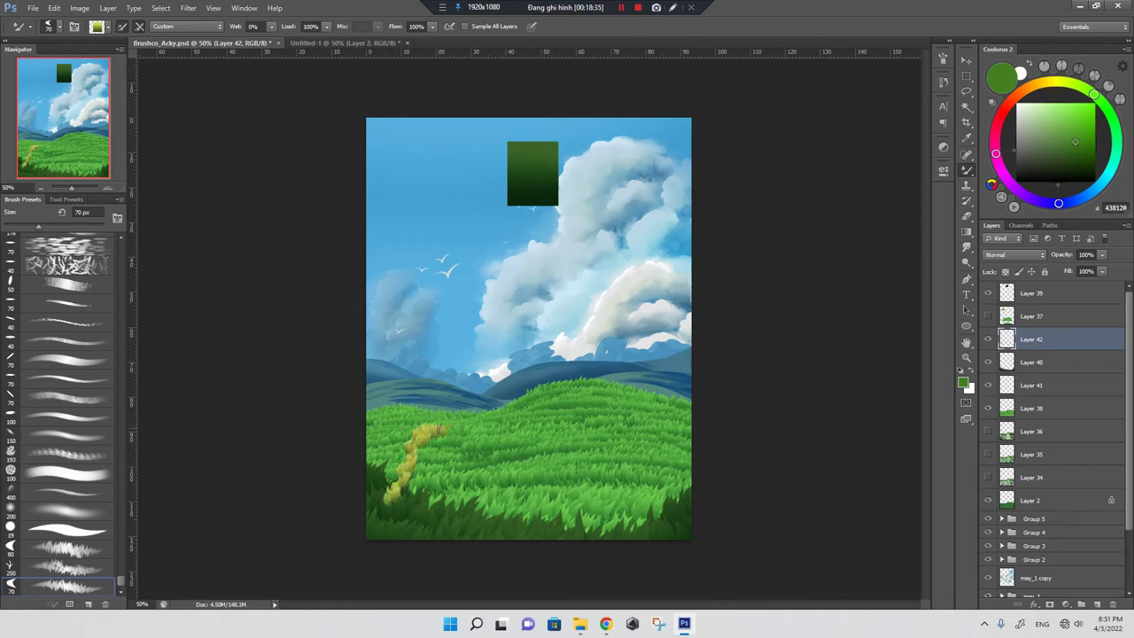
key("ctrl+z")
left_click_drag(1067, 359, 1044, 379)
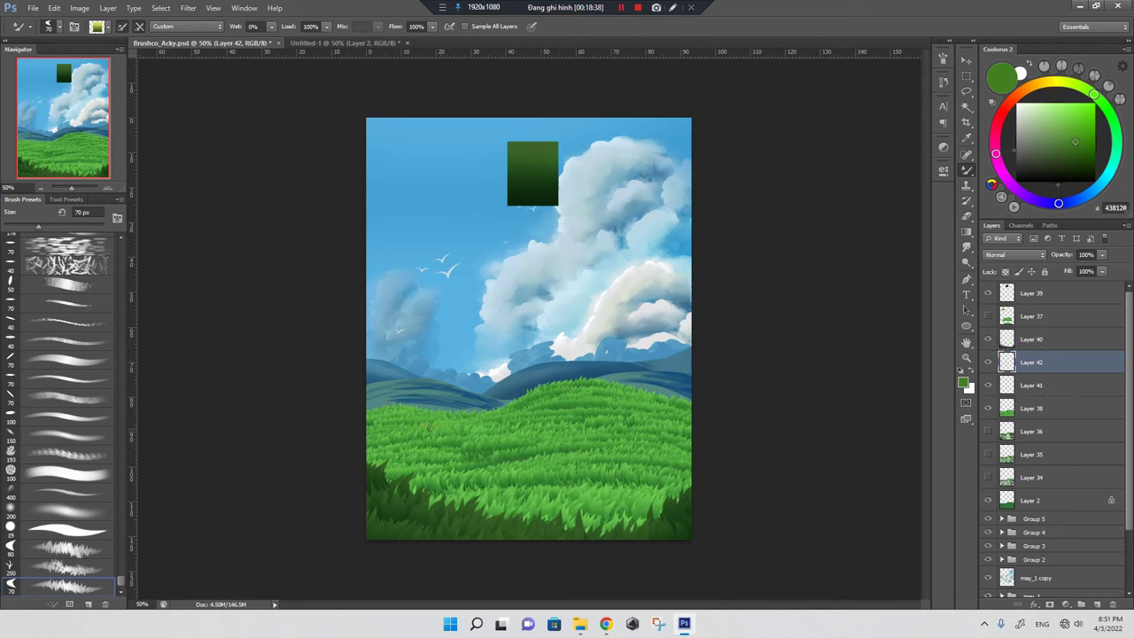
left_click_drag(429, 428, 383, 471)
mouse_move(418, 424)
left_mouse_down()
mouse_move(439, 486)
mouse_move(424, 442)
mouse_move(484, 478)
left_mouse_up()
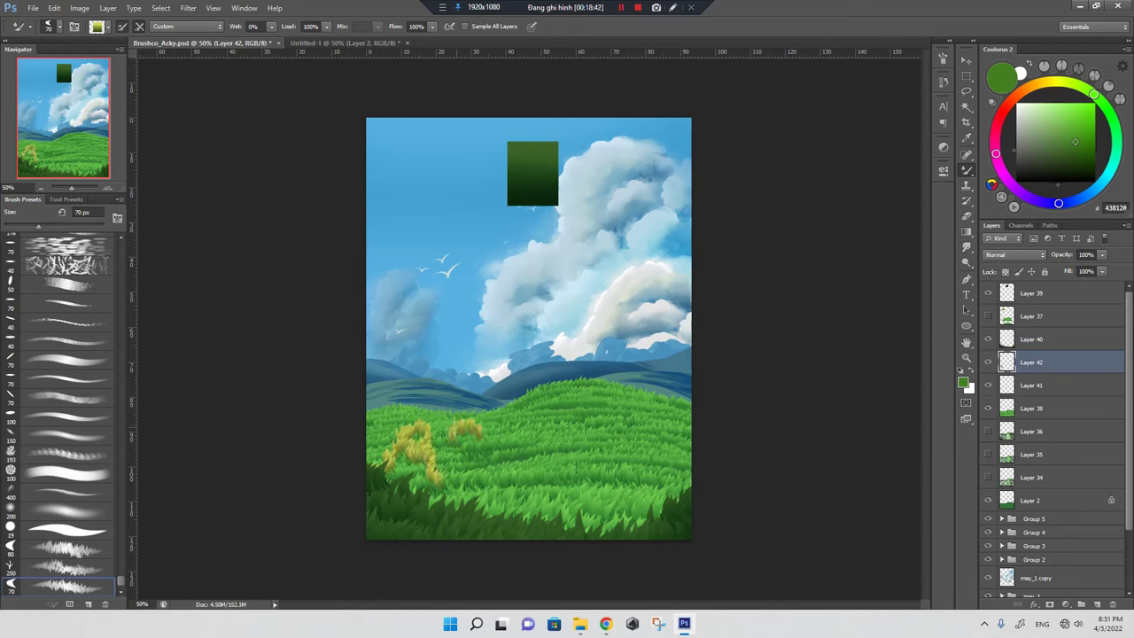
left_click_drag(500, 423, 507, 488)
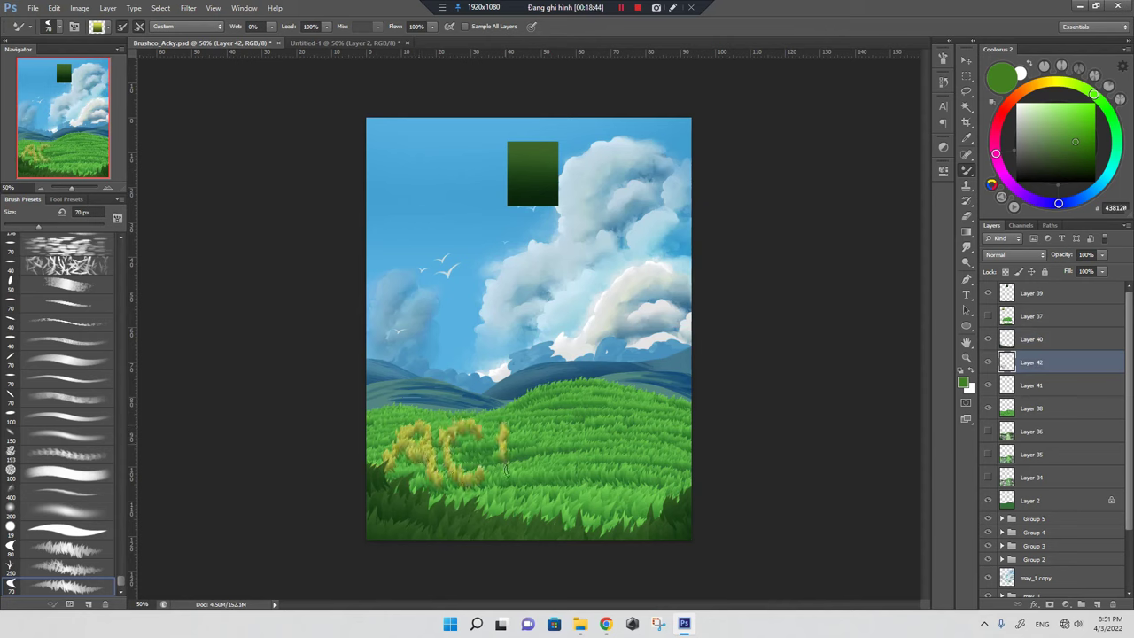
left_click_drag(553, 420, 525, 460)
key("ctrl+z")
left_click_drag(535, 422, 551, 476)
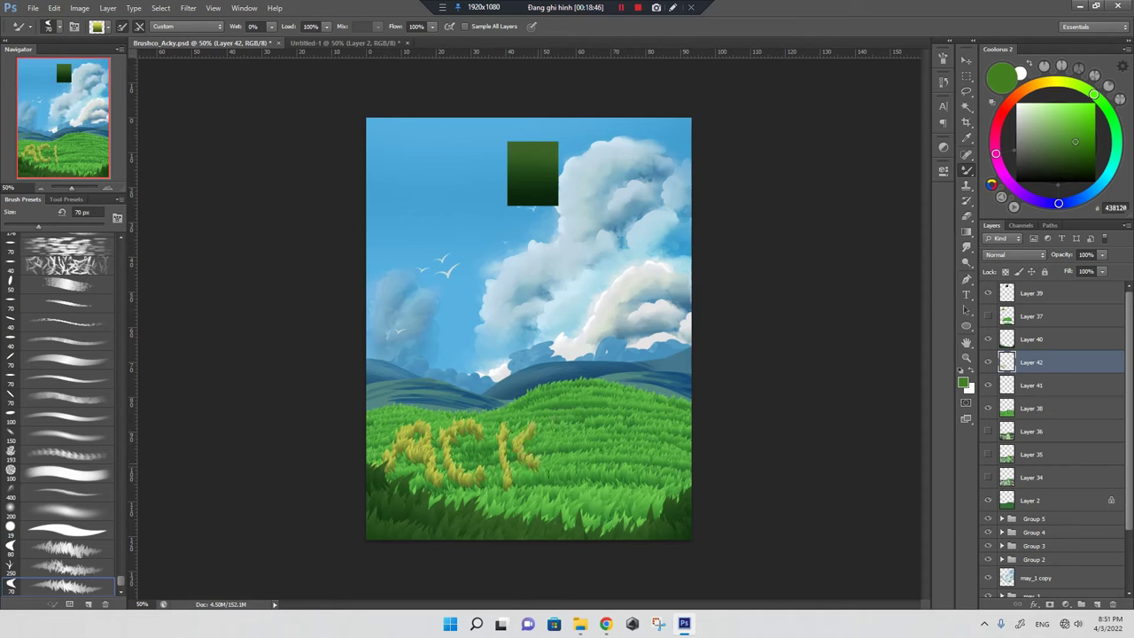
mouse_move(554, 418)
left_mouse_down()
mouse_move(576, 449)
mouse_move(578, 493)
left_mouse_up()
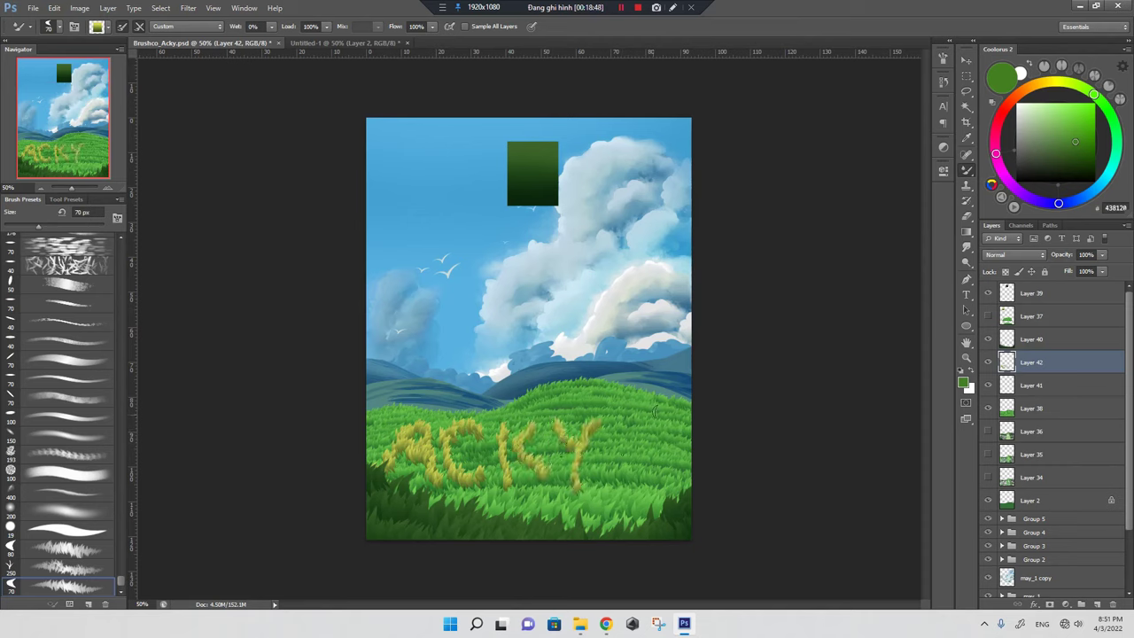
Move the ACKY lettering right and down and save the document
key("v")
left_click_drag(620, 429, 647, 434)
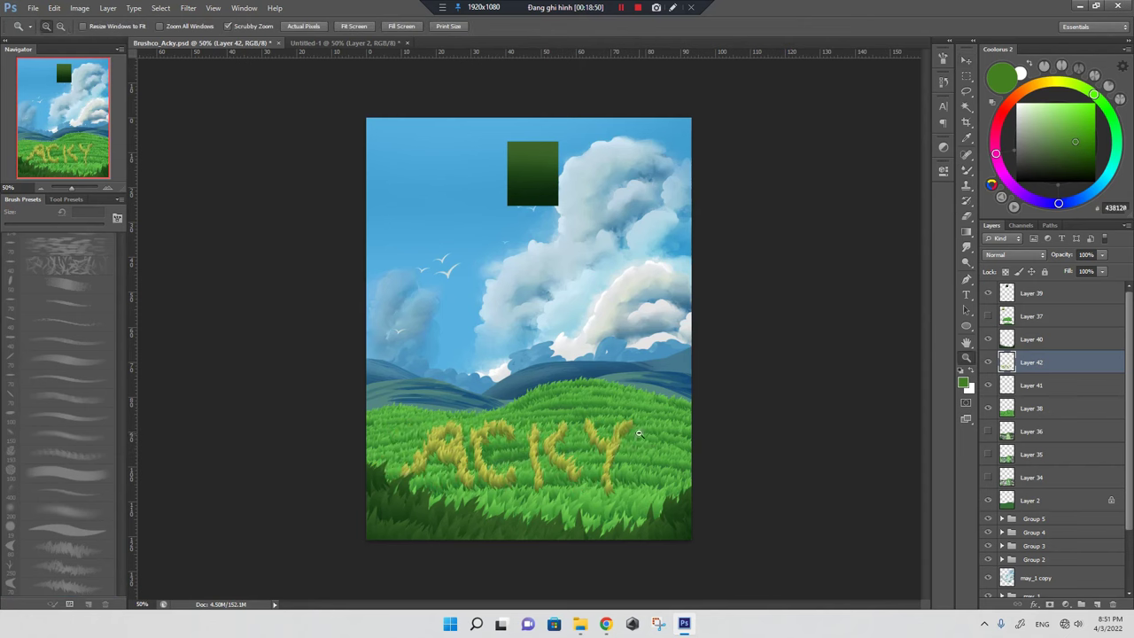
key("ctrl+s")
key("ctrl+minus")
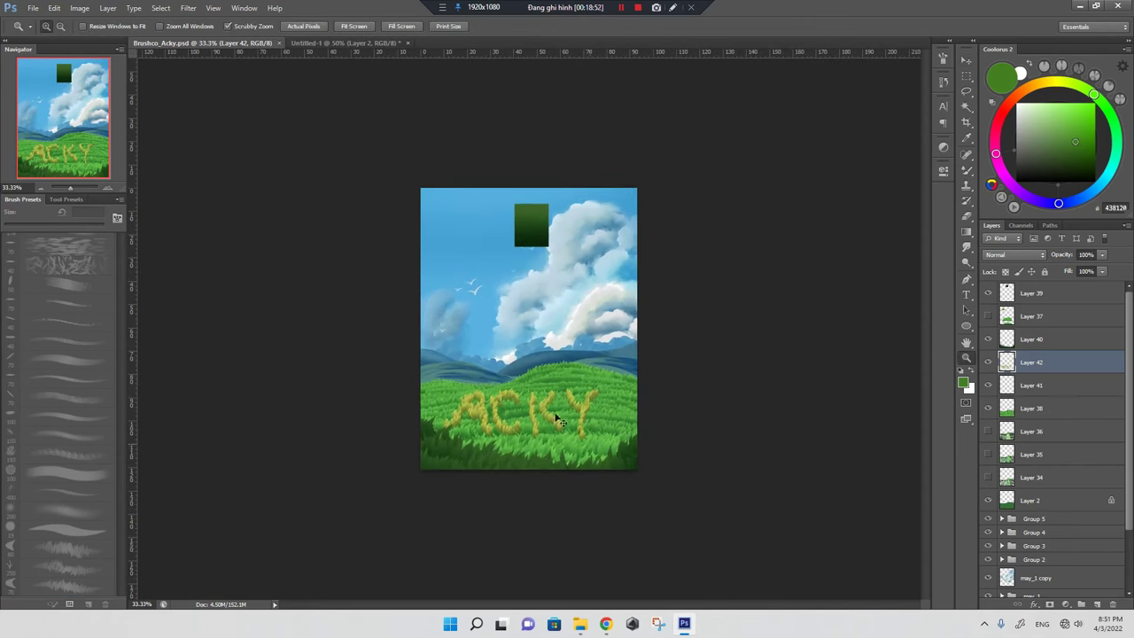
Slant and squash the ACKY lettering with Free Transform to follow the hill
key("ctrl+t")
mouse_move(442, 395)
left_mouse_down()
mouse_move(587, 418)
mouse_move(530, 390)
left_mouse_up()
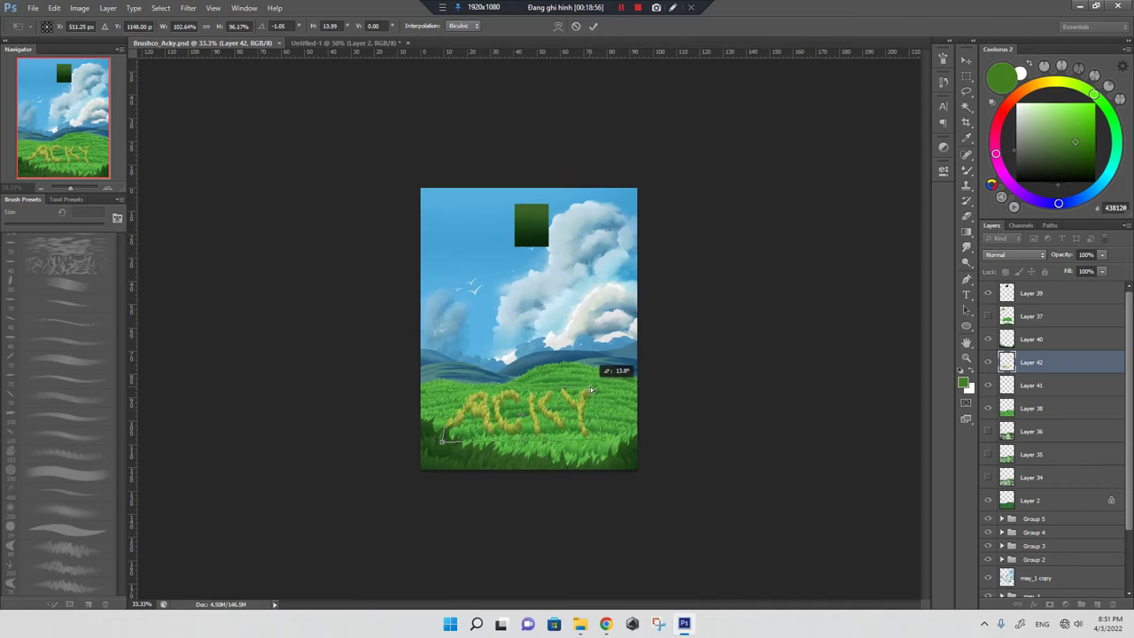
key("Return")
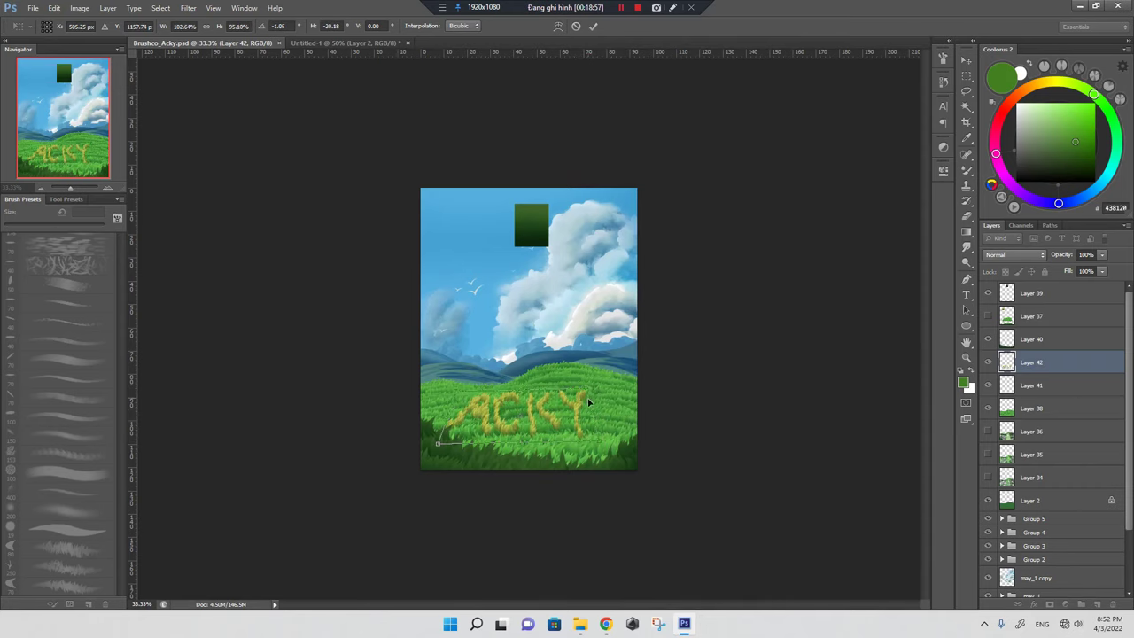
key("z")
key("v")
key("ctrl+plus")
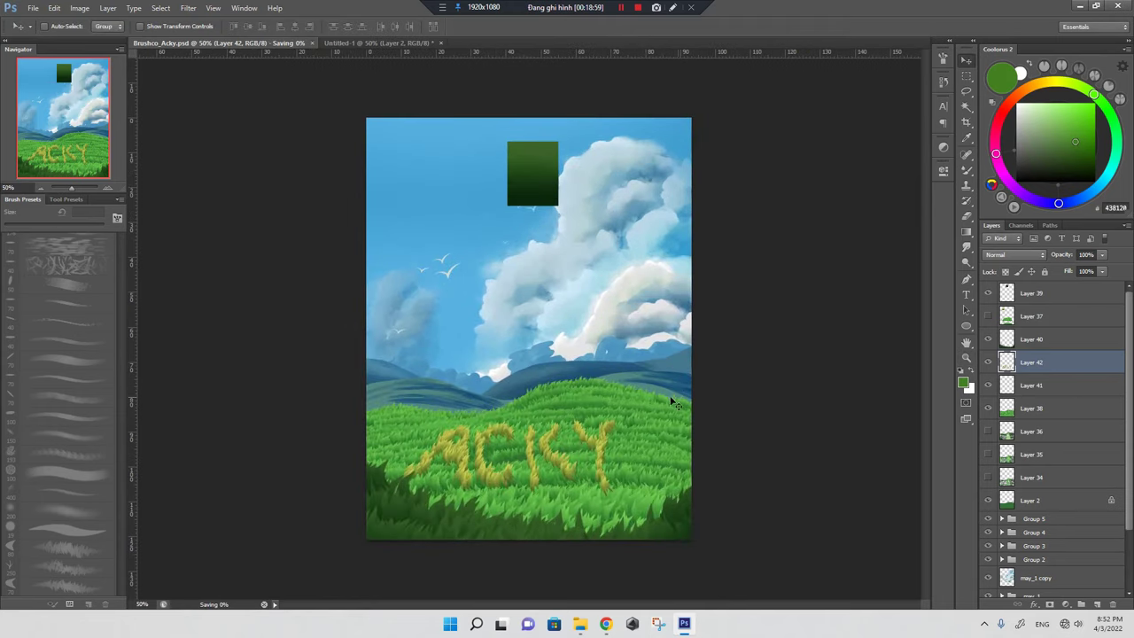
key("ctrl+minus")
Hide ACKY Layer 42, briefly toggle Layer 37's yellow swatch, and zoom to 50%
left_click(988, 361)
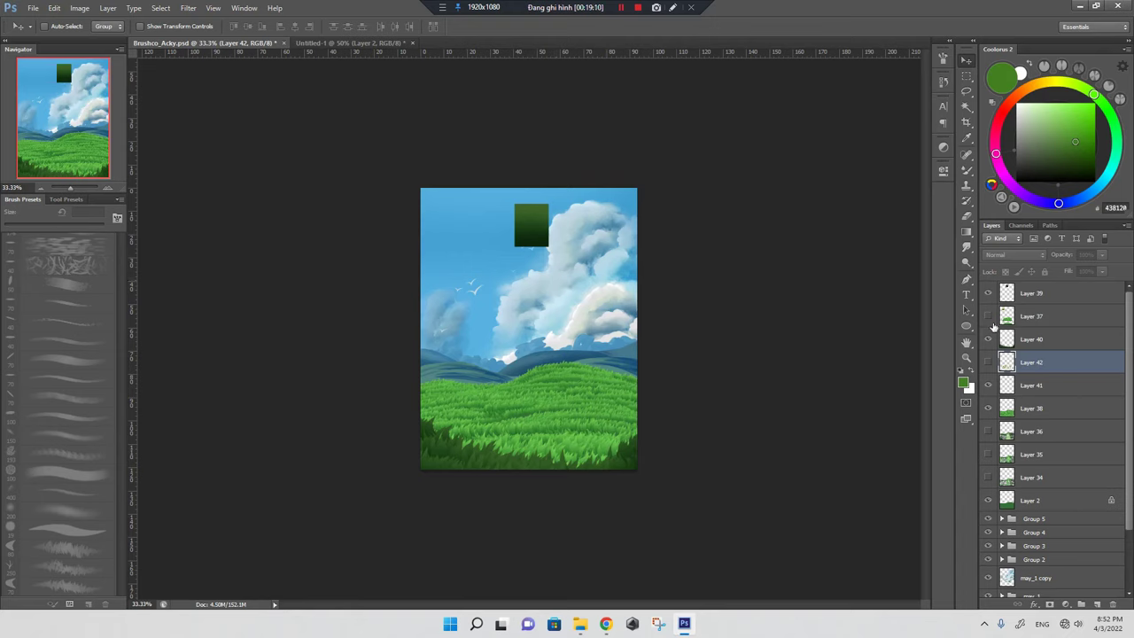
left_click(988, 318)
left_click(988, 319)
key("ctrl+plus")
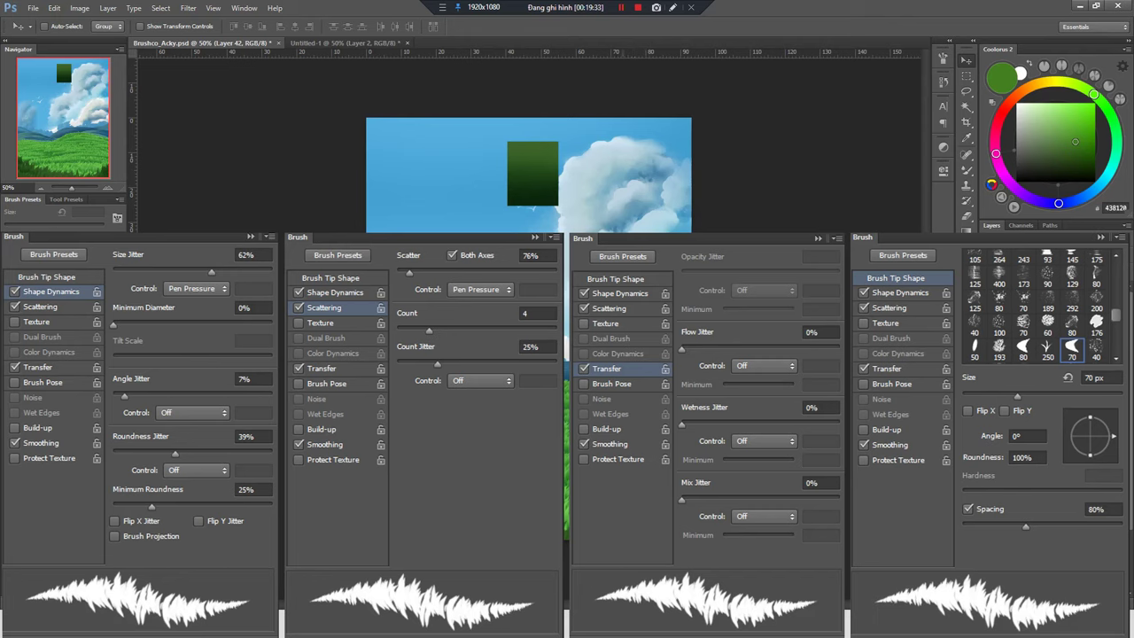
key("ctrl+minus")
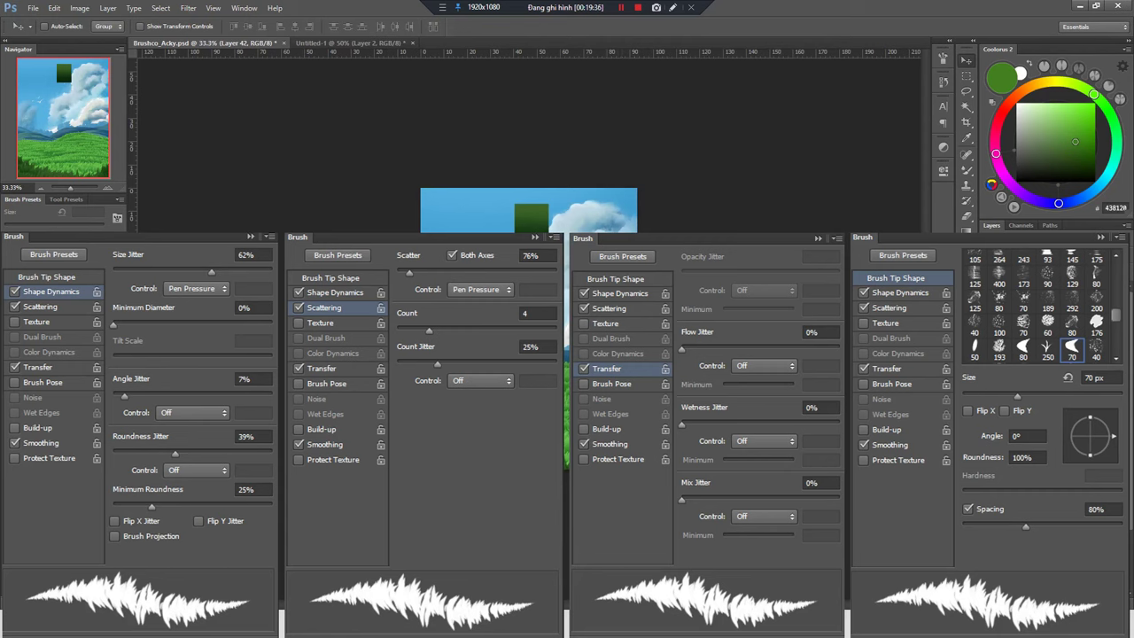